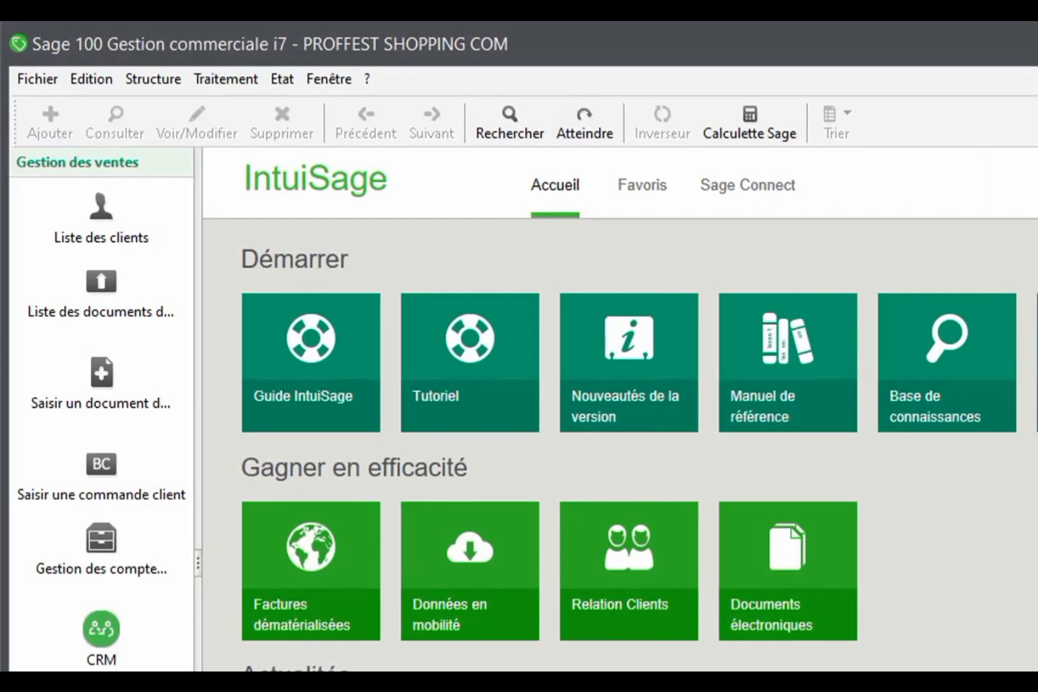
Step: Open the article families list and start a new family with the type Total
click(142, 80)
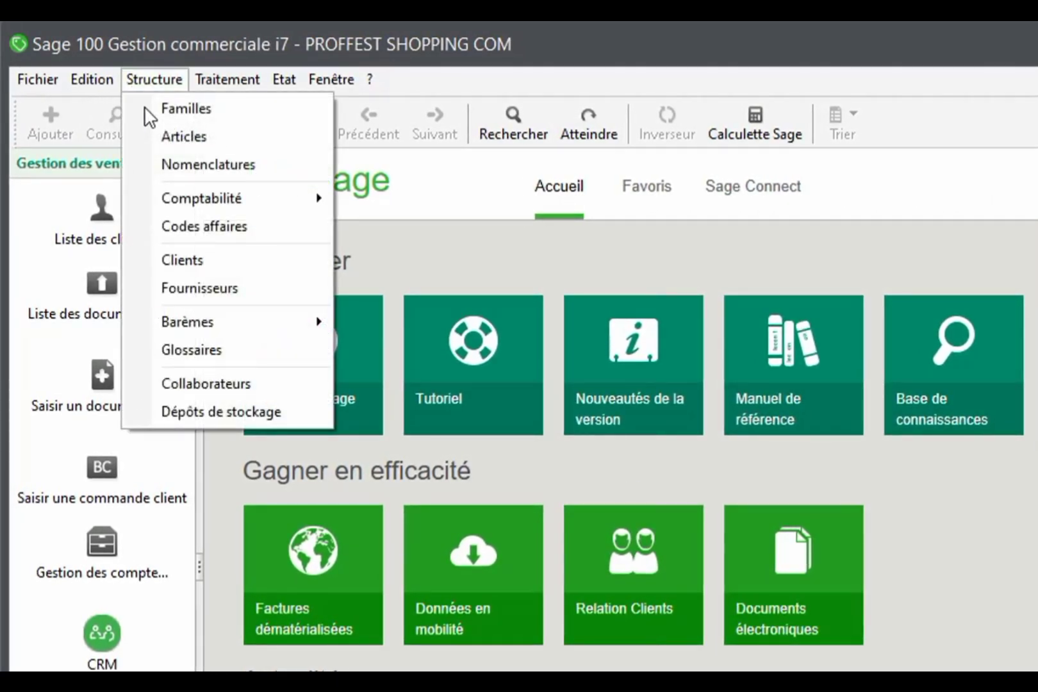
click(192, 108)
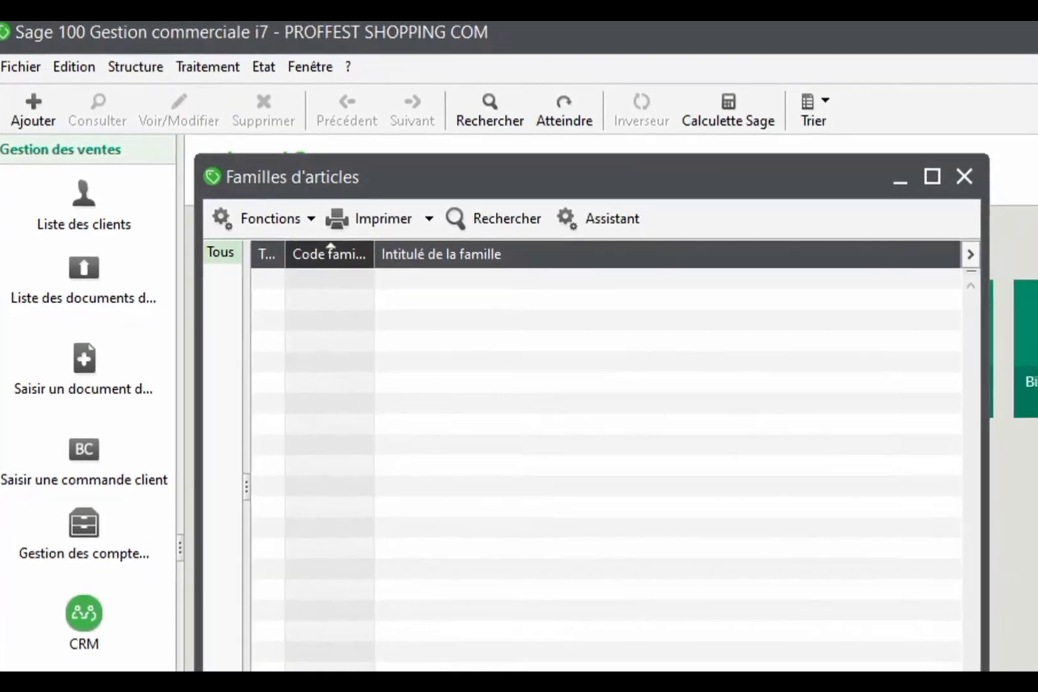
click(614, 636)
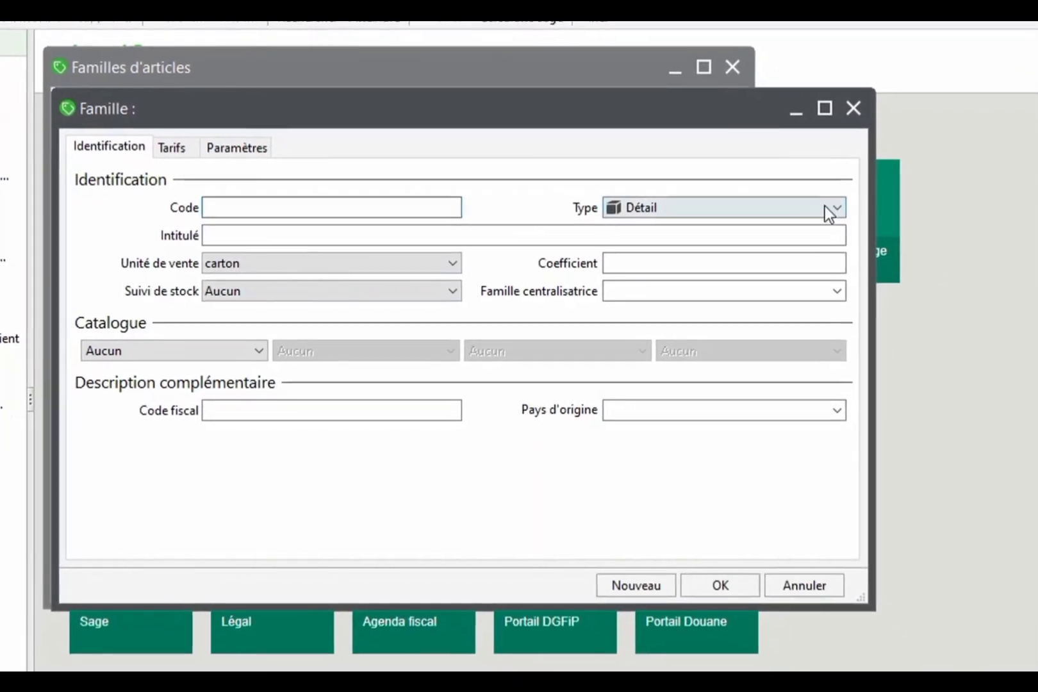
click(930, 254)
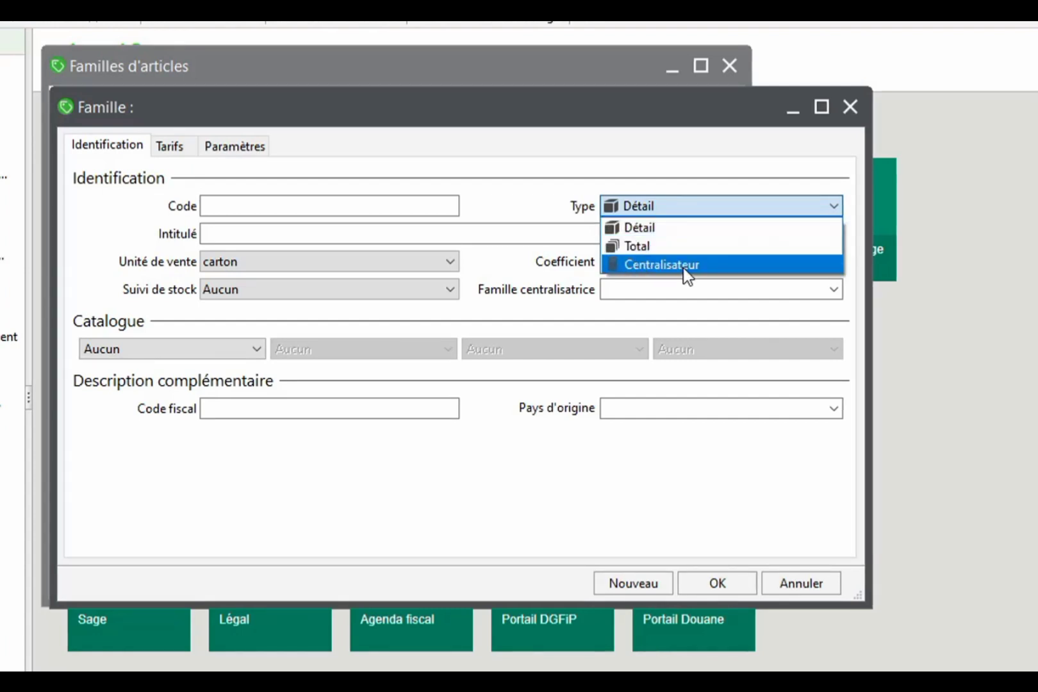
click(659, 248)
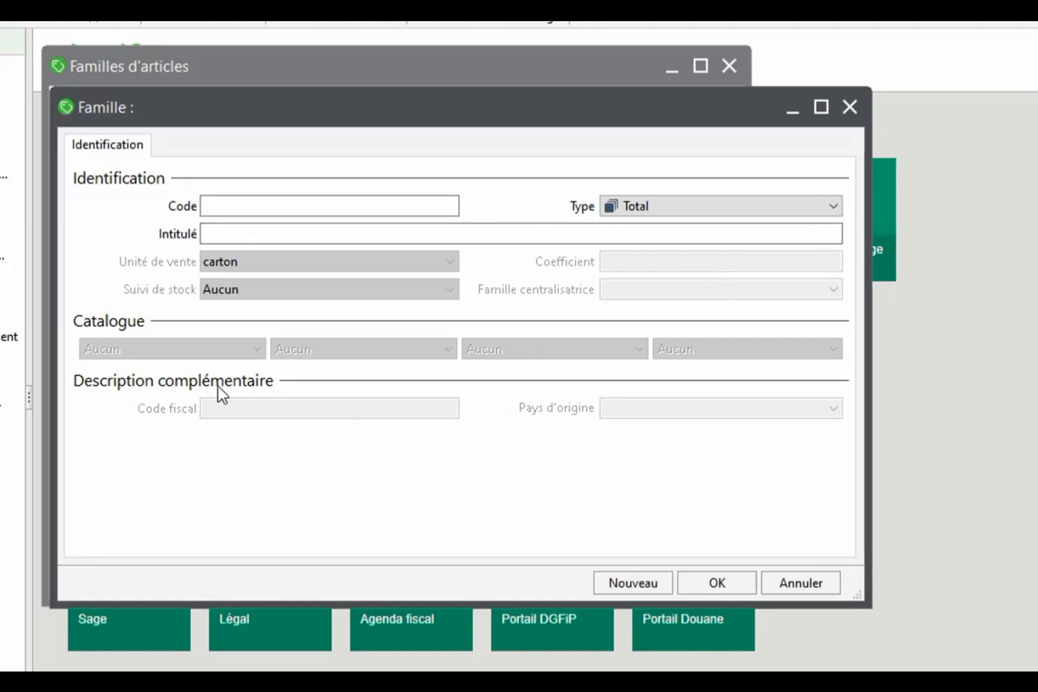
Step: Give the Total family the code DR and the title DRINKS, and save it while starting another family
click(280, 208)
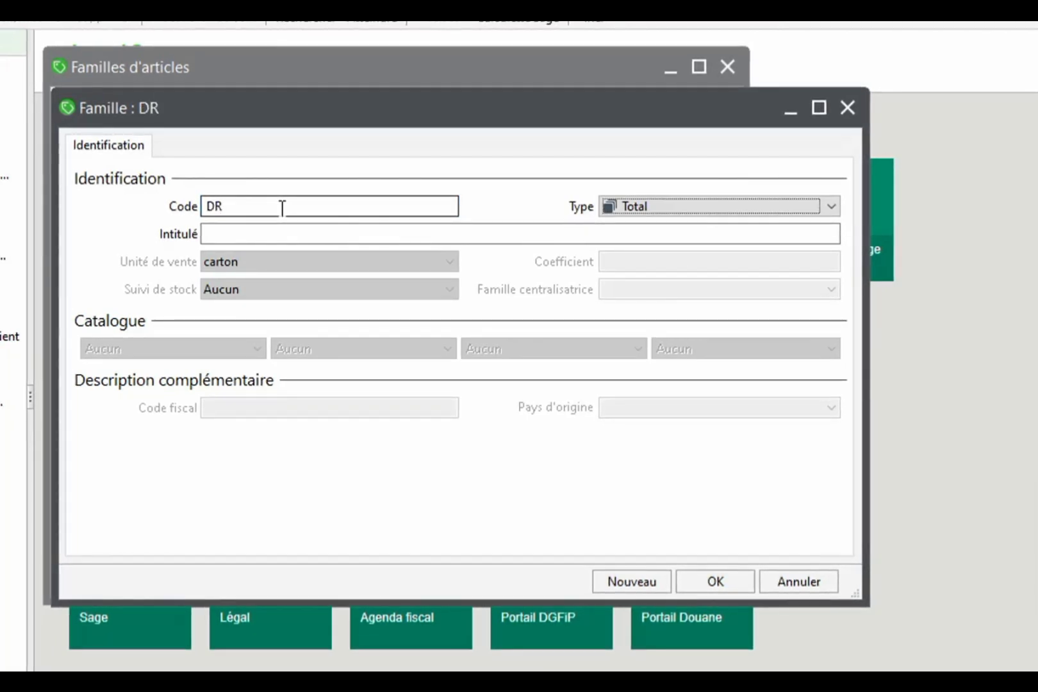
key(Tab)
text(D)
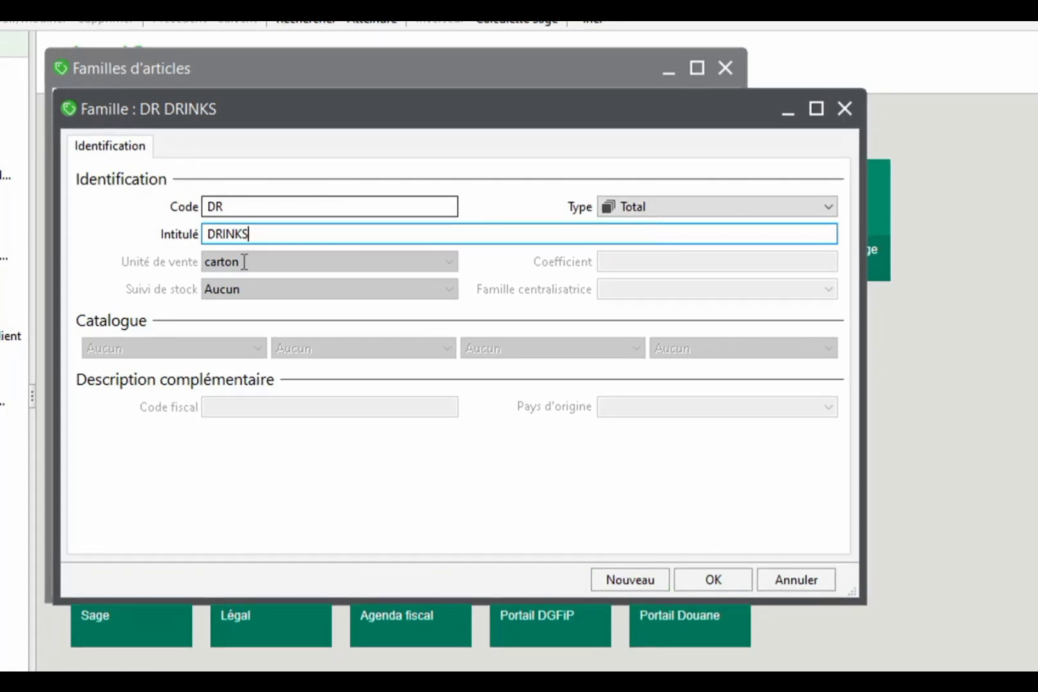
click(629, 578)
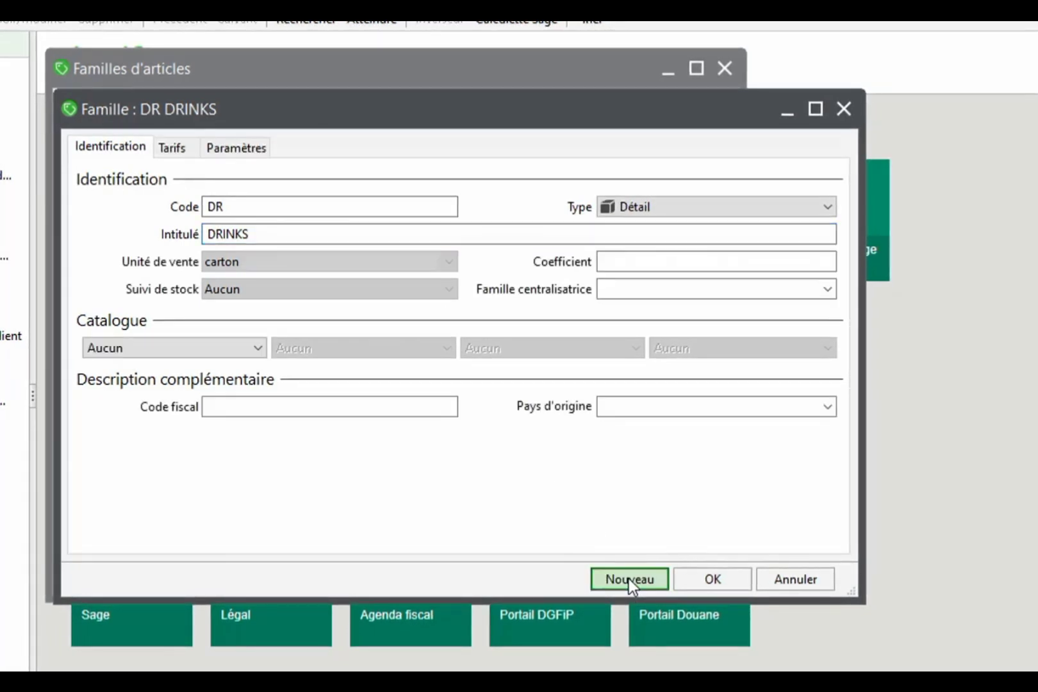
Step: Set the new family's type to Centralisateur and its code to ALD
click(809, 202)
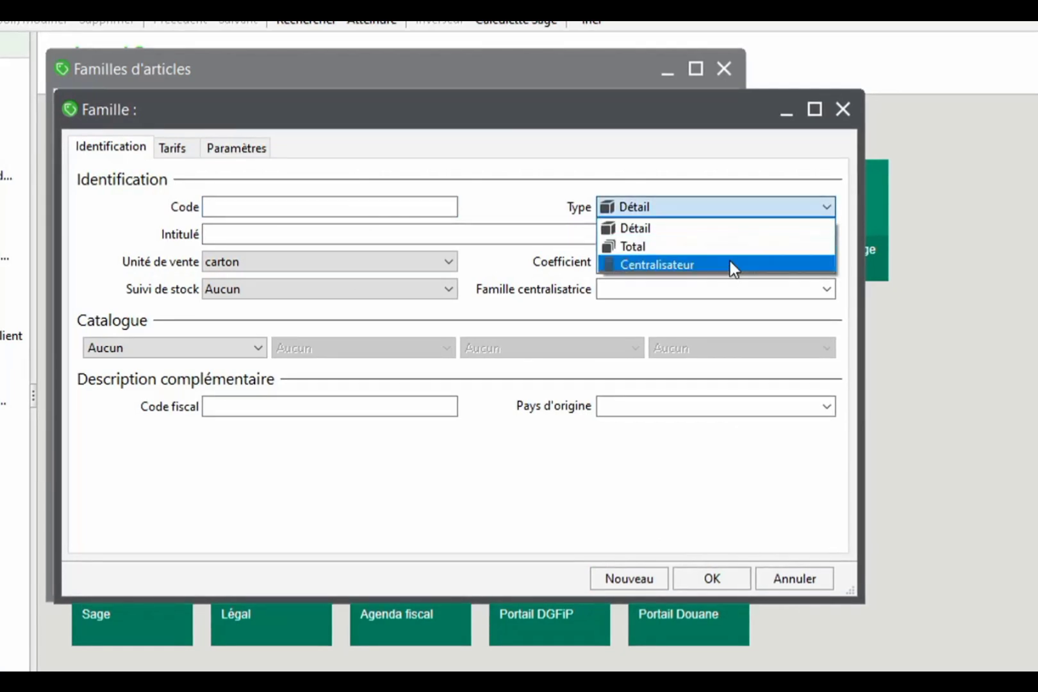
click(730, 263)
click(391, 216)
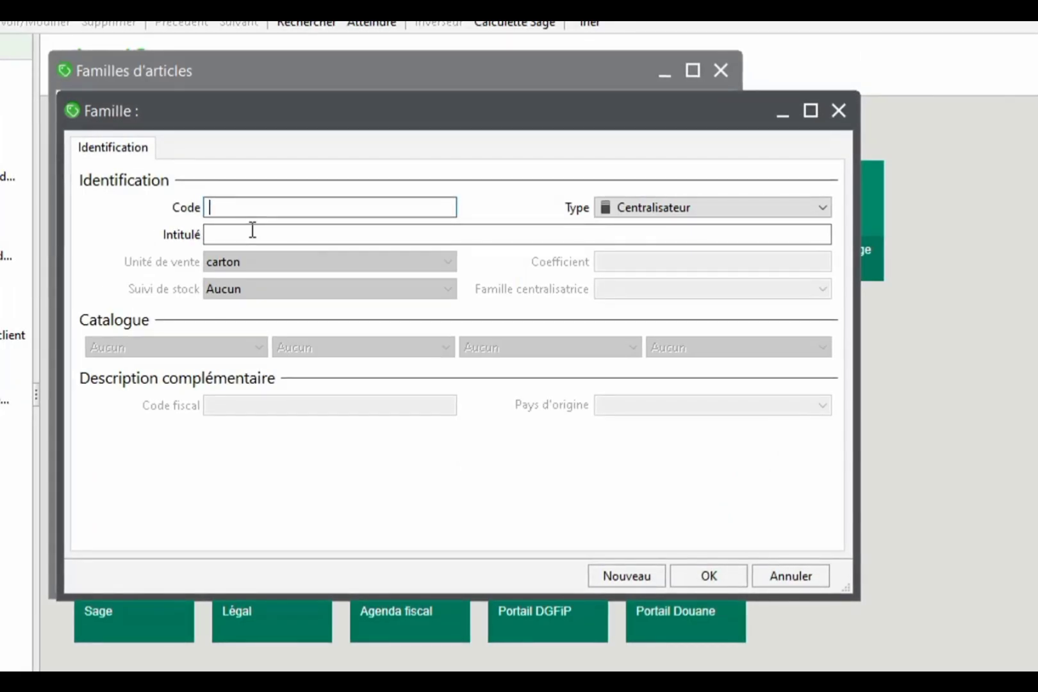
text(Q)
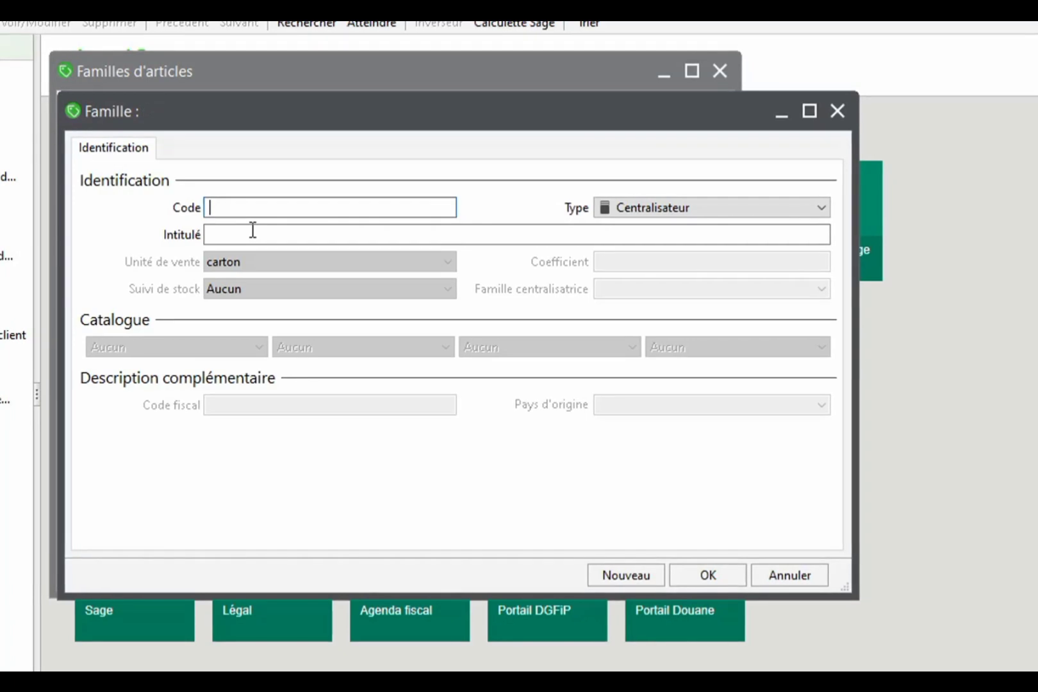
text(ALD)
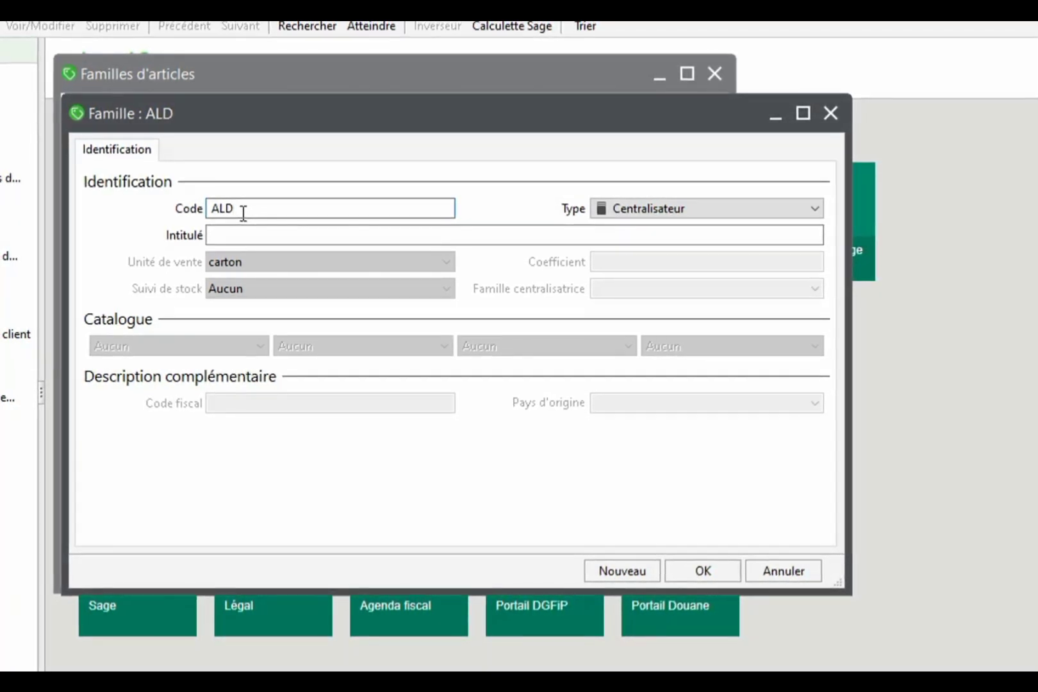
key(Tab)
Step: Title the ALD family ALCOHOLIC DRINKS, and save it while starting another family
text(Q)
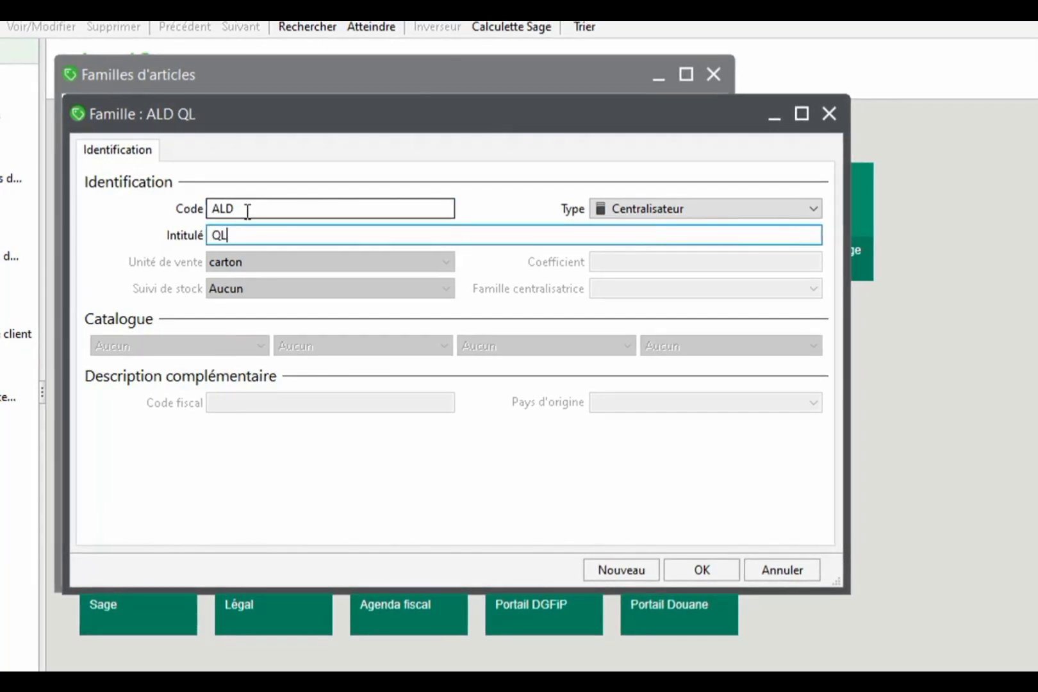
text(L)
key(BackSpace)
key(BackSpace)
text(ALC)
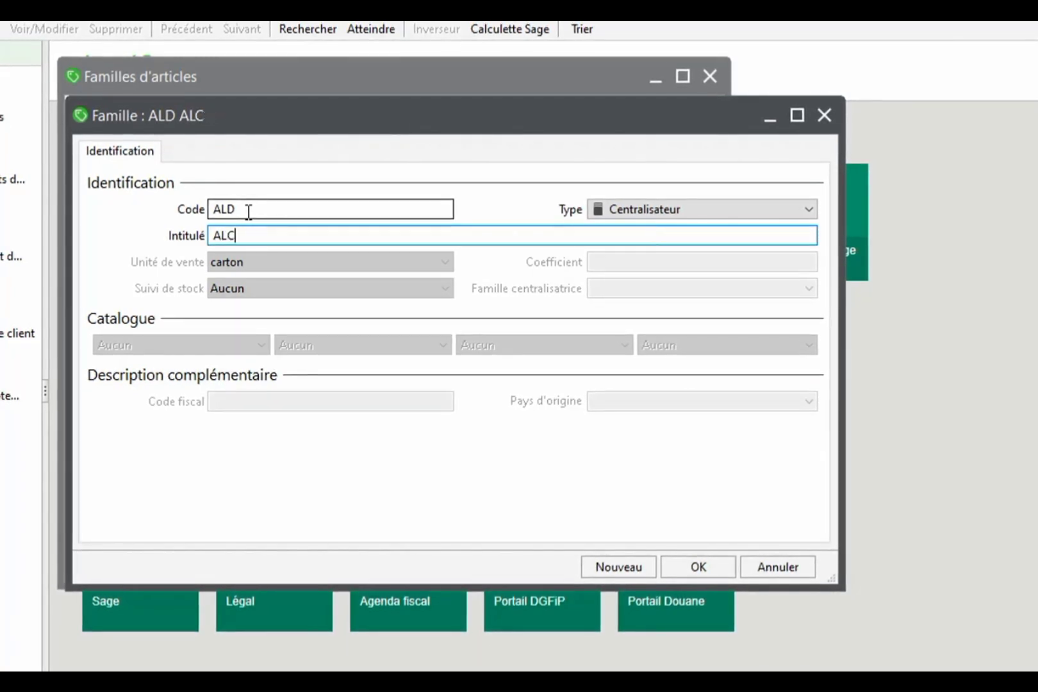
text(OHOL)
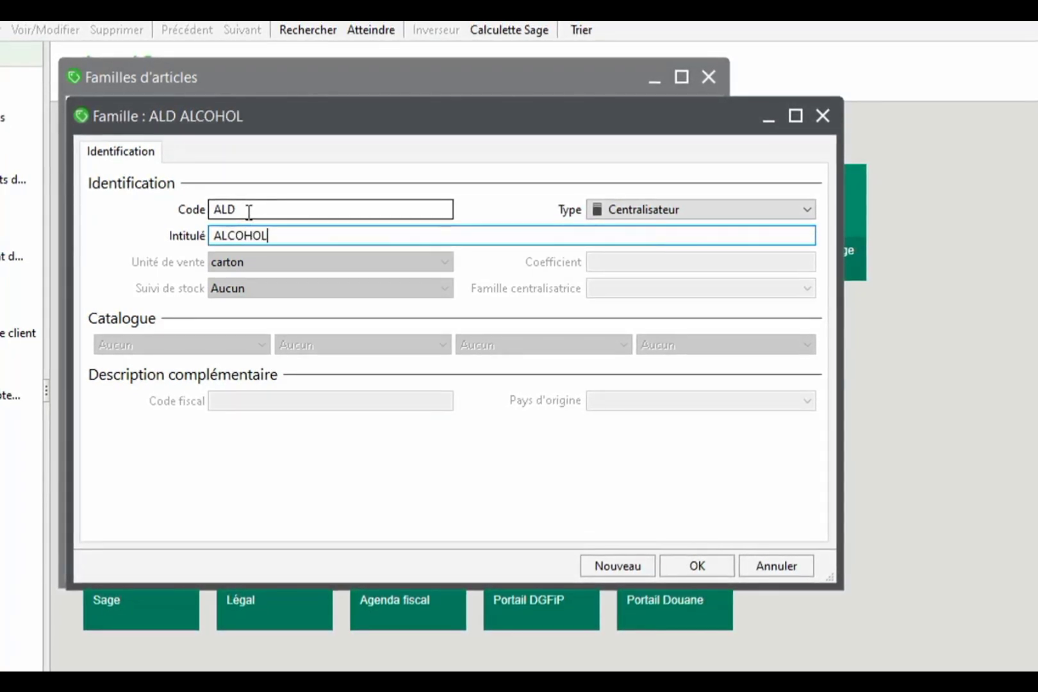
text(IC)
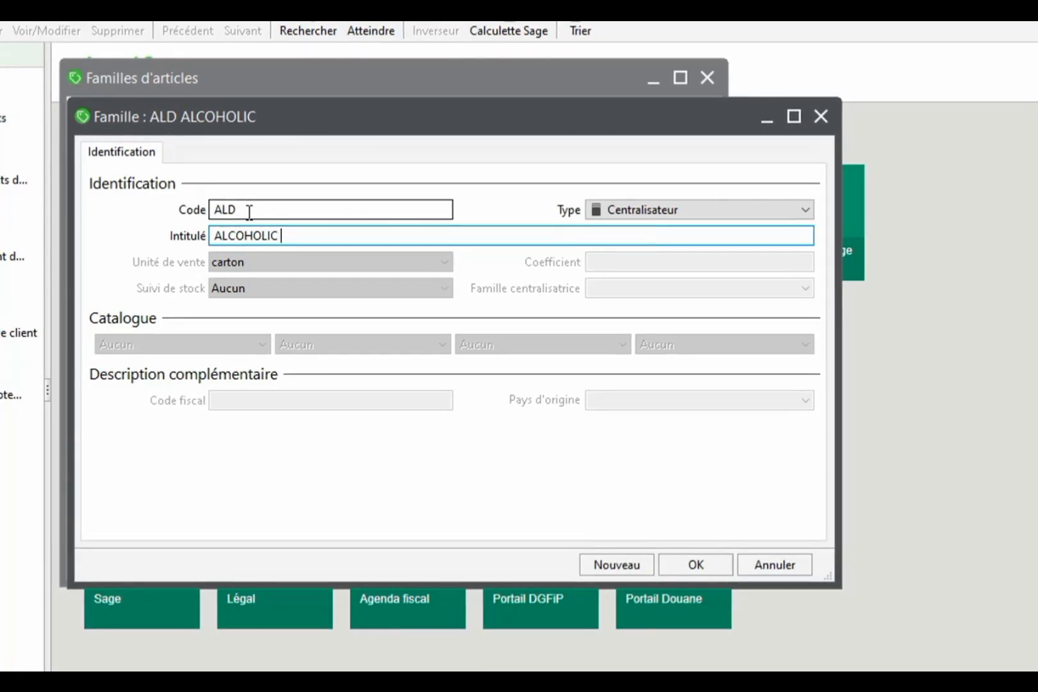
text( DRIN)
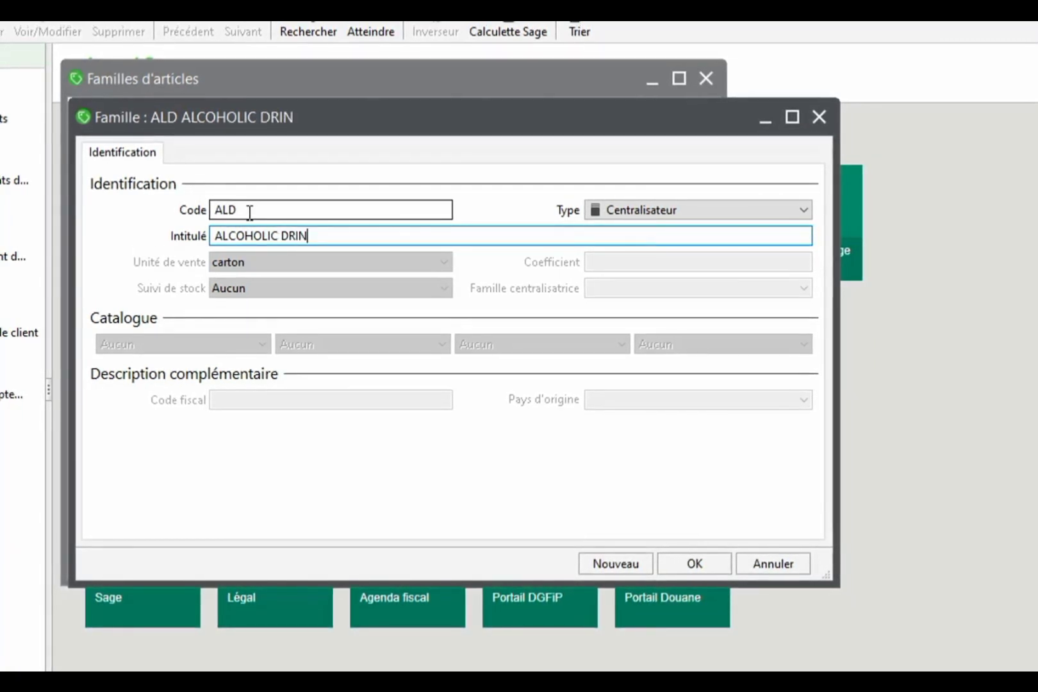
text(KS)
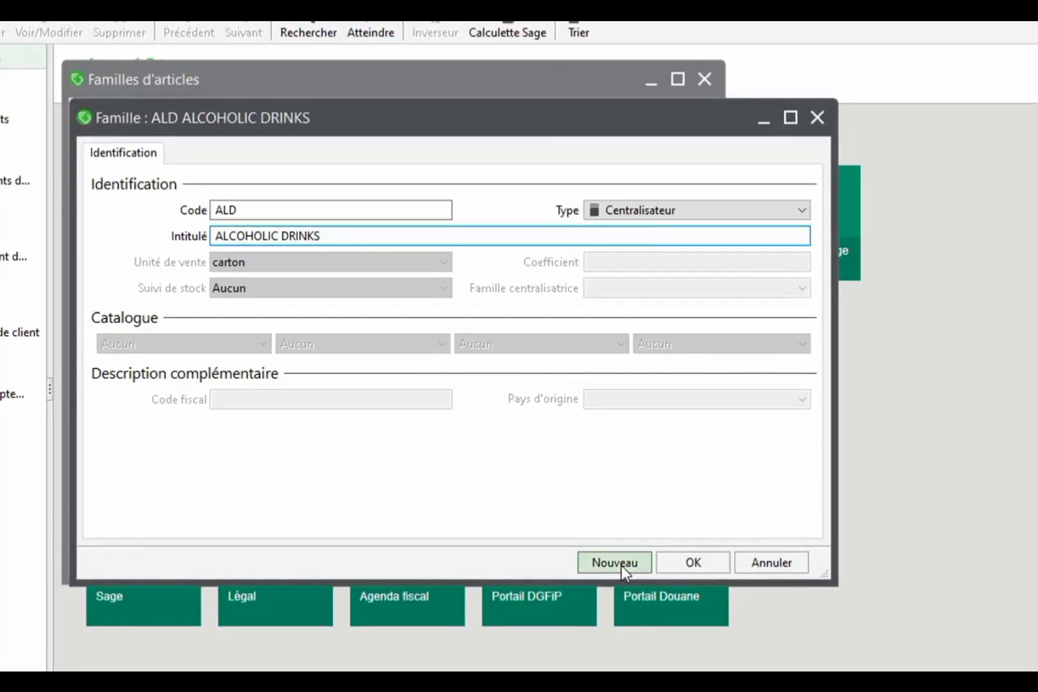
click(621, 565)
Step: Enter the code NAL for the new family and set its type to Centralisateur
text(QL)
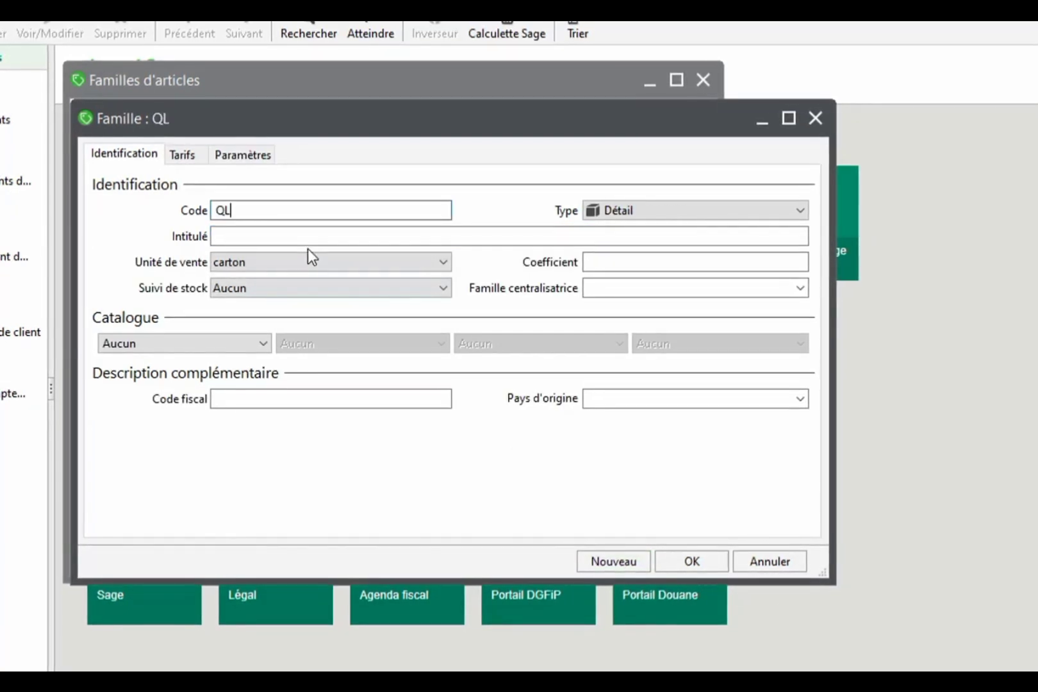
key(BackSpace)
key(BackSpace)
text(NO)
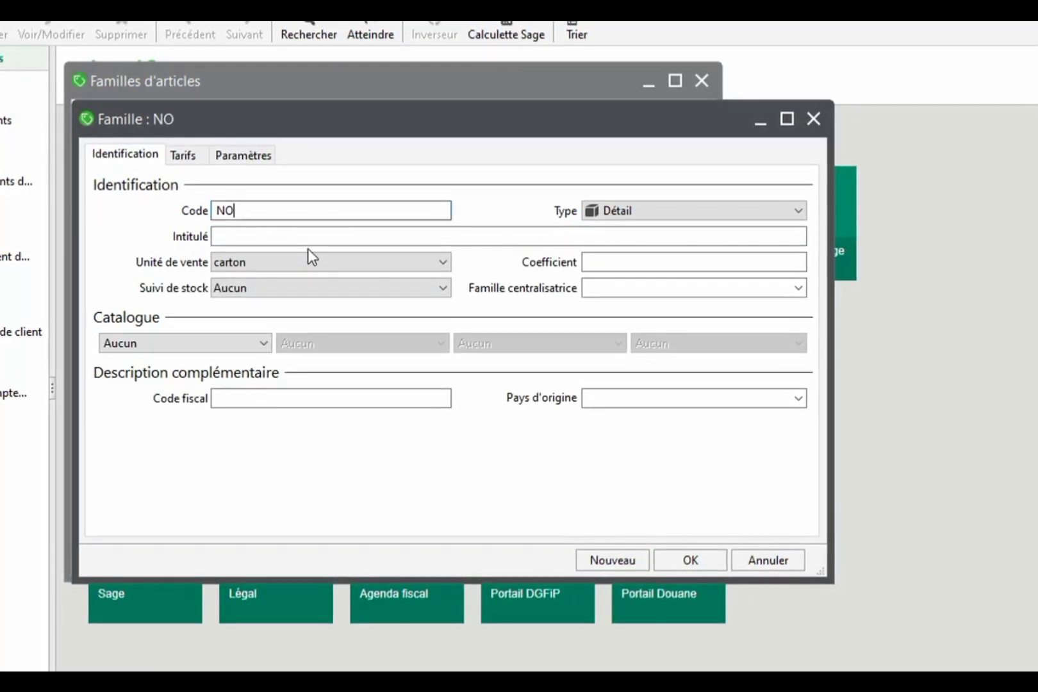
text(A)
key(BackSpace)
key(BackSpace)
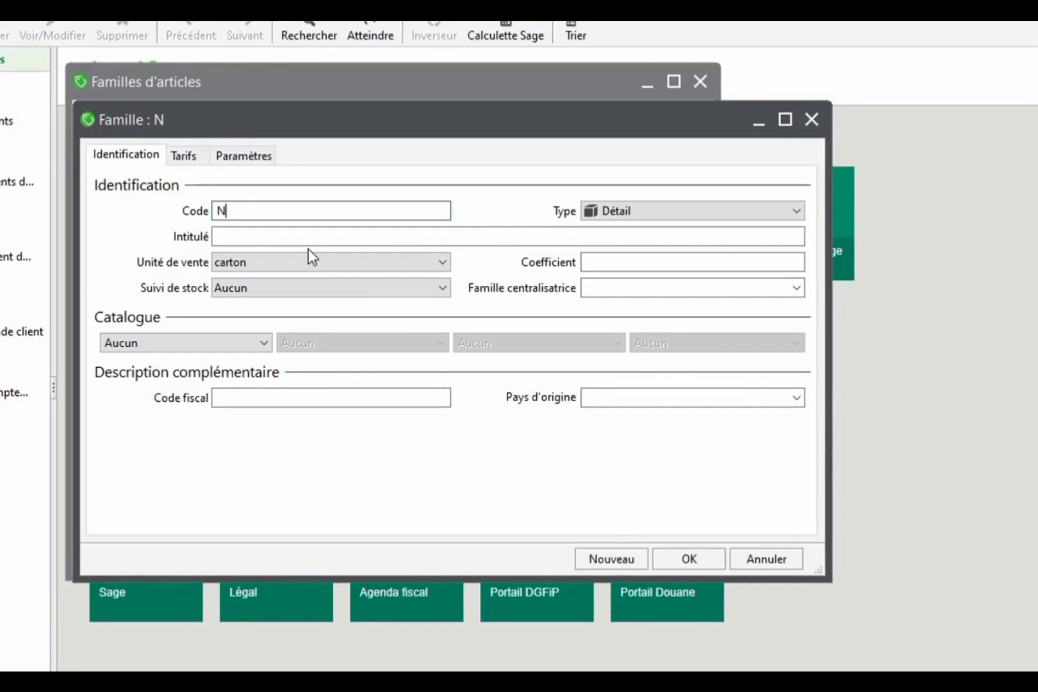
text(AL)
key(Tab)
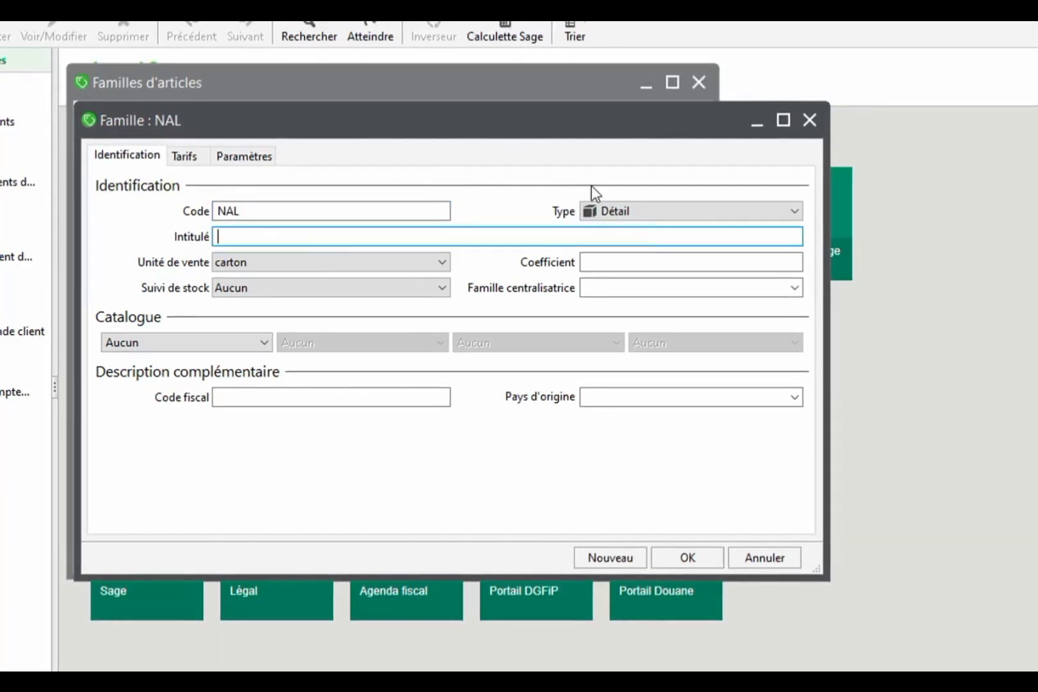
click(614, 217)
click(606, 264)
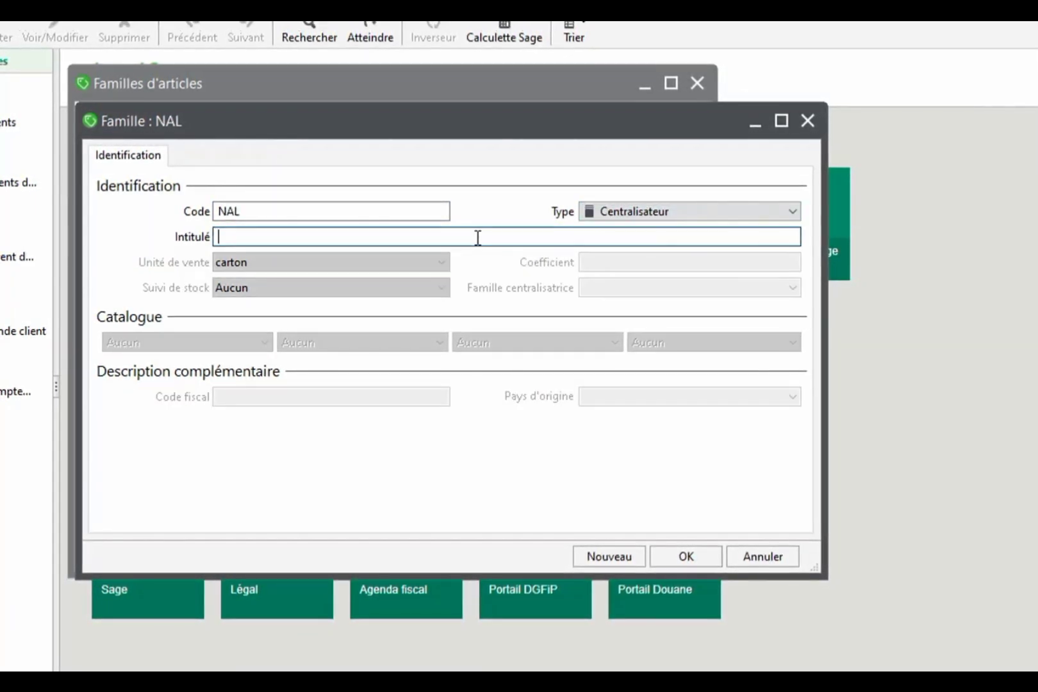
Step: Title the NAL family NON ALCOHOLIC, and save it while starting another family
text(NON)
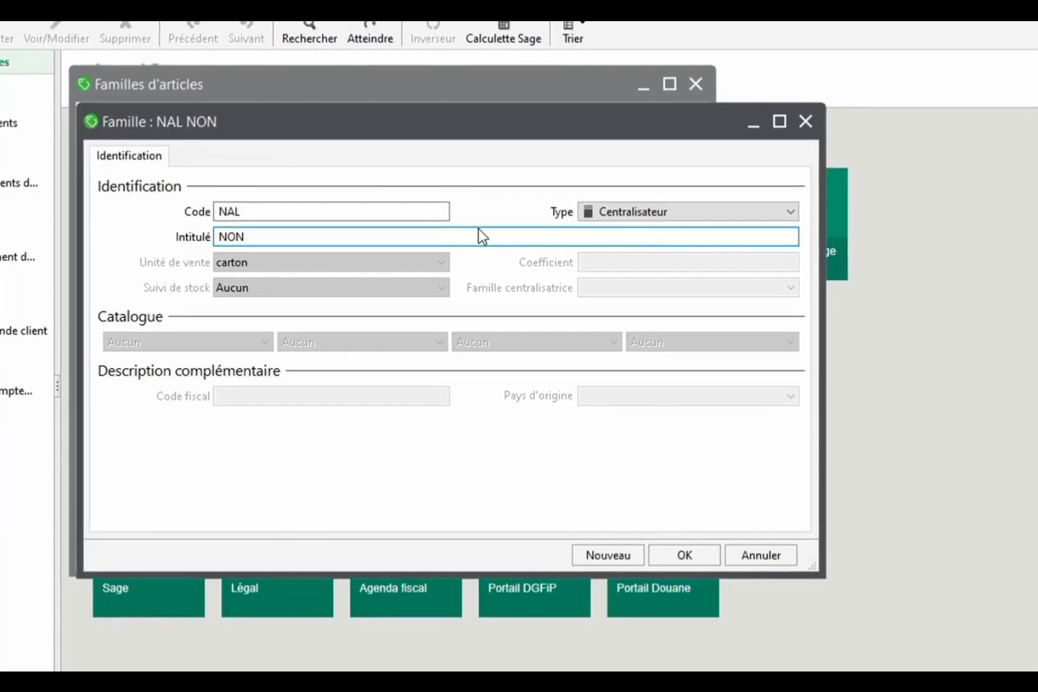
text( AL)
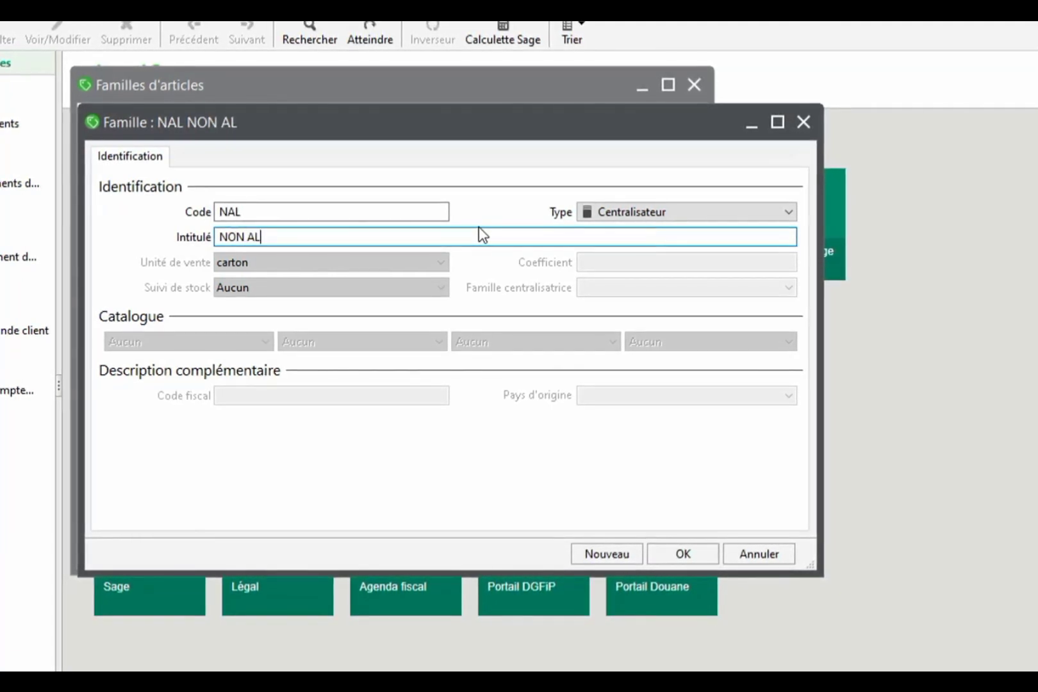
text(COHO)
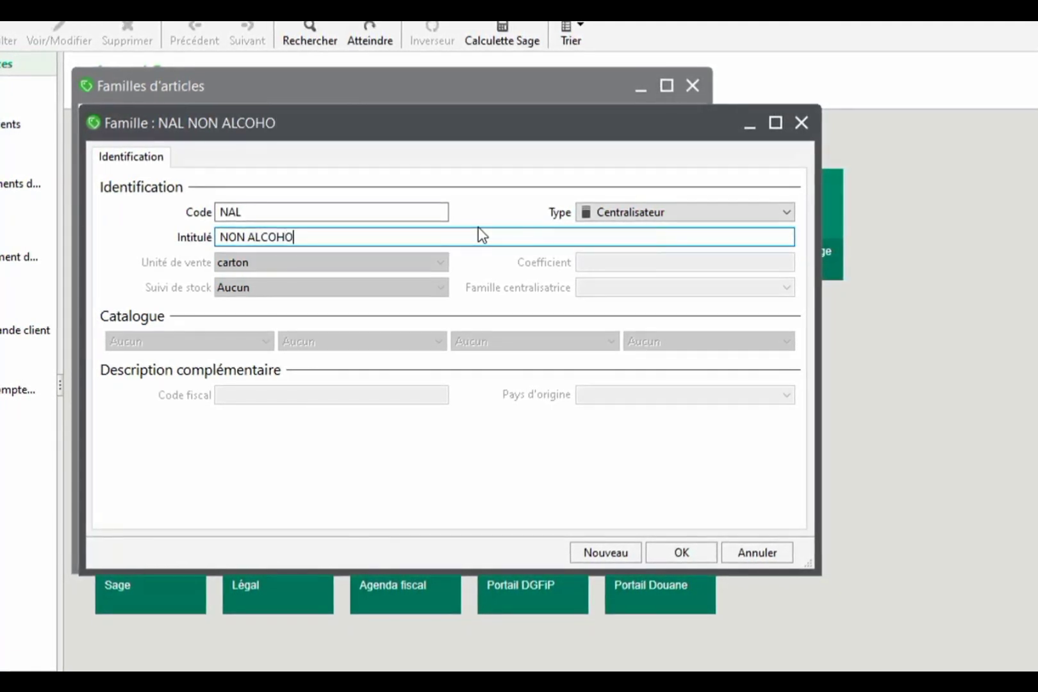
text(LI)
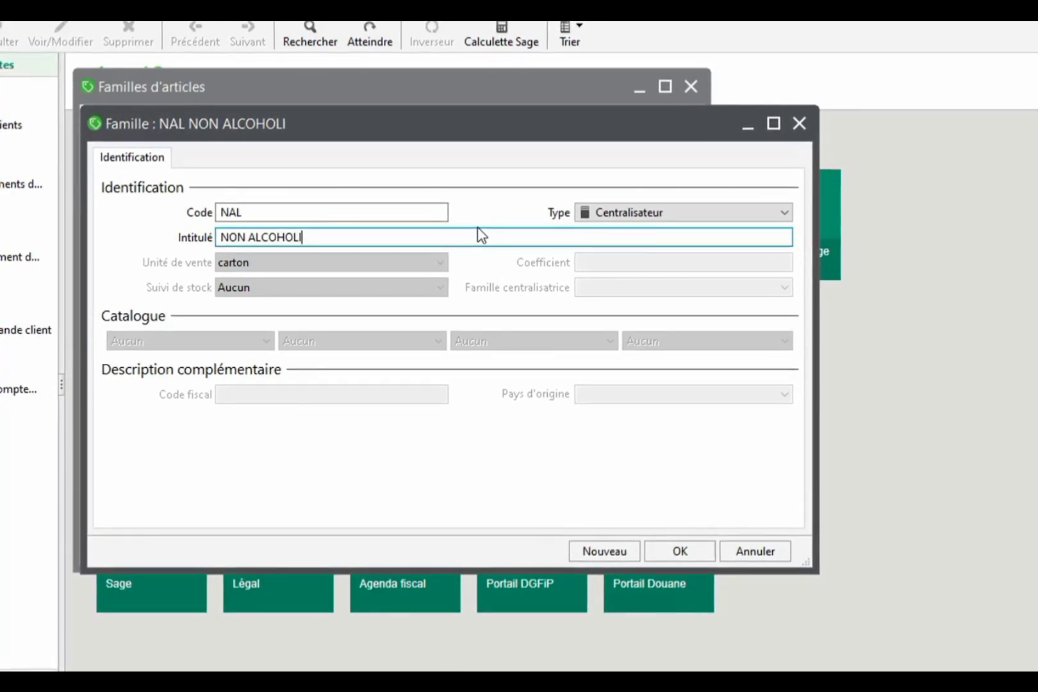
text(C)
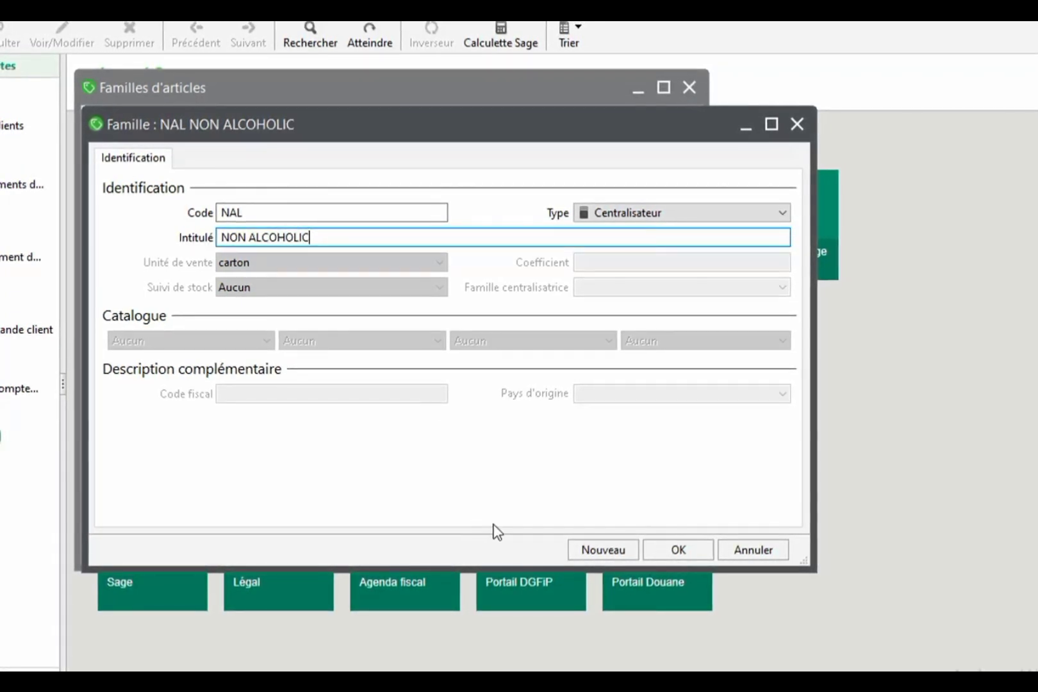
click(618, 550)
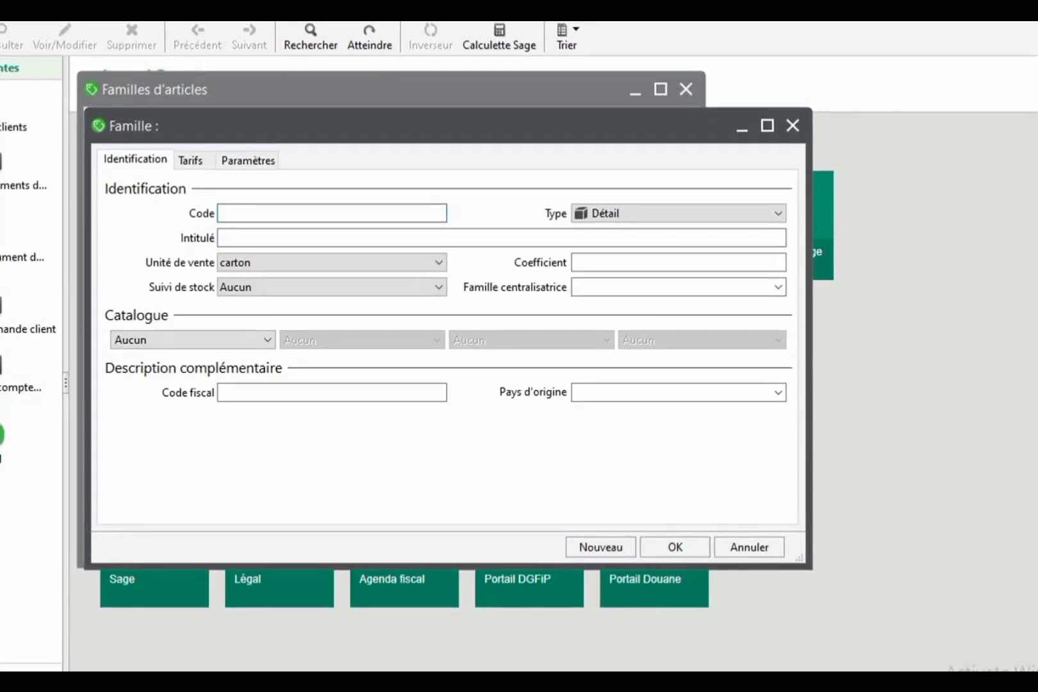
Step: Enter BE as the code of the new Détail family
mouse_move(771, 686)
click(767, 655)
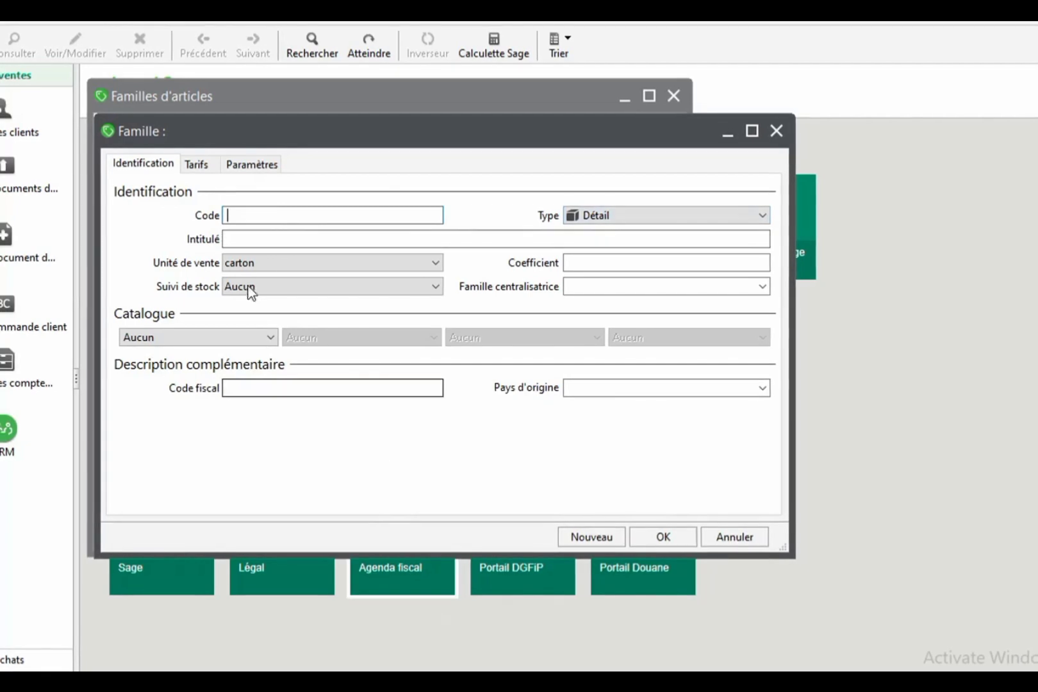
text(BE)
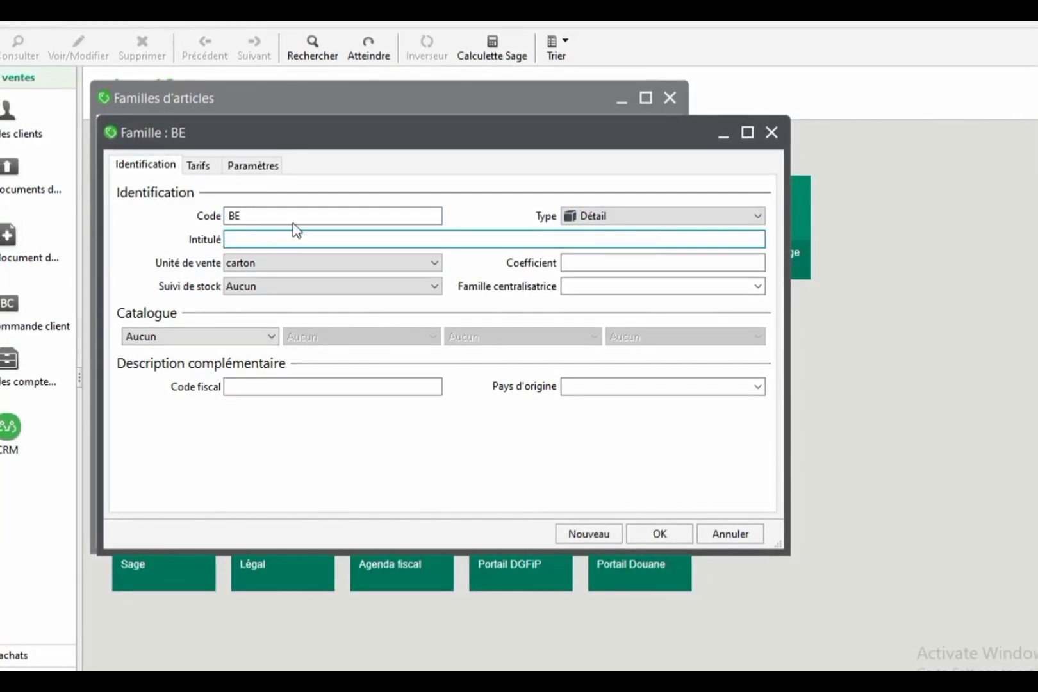
click(223, 218)
text(111)
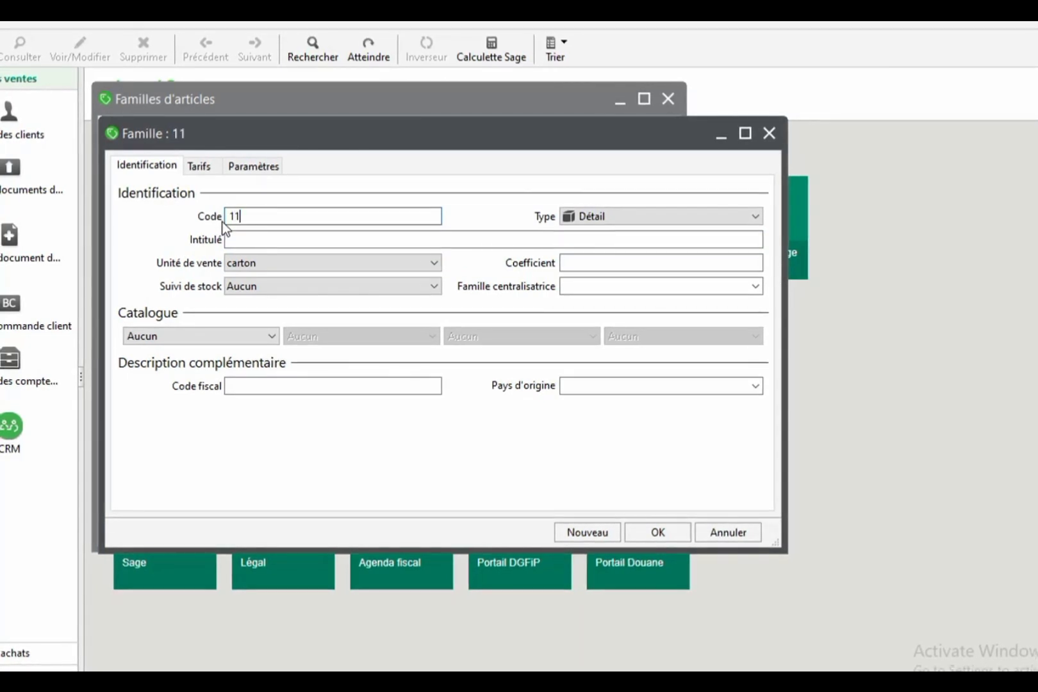
text(1111111)
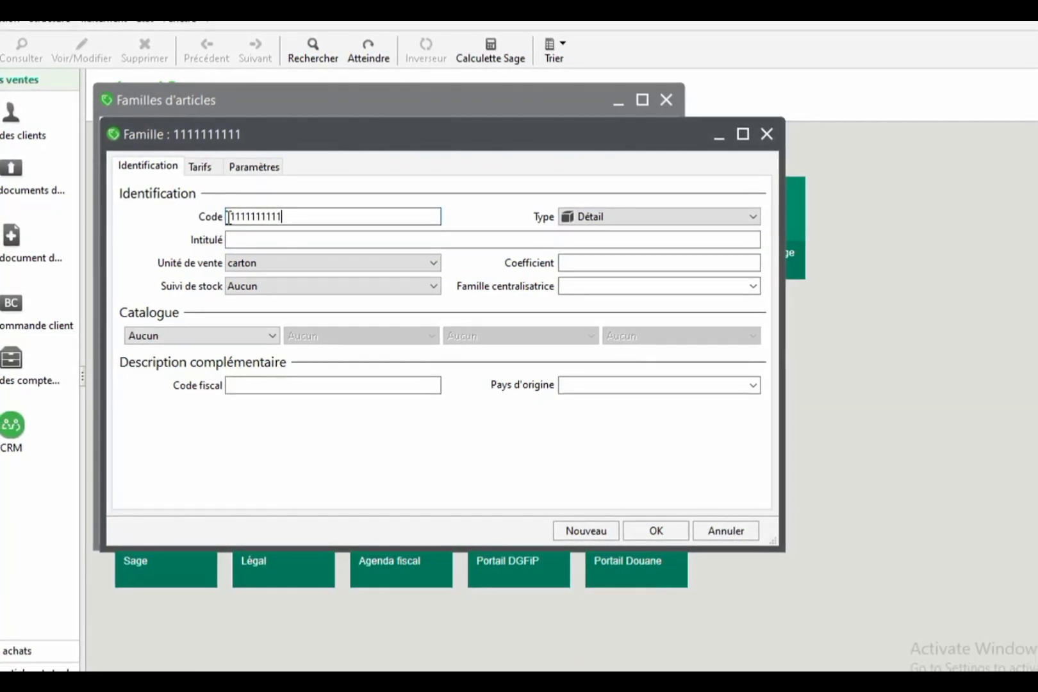
click(229, 216)
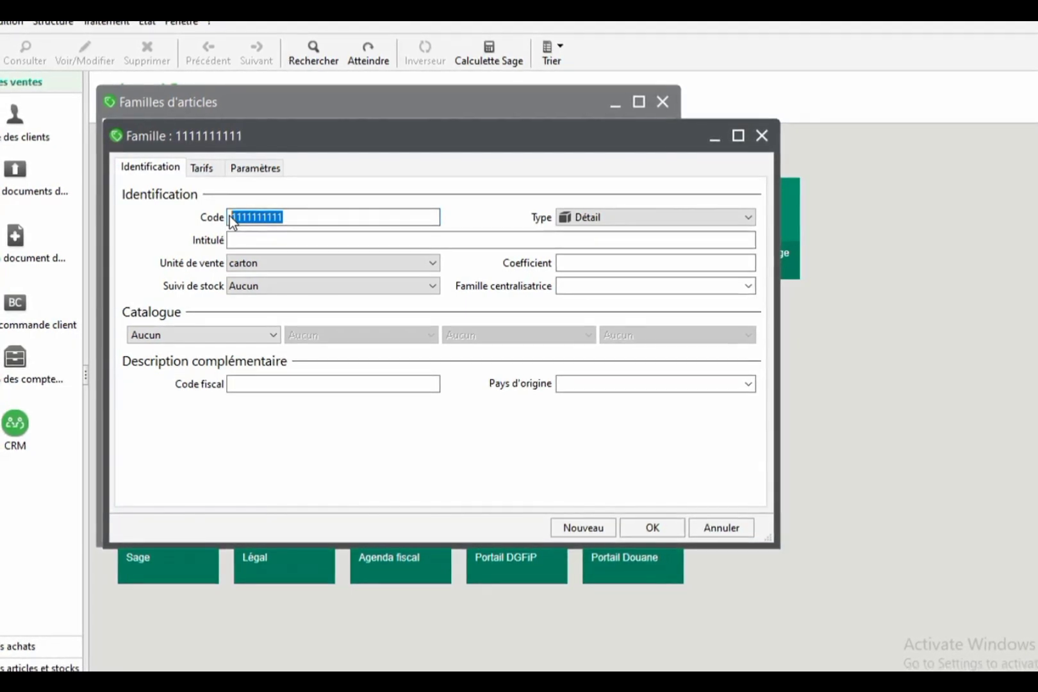
key(BackSpace)
text(BE)
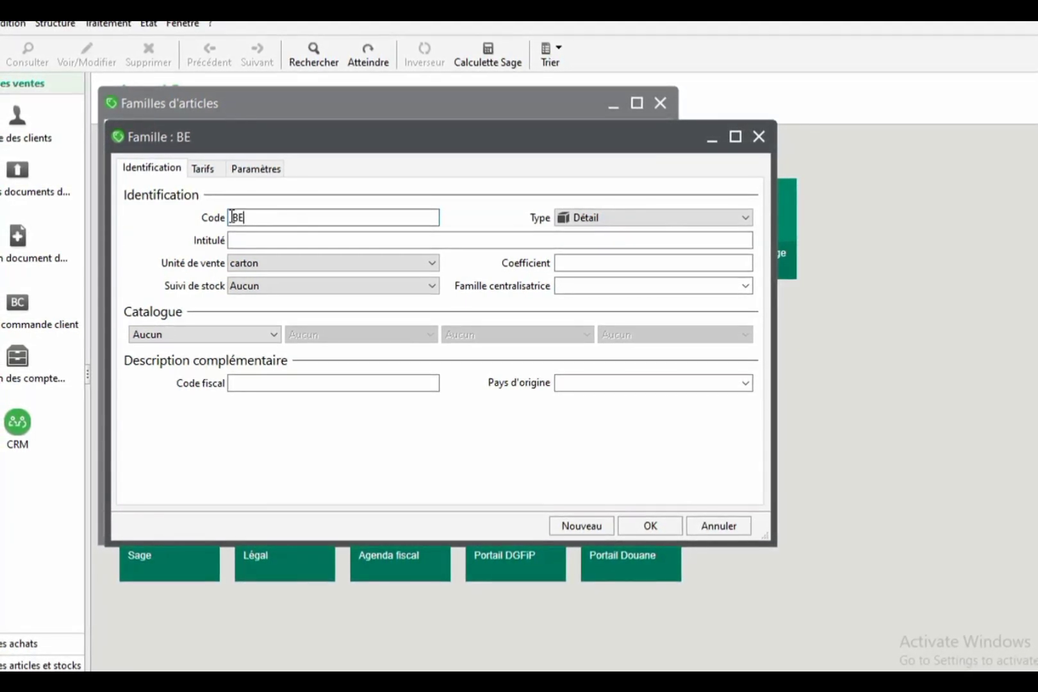
Step: Enter BEER as the title of the BE family
click(317, 239)
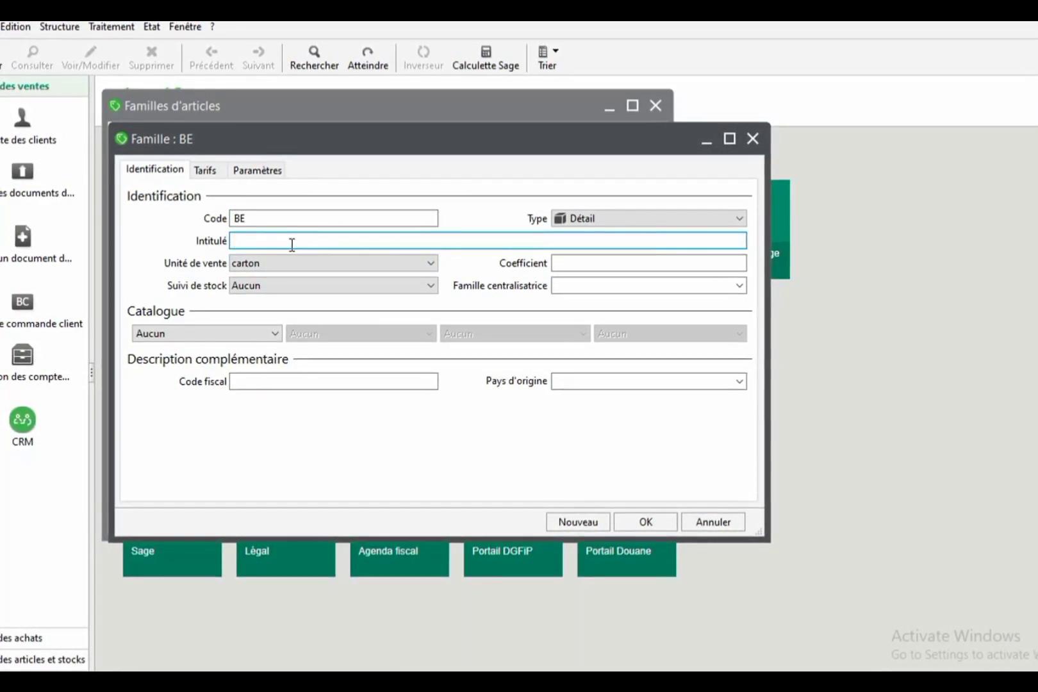
text(BEER)
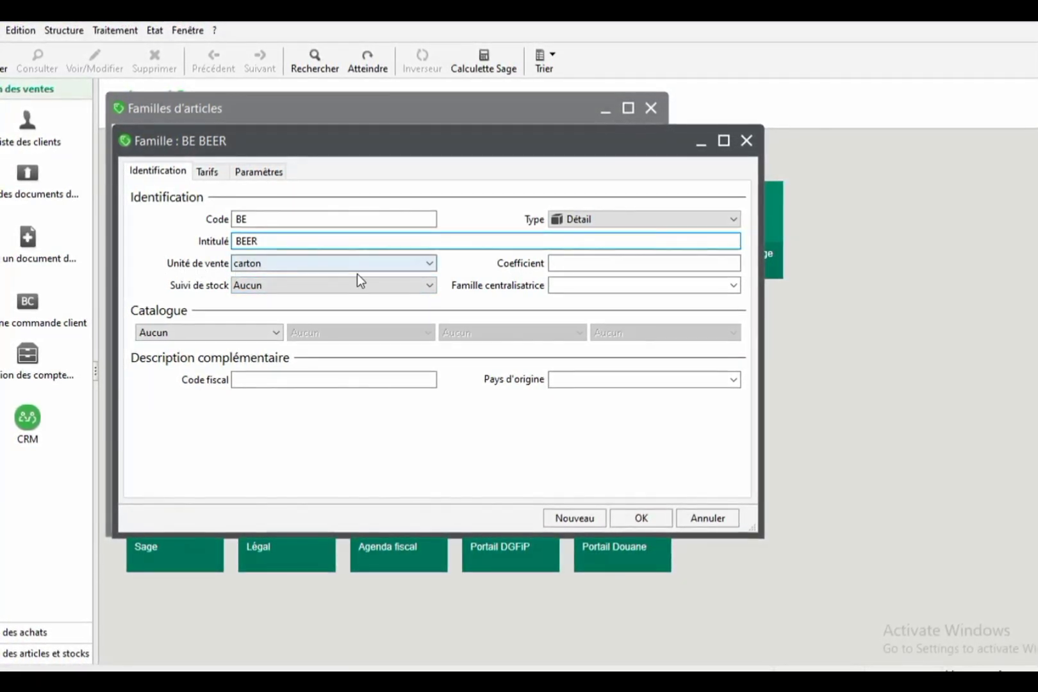
click(430, 264)
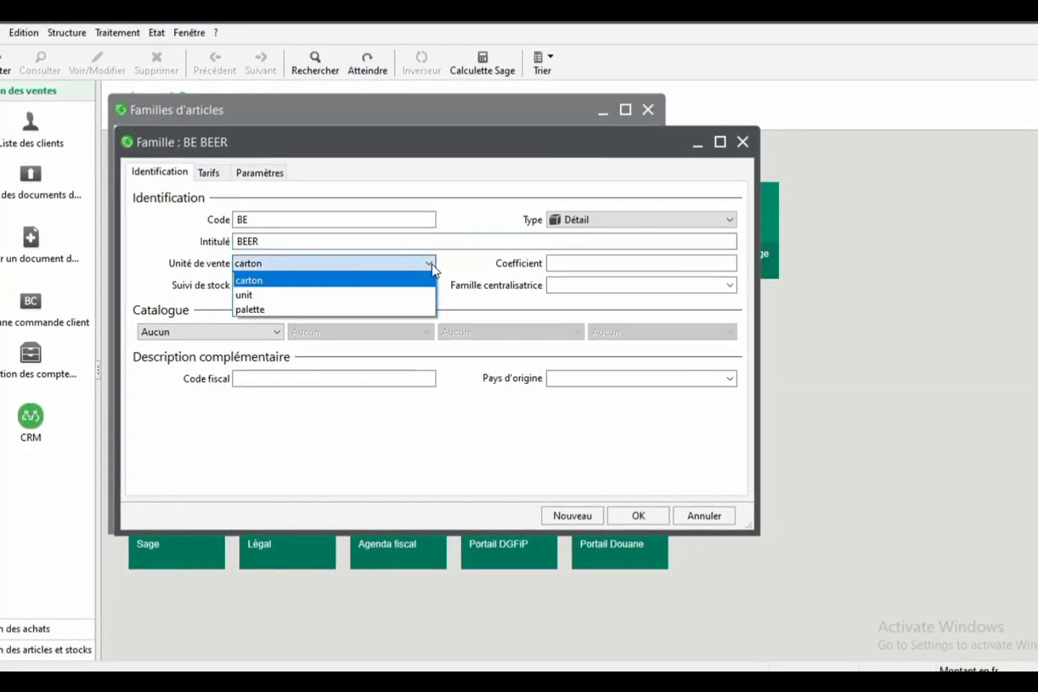
click(426, 241)
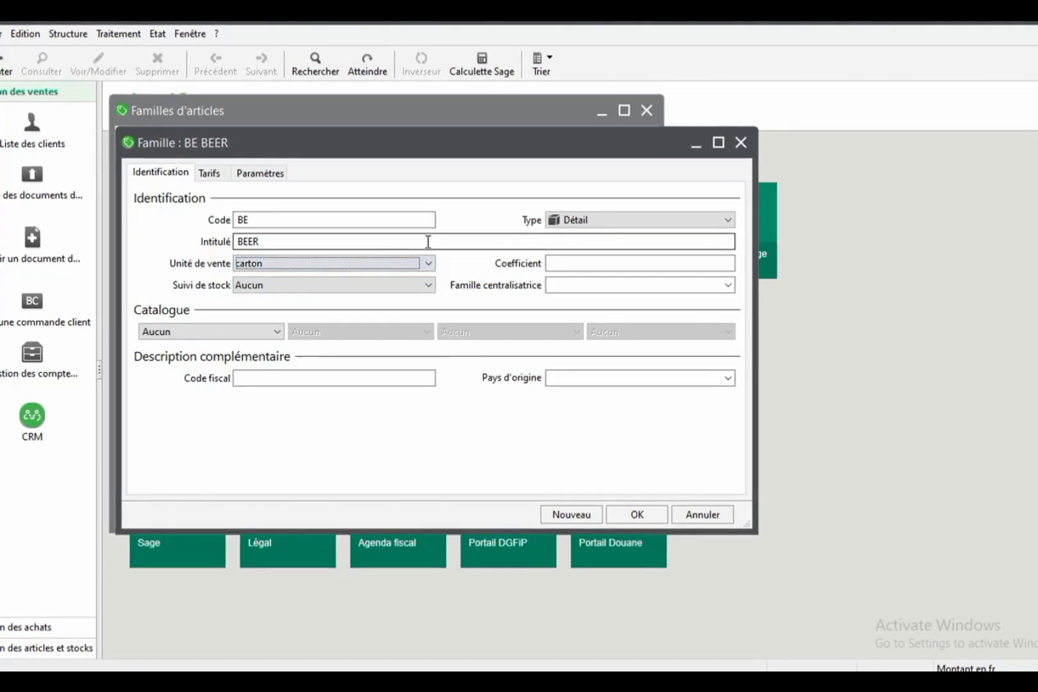
drag(269, 242, 230, 245)
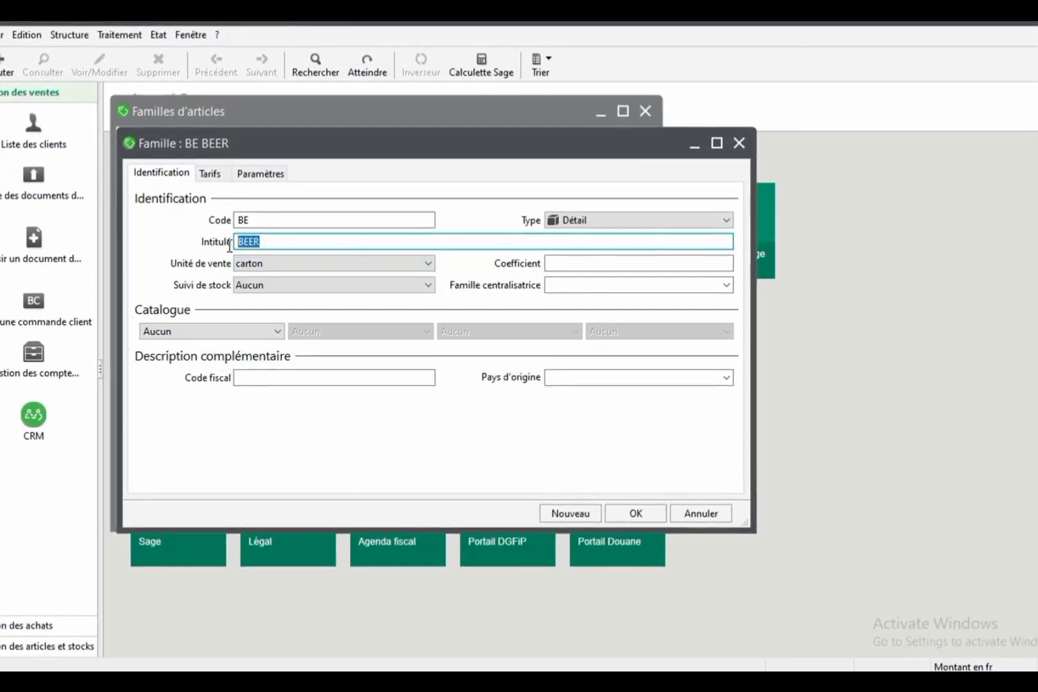
click(268, 242)
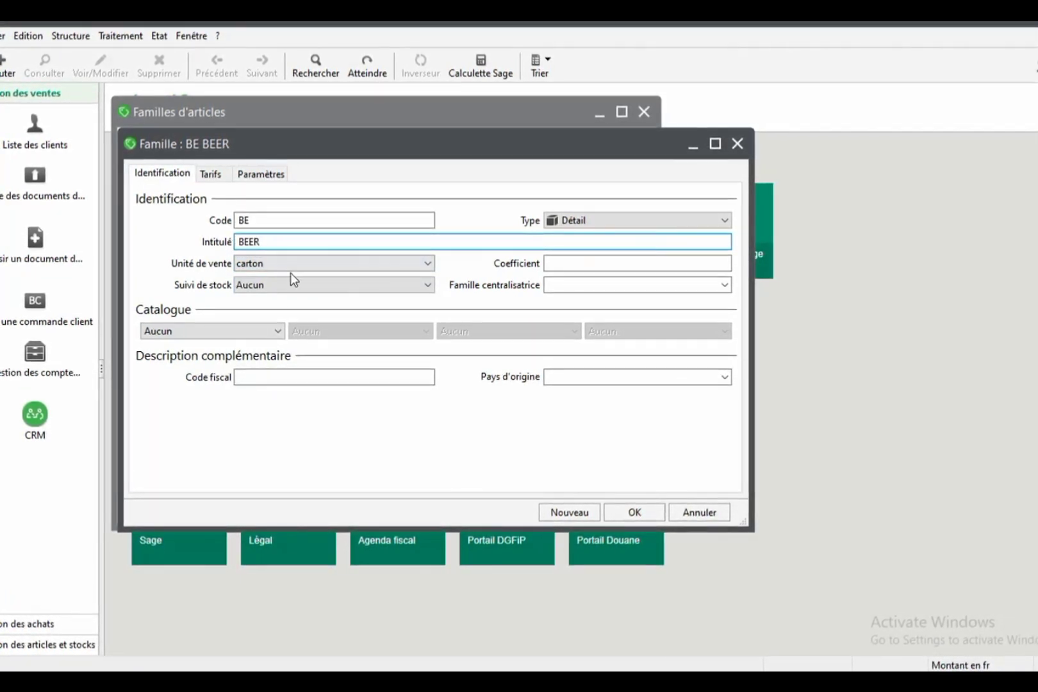
Step: Set the BEER family's sales unit to unit and its stock tracking to CMUP
click(430, 264)
click(427, 265)
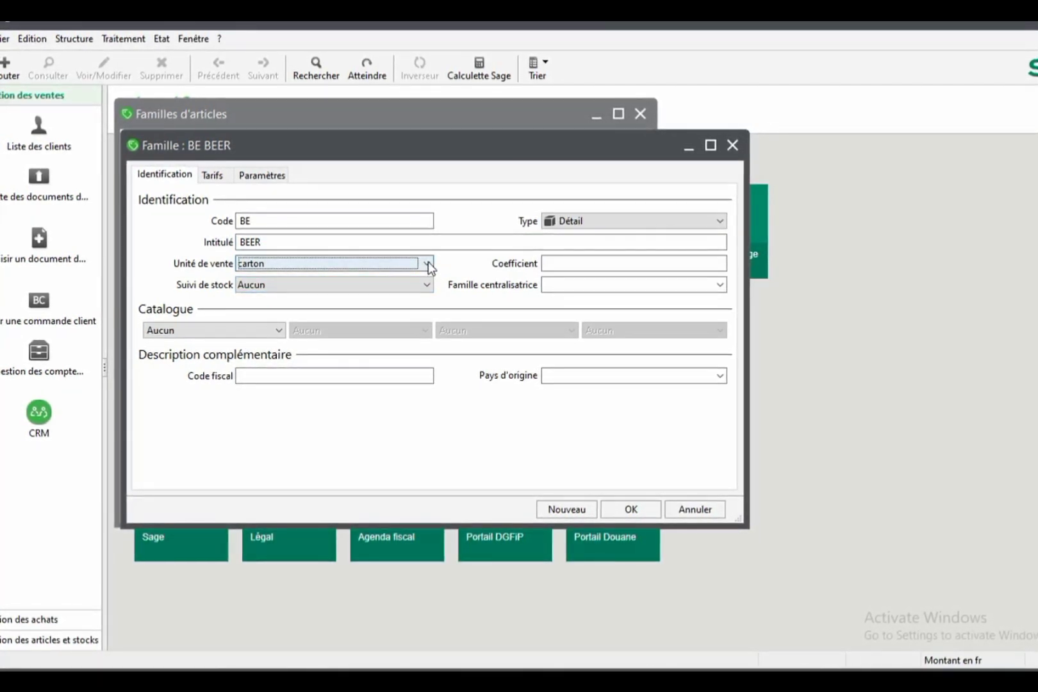
click(428, 265)
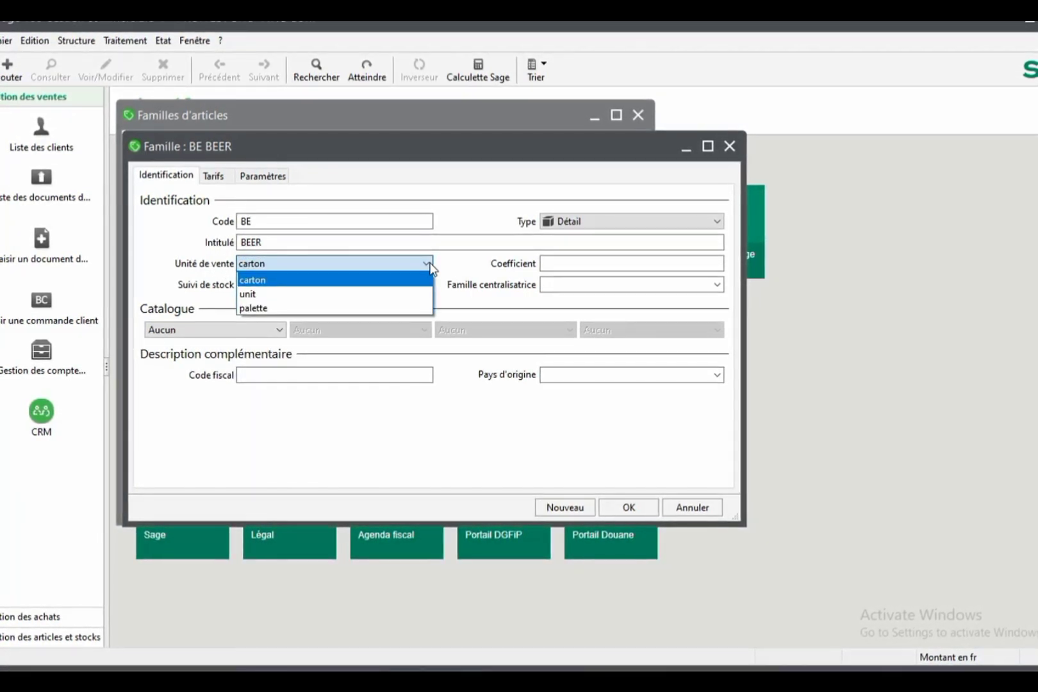
click(254, 294)
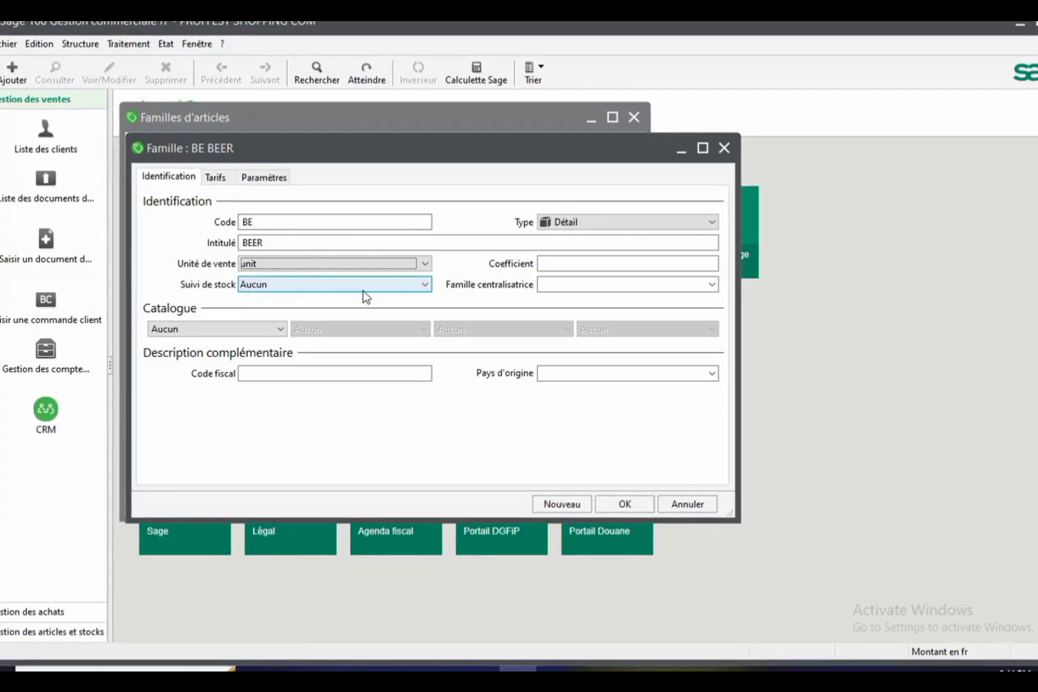
click(420, 286)
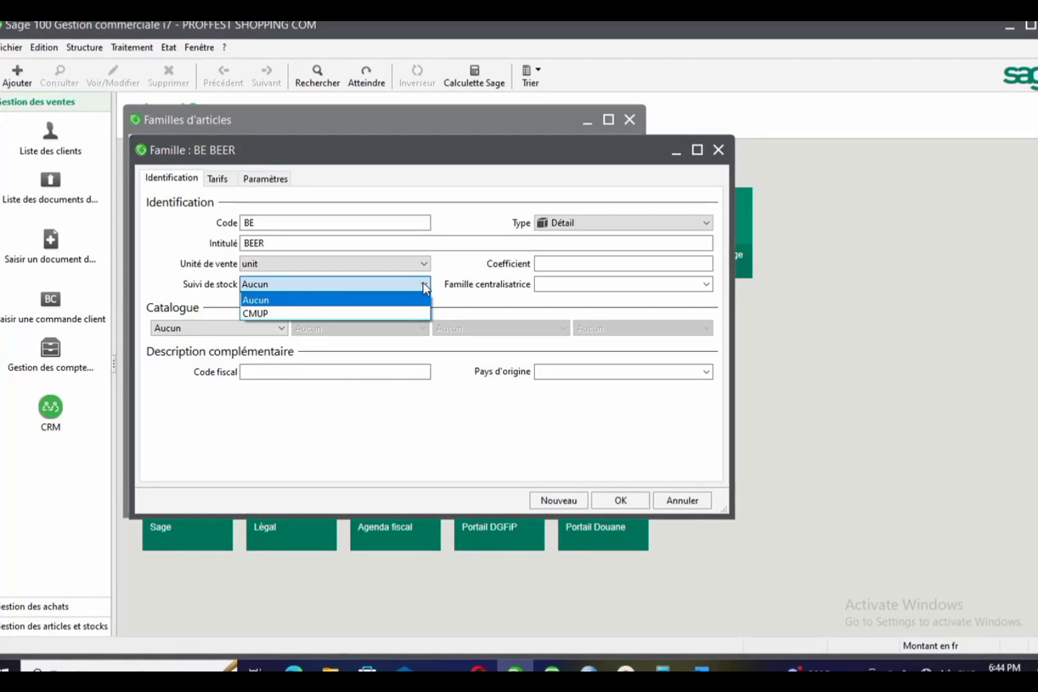
click(262, 312)
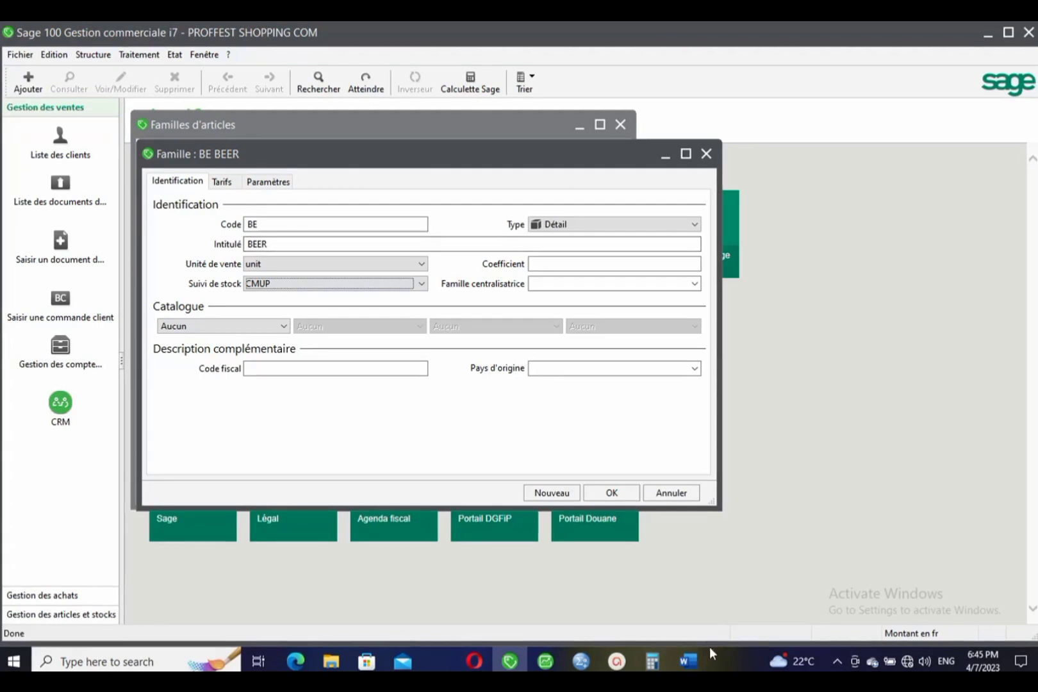
Step: Check the drinks hierarchy diagram in Word, and back in Sage 100 assign ALD ALCOHOLIC DRINKS as the BEER family's centralising family
click(688, 661)
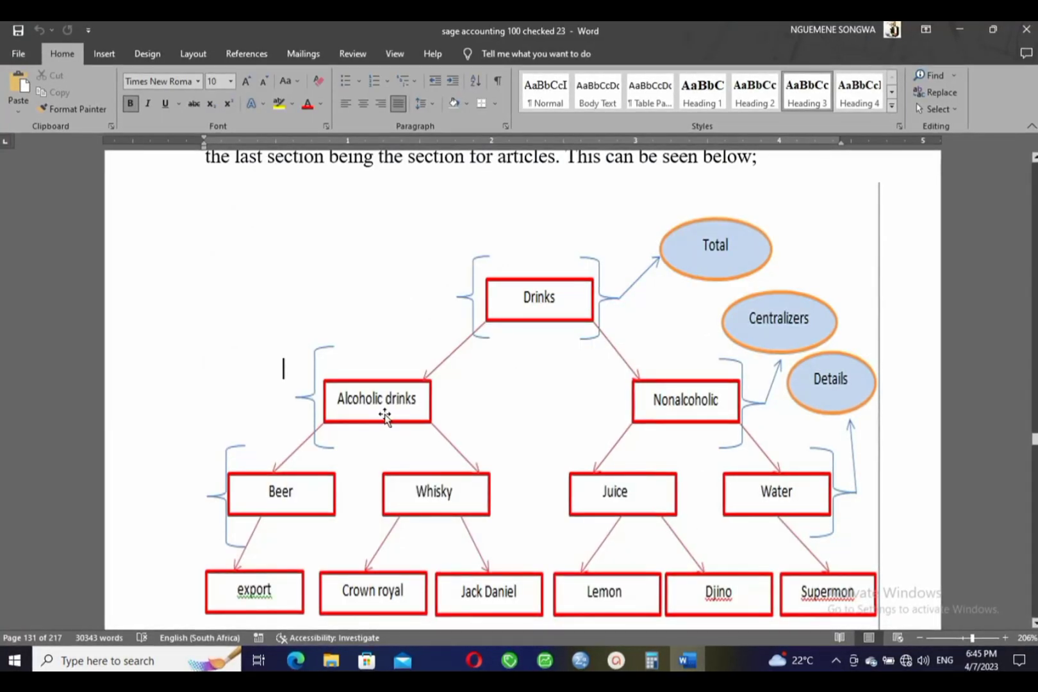
click(509, 660)
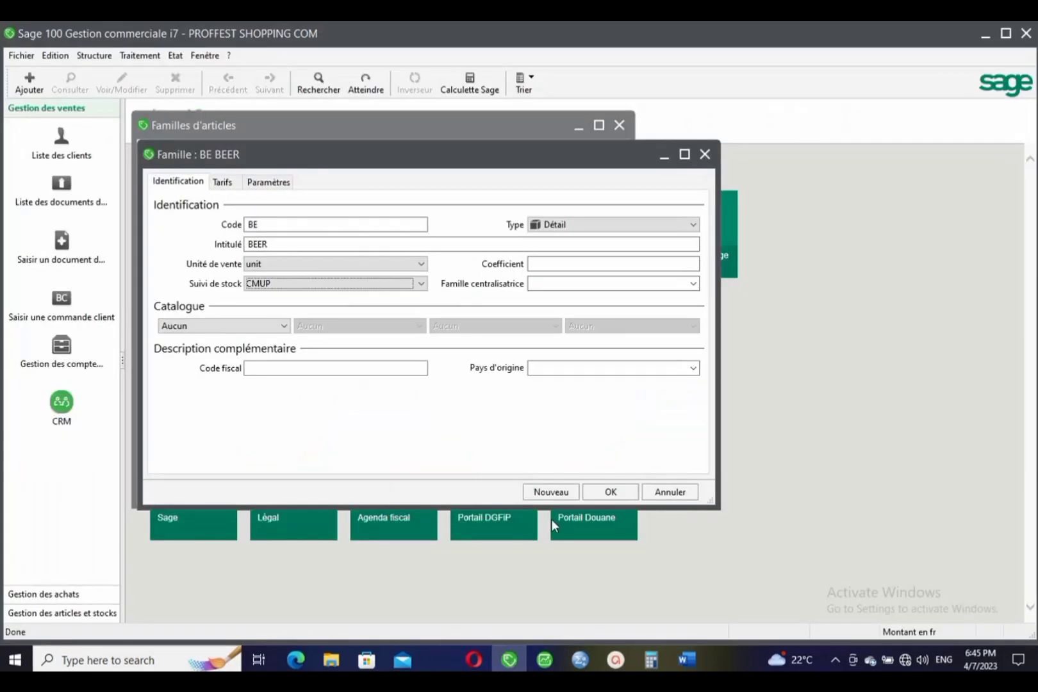
click(693, 283)
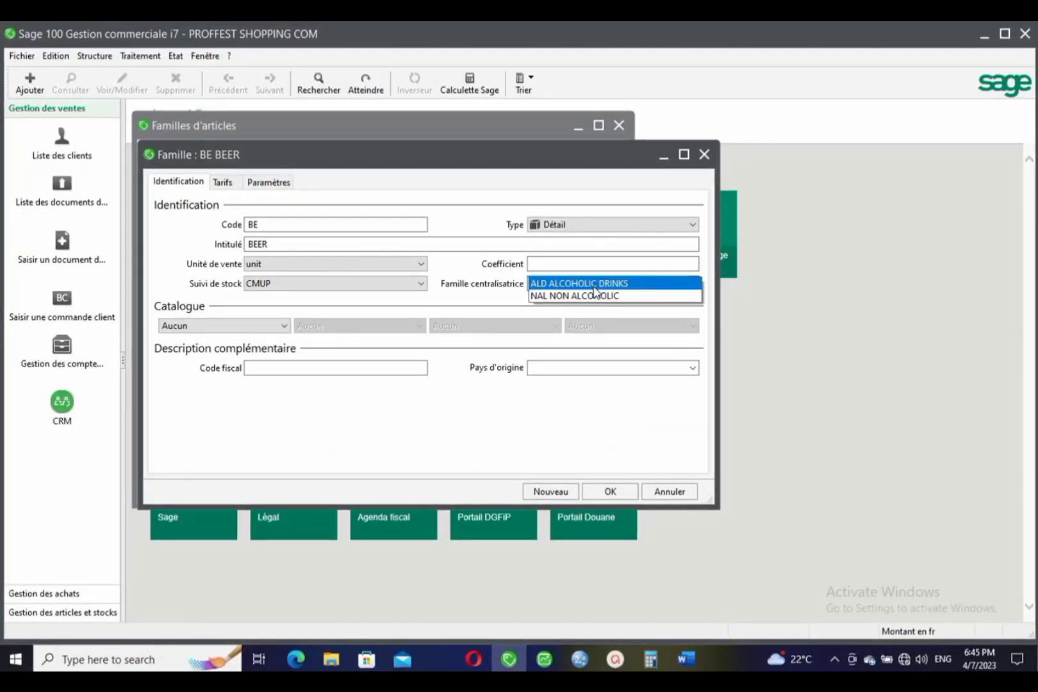
click(595, 285)
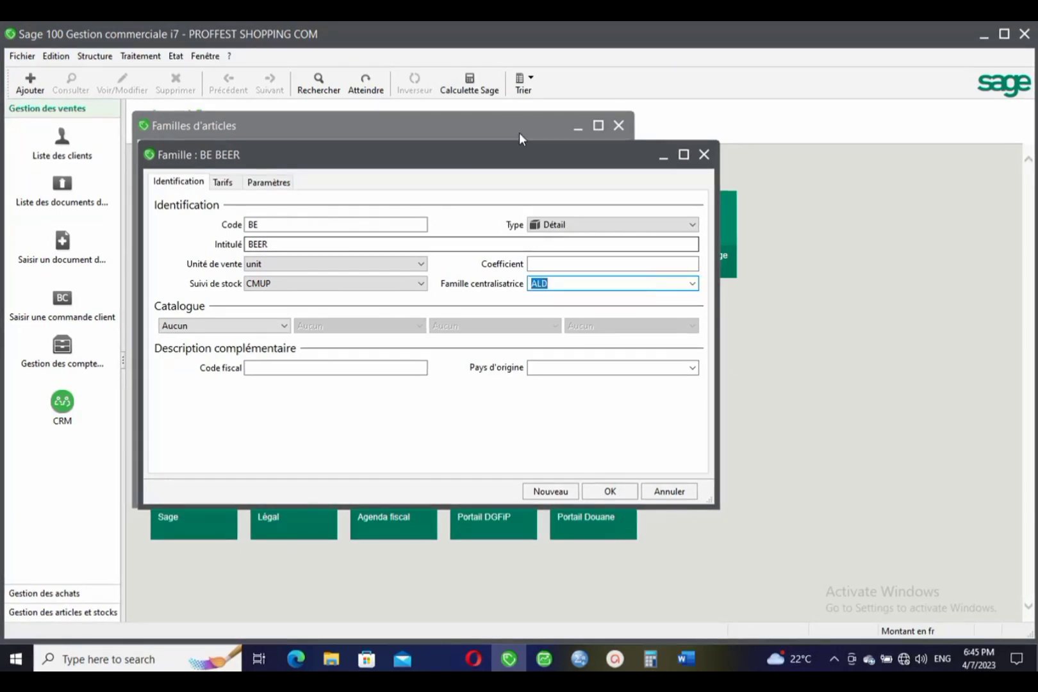
drag(519, 148, 520, 285)
drag(459, 301, 459, 182)
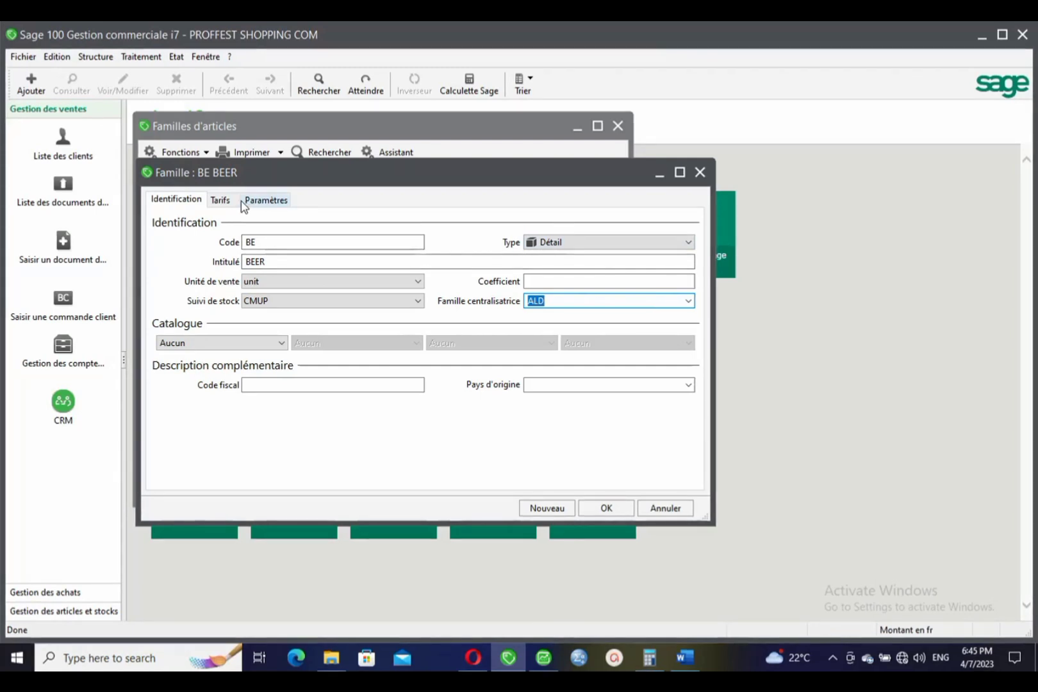
Step: Bring up the BEER family's accounting parameters and widen the Catégorie and Compte général columns to show their full text
click(221, 200)
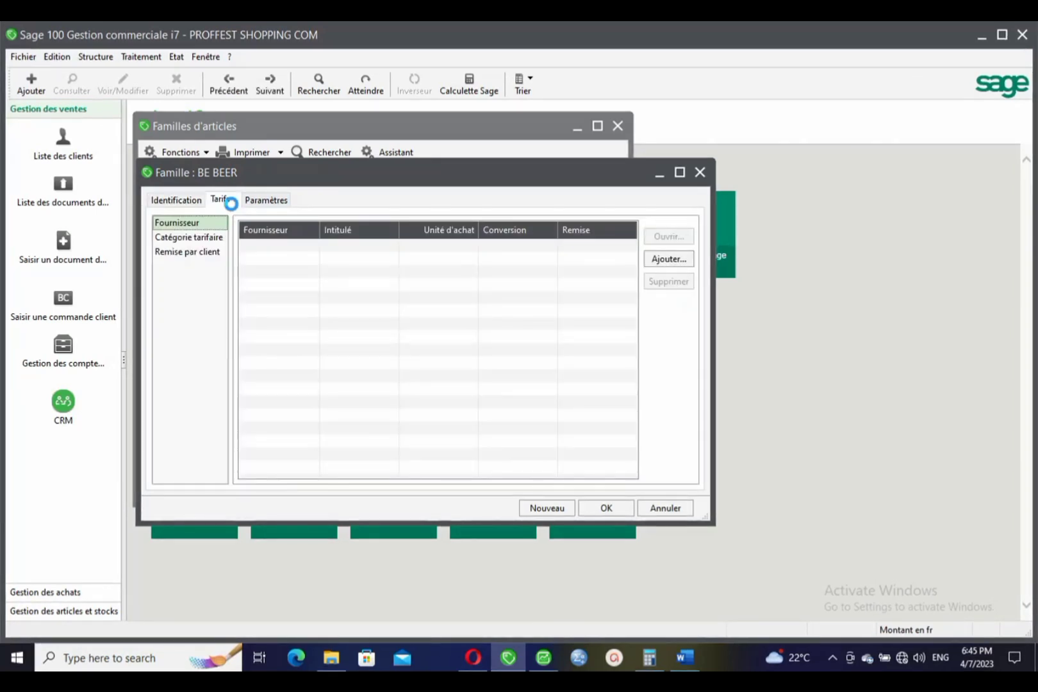
click(259, 199)
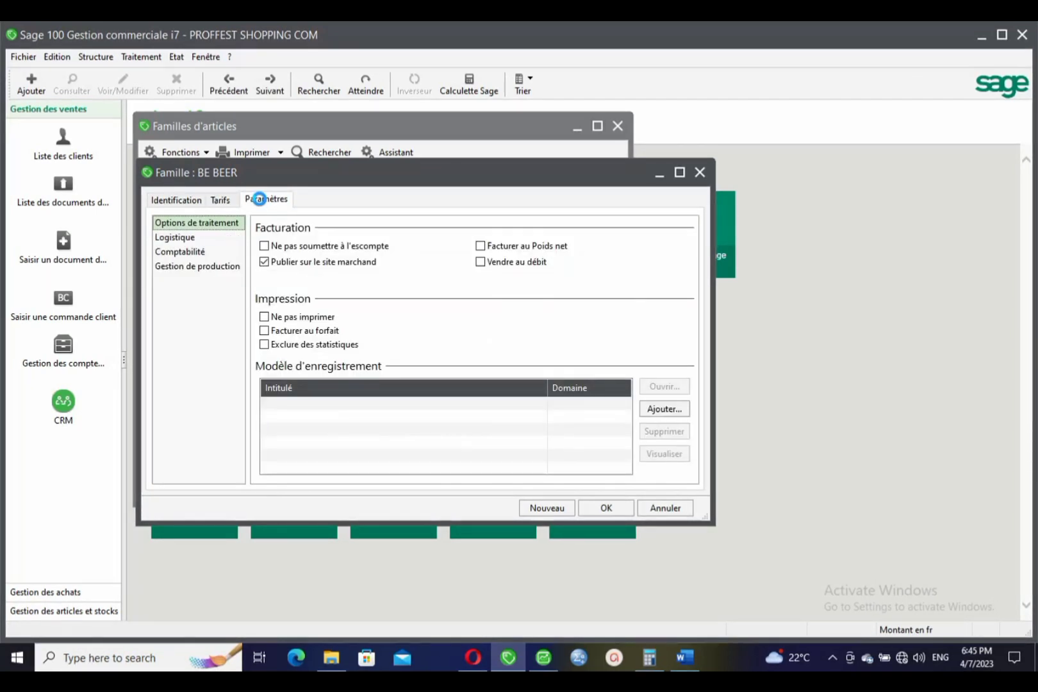
click(184, 252)
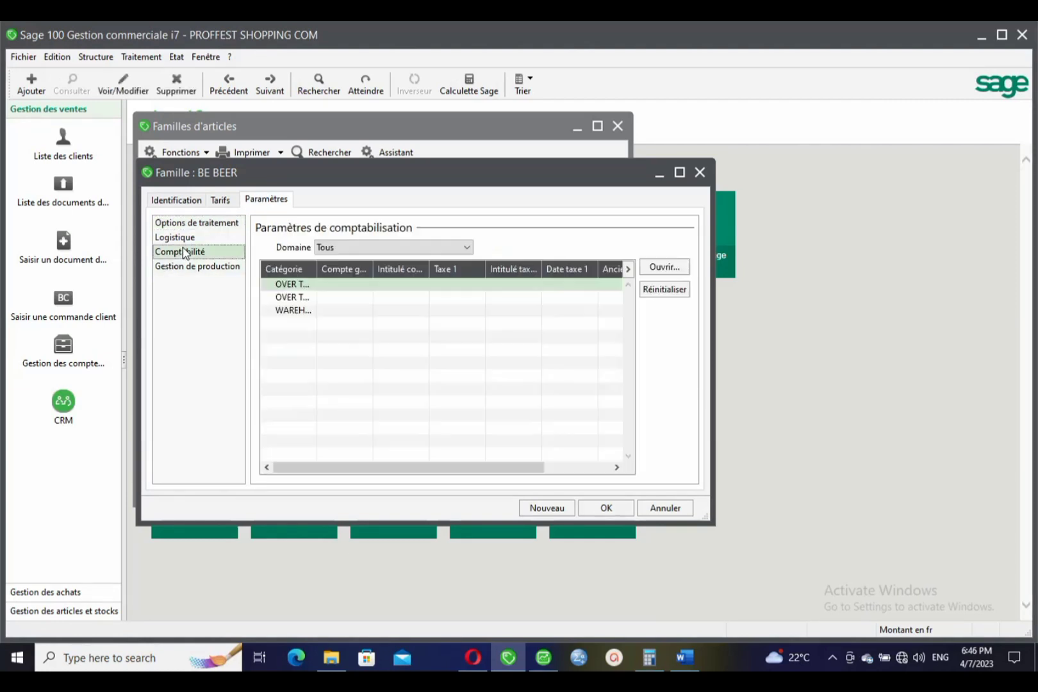
drag(316, 268, 375, 272)
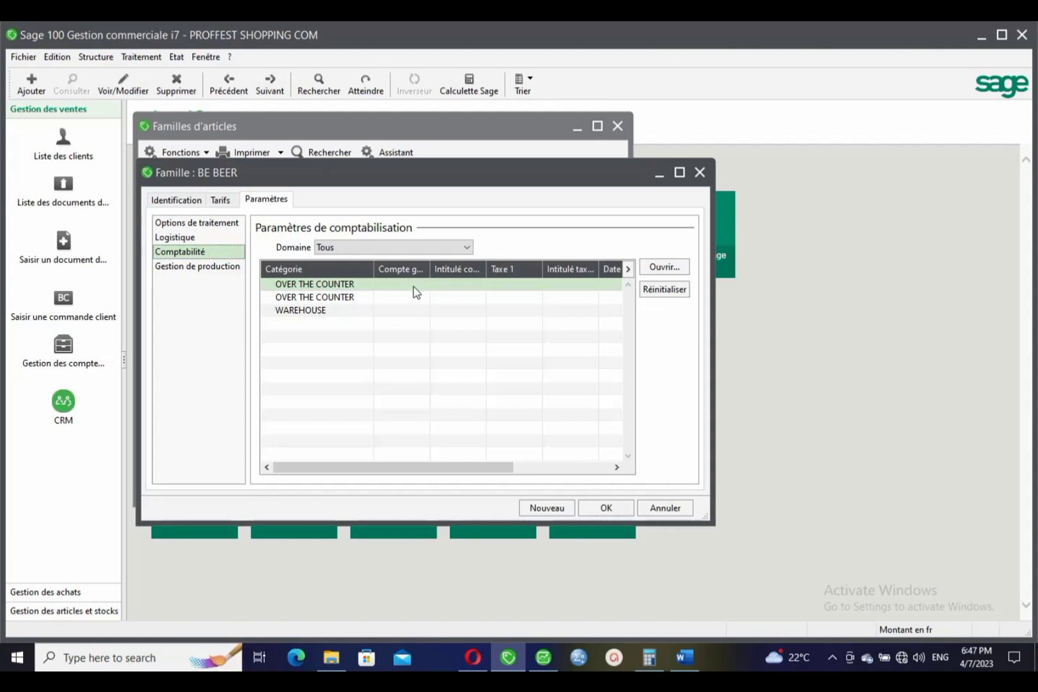
drag(397, 173, 540, 185)
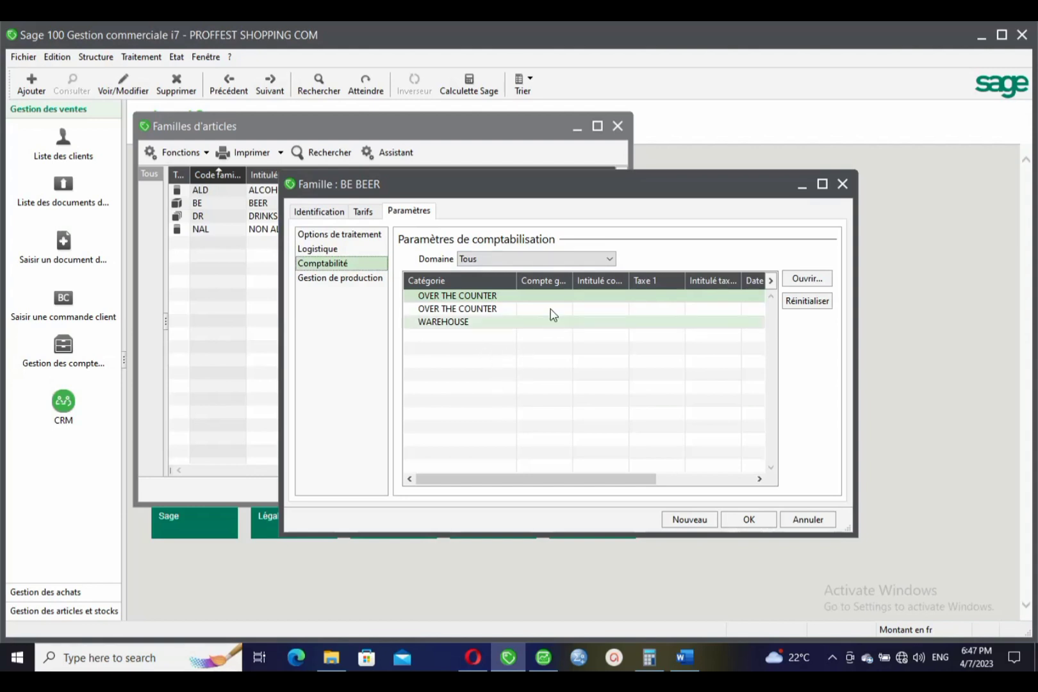
drag(538, 194, 505, 200)
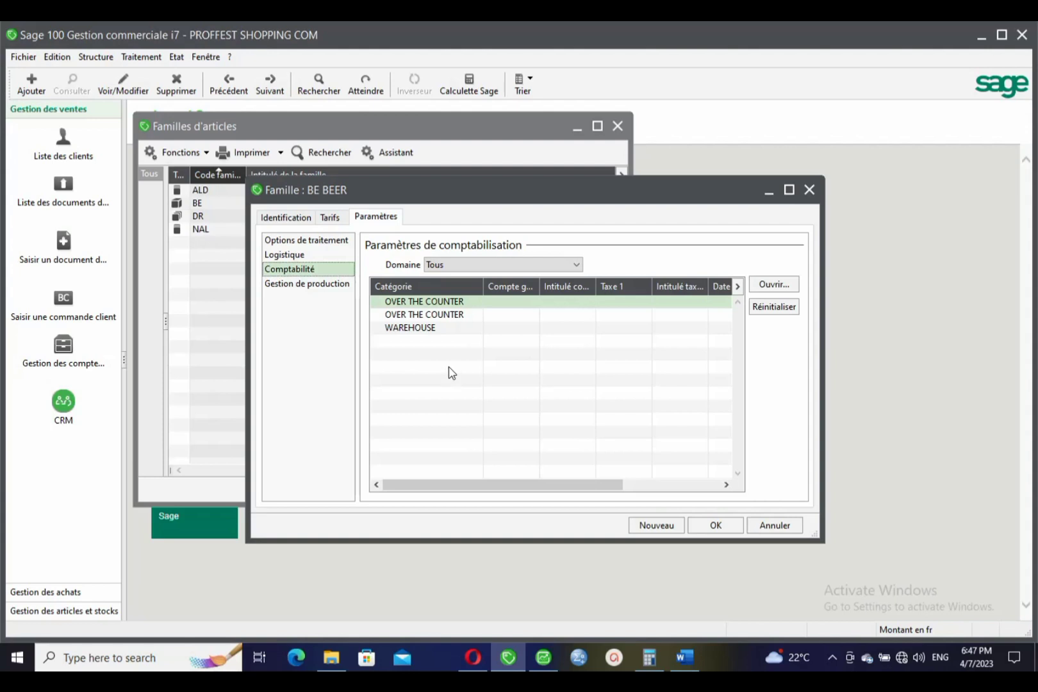
click(526, 303)
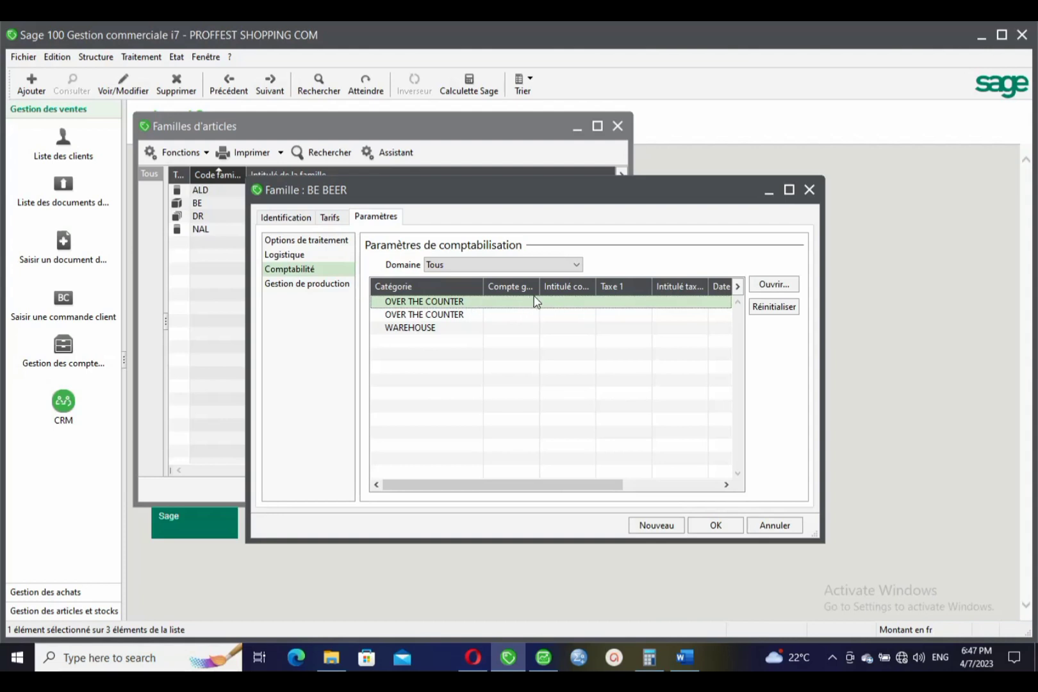
drag(540, 286, 567, 287)
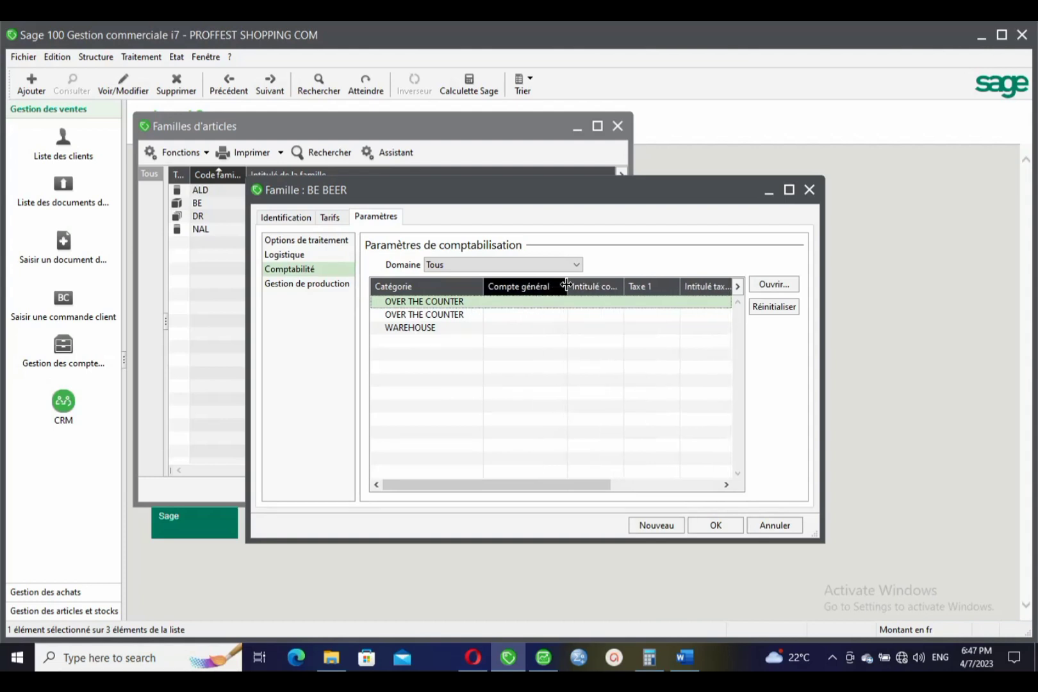
Step: Assign the general account 70100000 SALES to the OVER THE COUNTER category of the sales domain
double_click(538, 302)
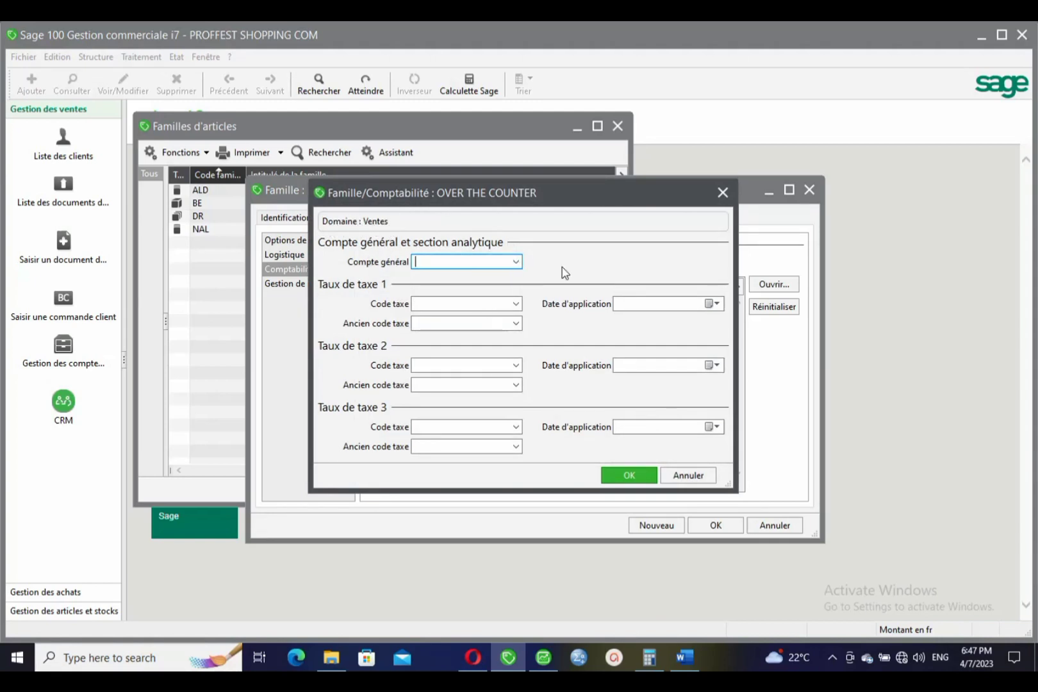
click(516, 262)
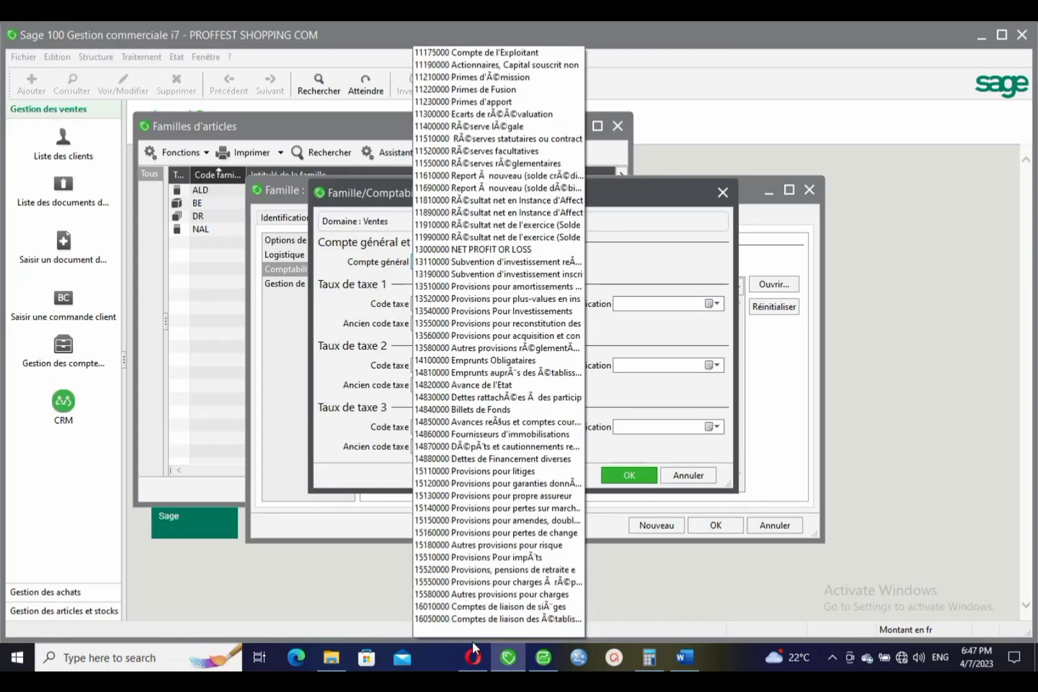
click(635, 283)
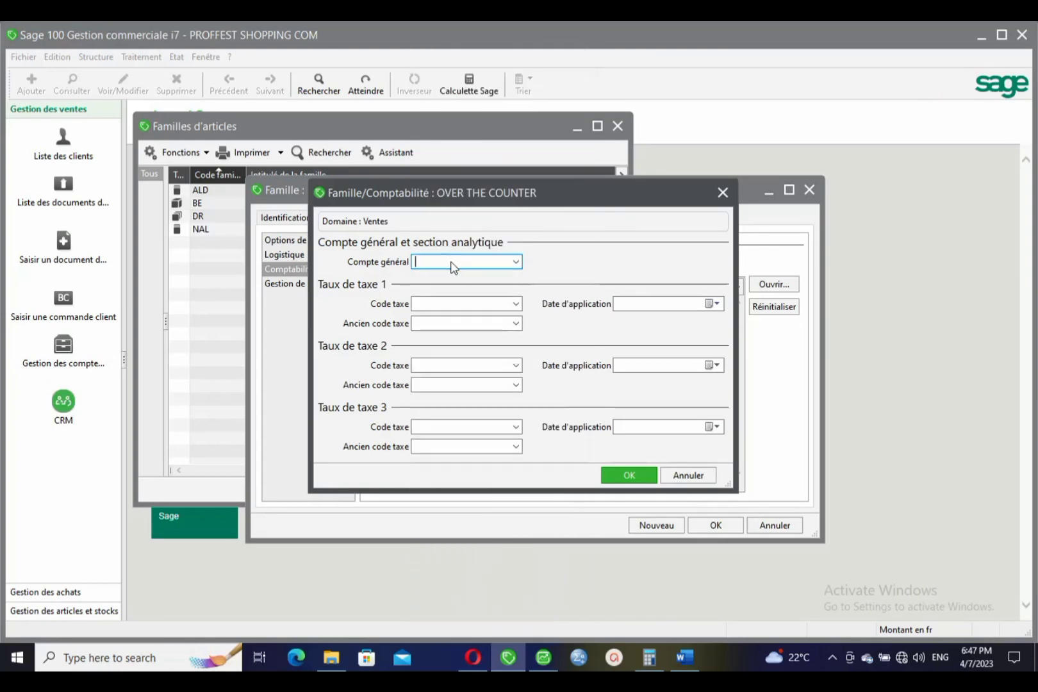
text(701)
click(516, 261)
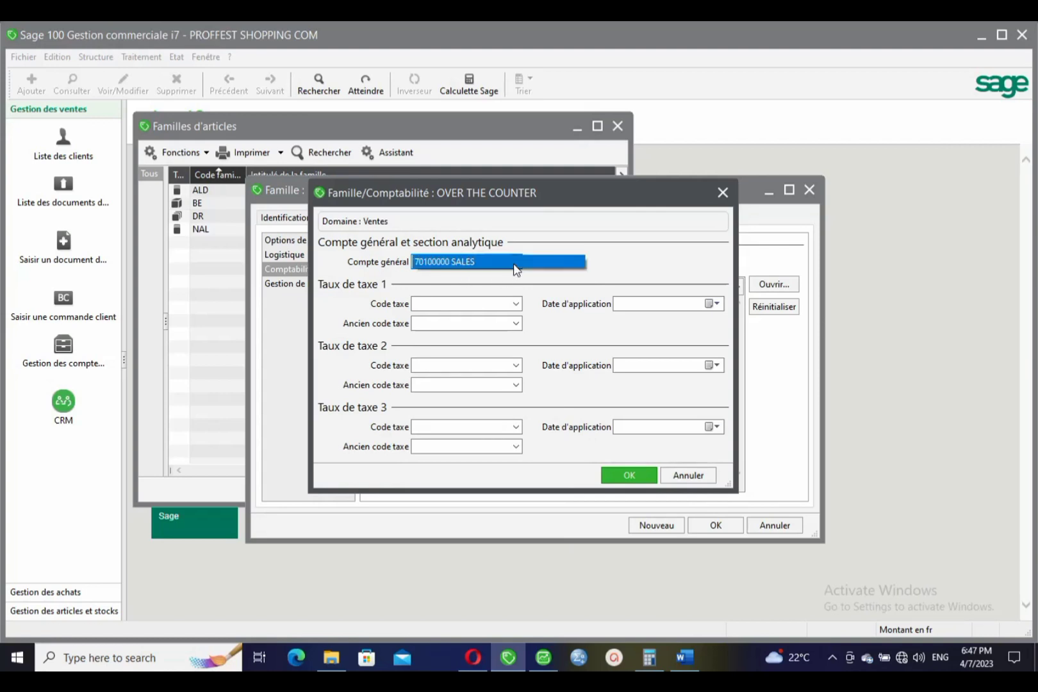
click(474, 268)
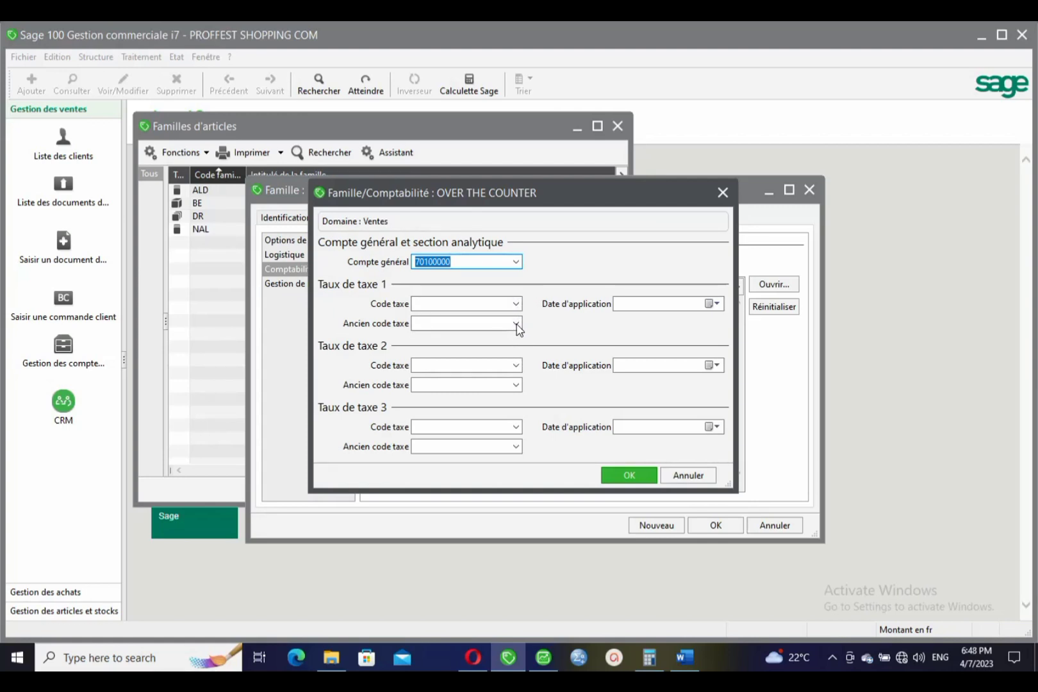
click(647, 480)
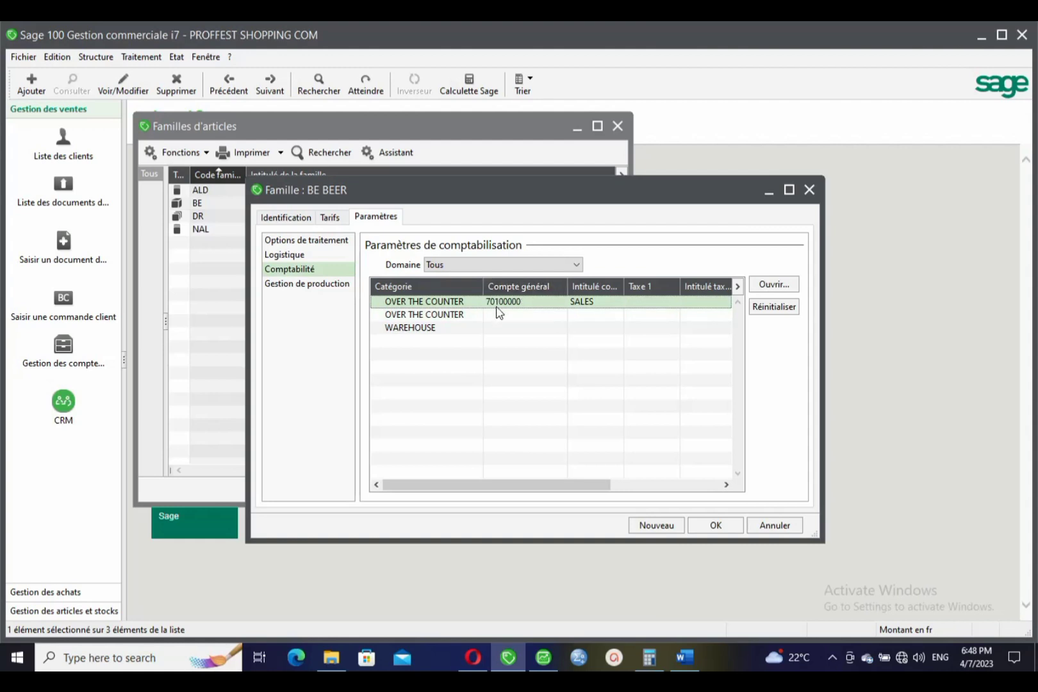
Step: Assign the general account 60100000 for purchases to the second OVER THE COUNTER category, in the Achats domain
click(475, 314)
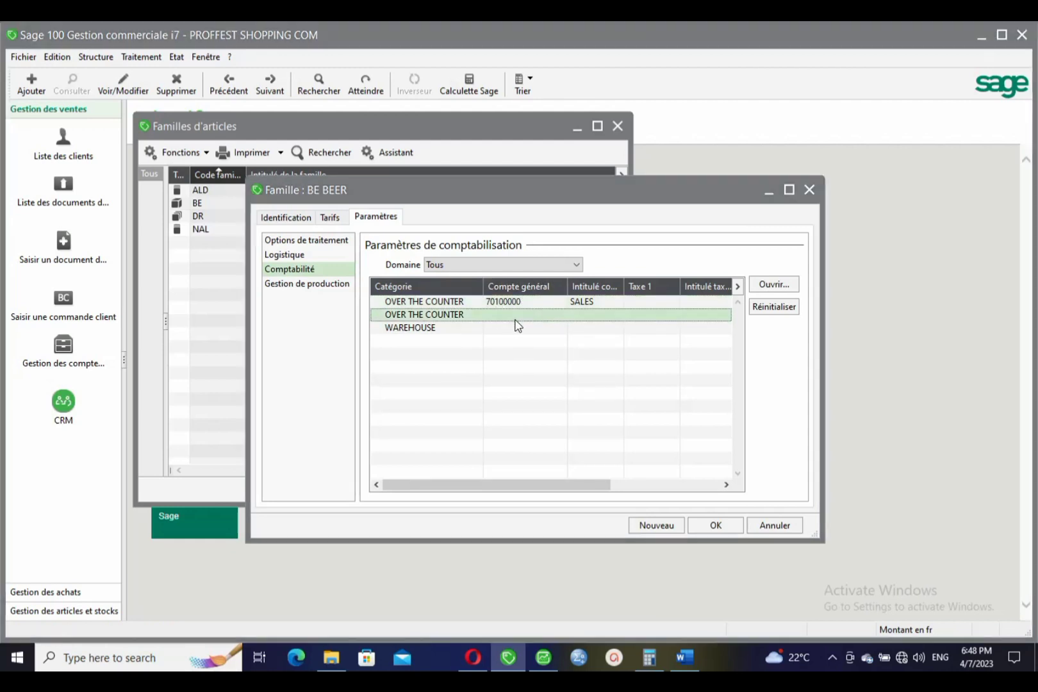
double_click(515, 319)
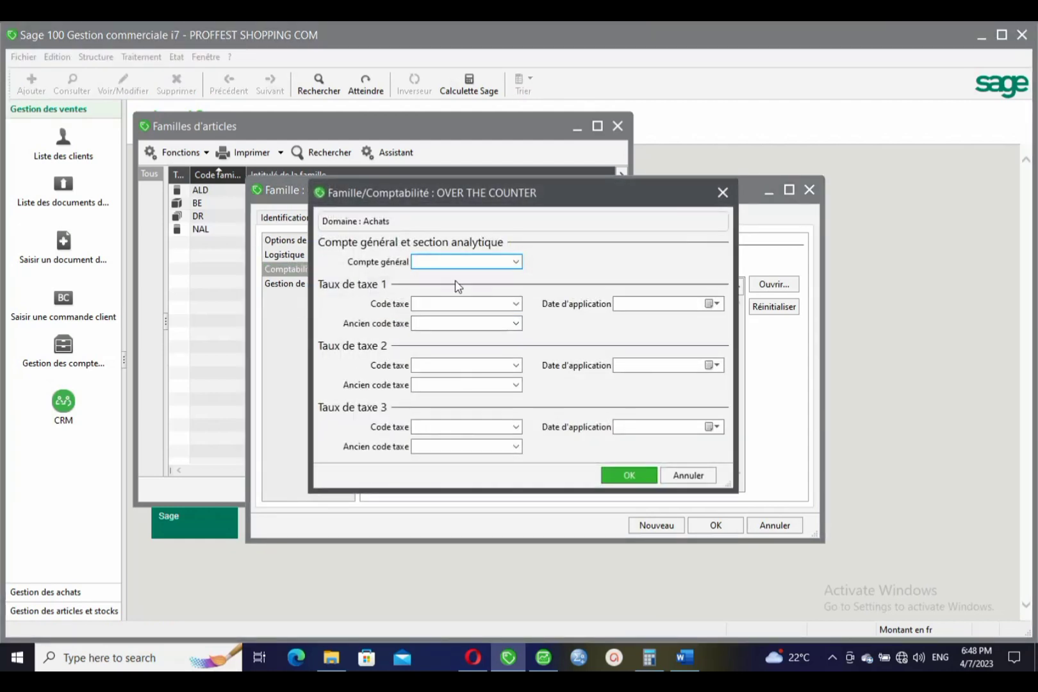
text(601)
click(516, 266)
click(516, 266)
click(643, 475)
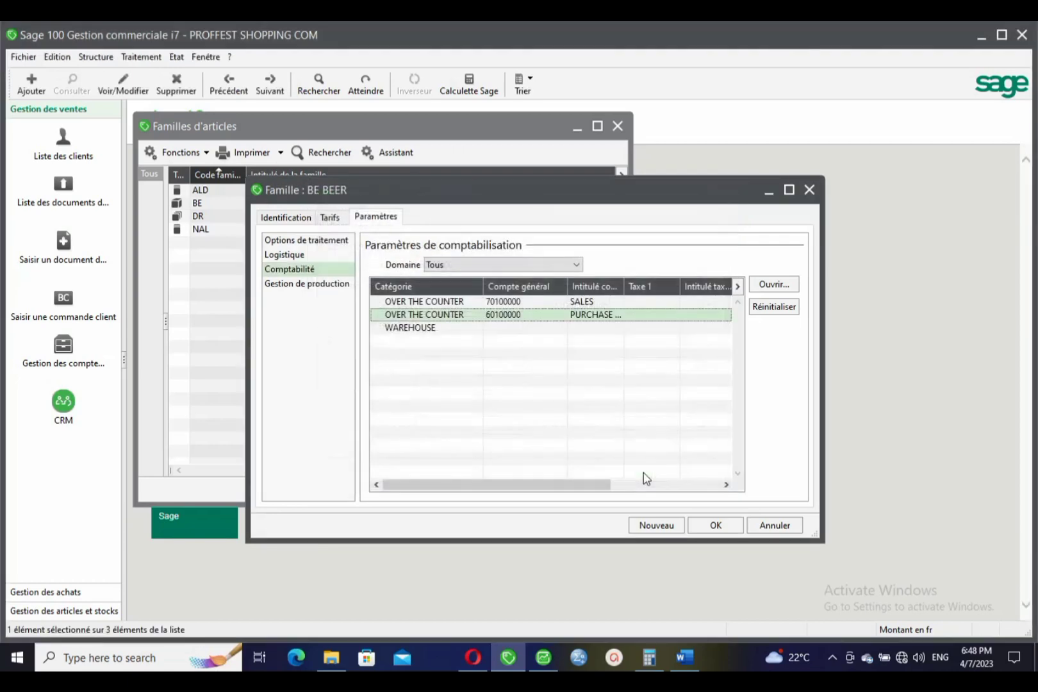
Step: Assign the general account 31110000 to the WAREHOUSE category in the Stocks domain and save the BEER family
double_click(551, 327)
text(3)
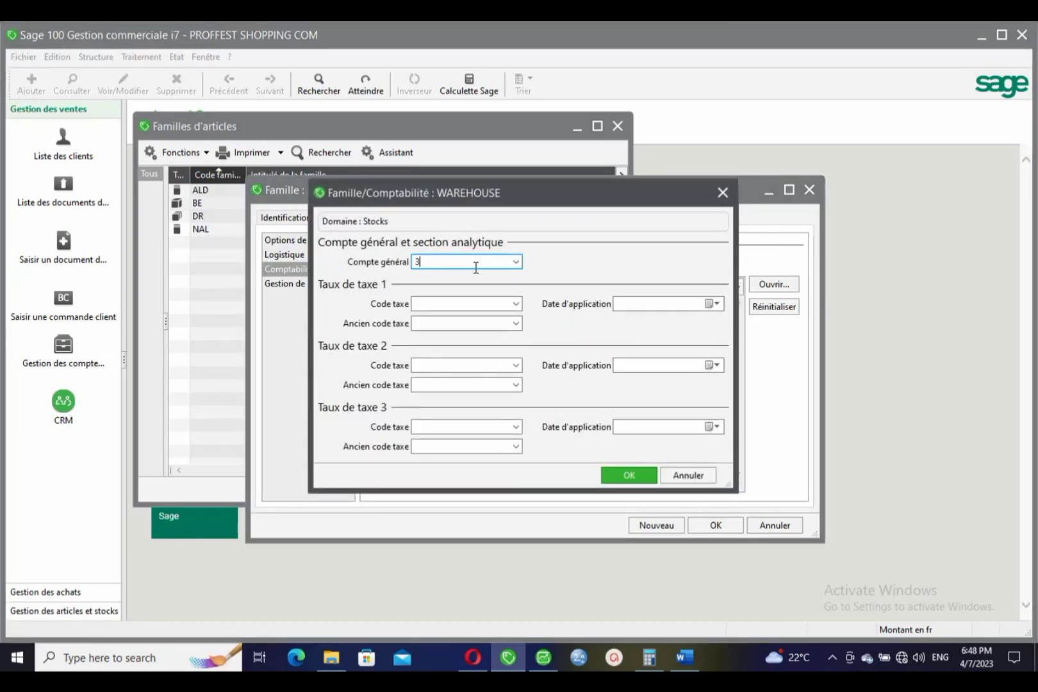
text(1)
click(518, 262)
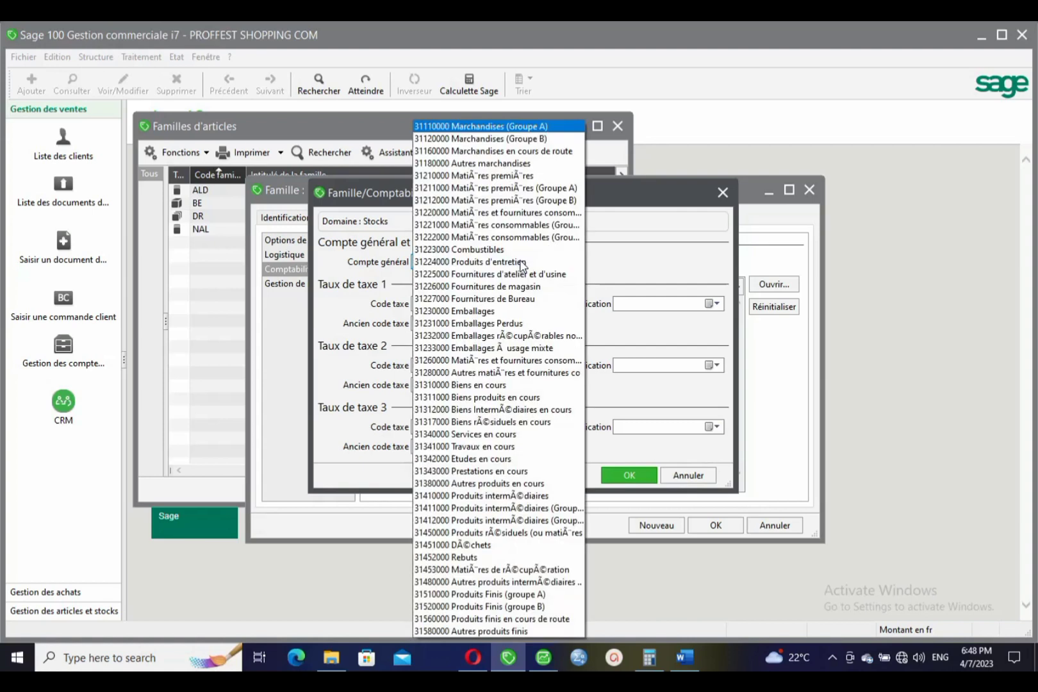
click(524, 127)
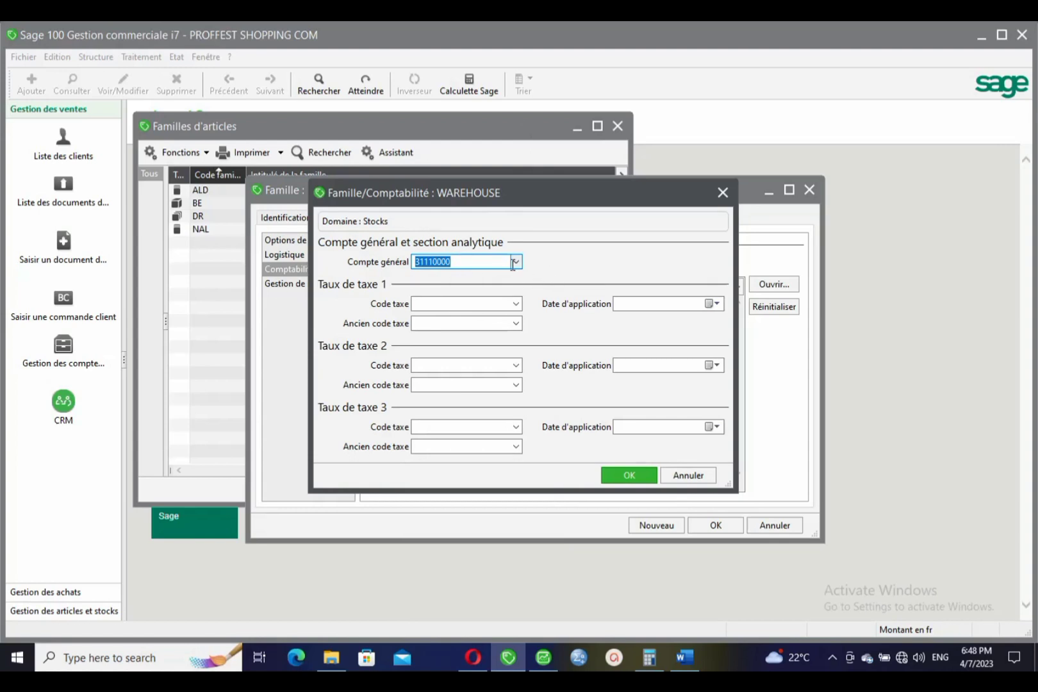
click(455, 261)
click(643, 477)
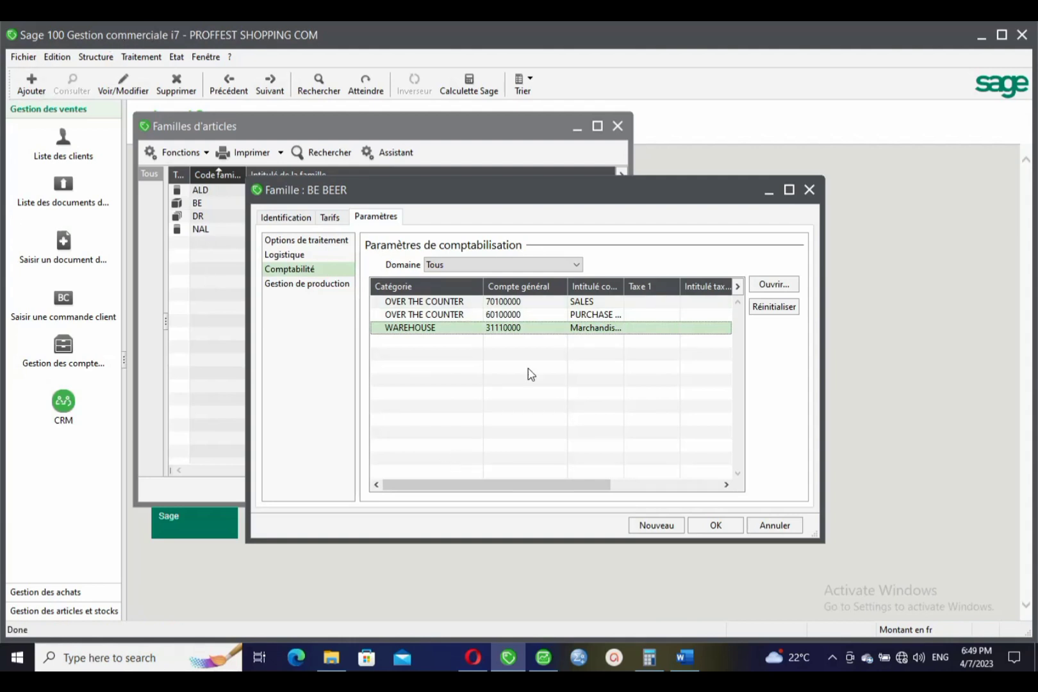
click(294, 221)
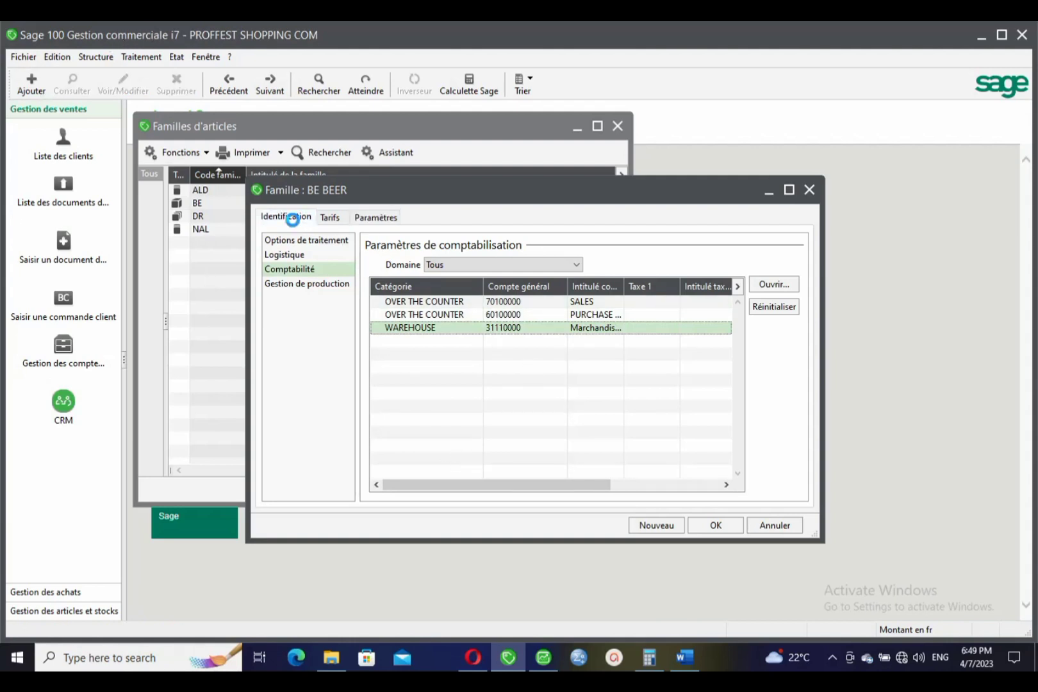
click(715, 526)
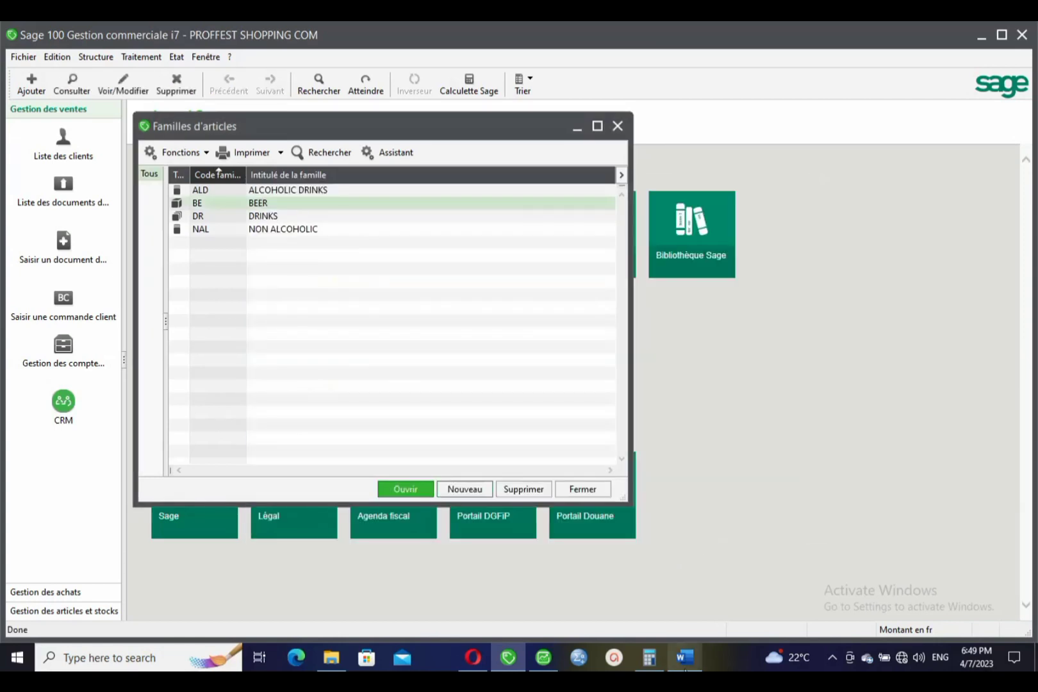
Step: Check the drinks hierarchy diagram in Word, and back in Sage 100 create a Détail family with code JUI and title JUICE
click(689, 599)
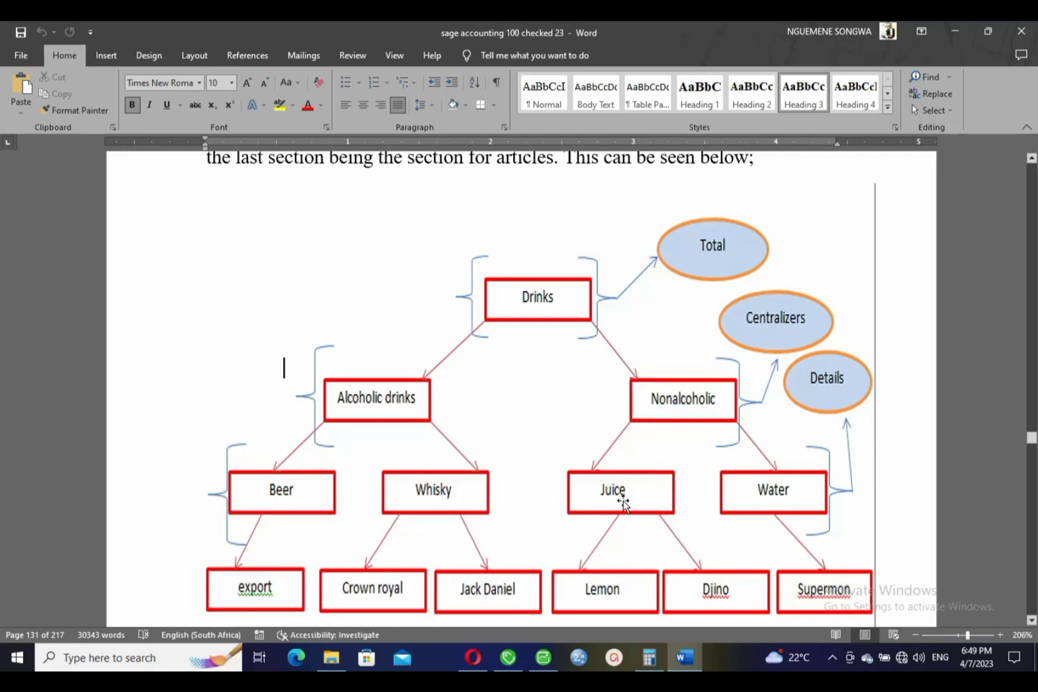
mouse_move(517, 666)
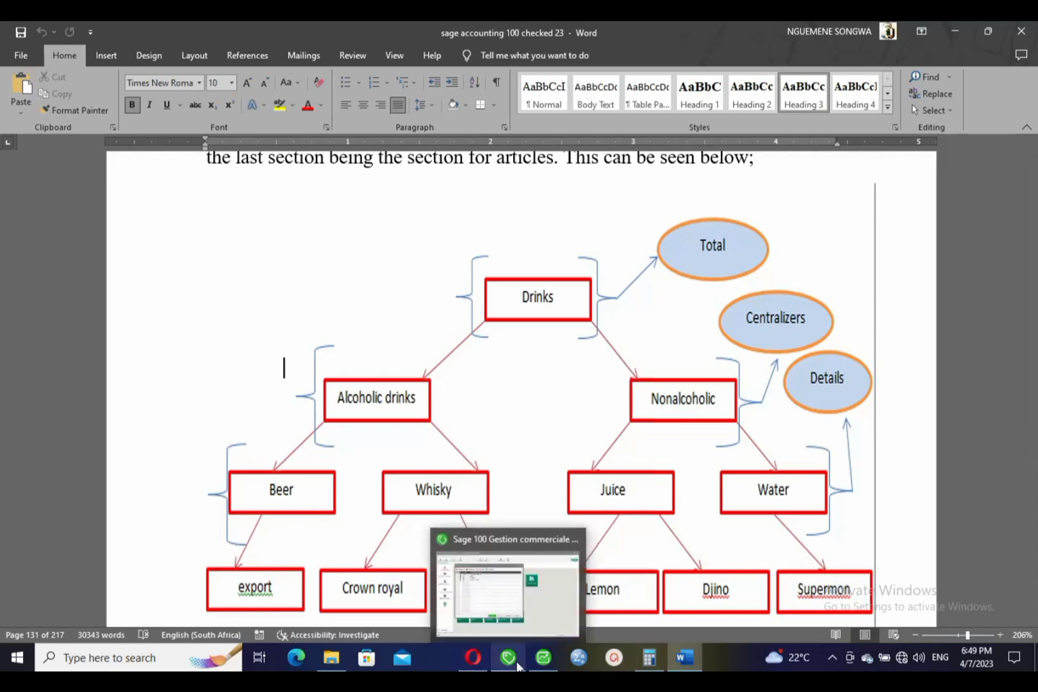
click(509, 593)
click(462, 490)
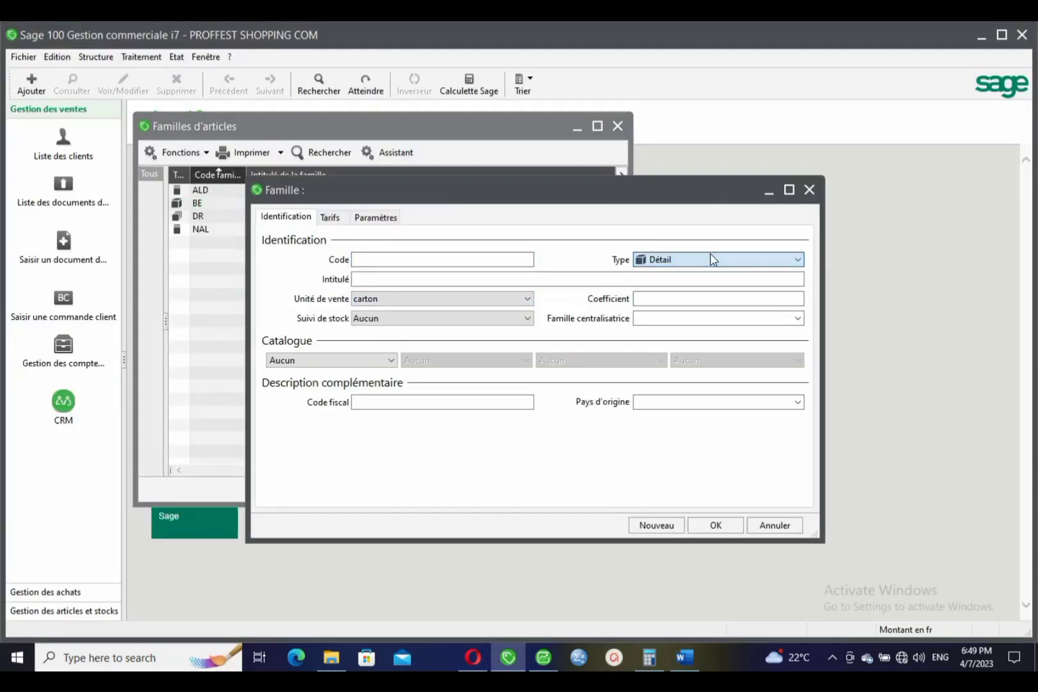
click(430, 260)
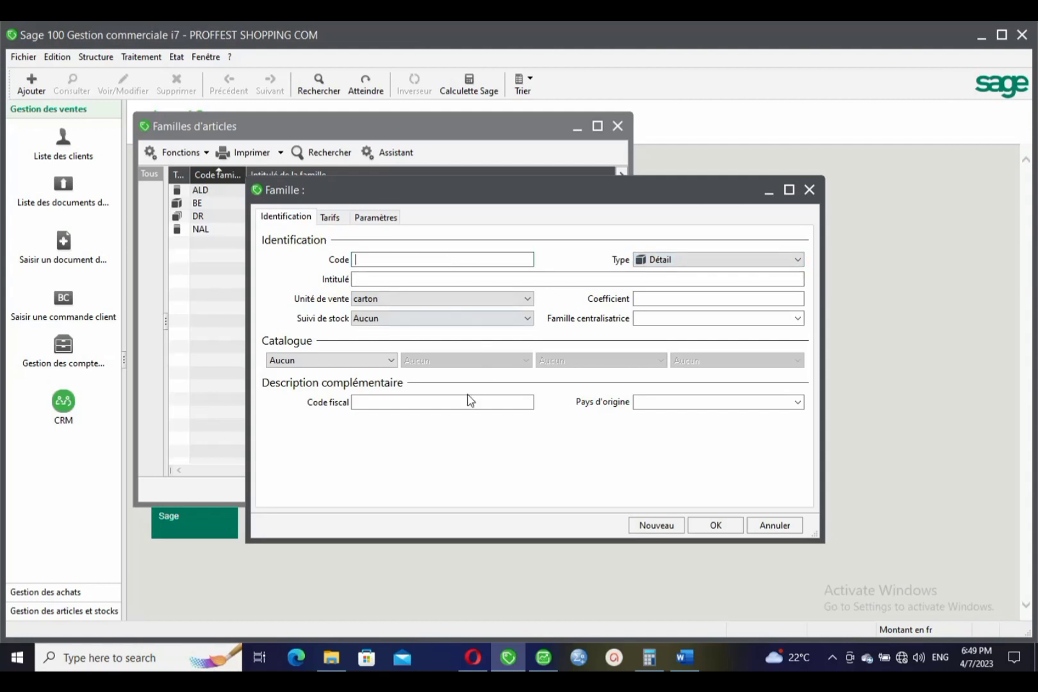
text(JUI)
key(Tab)
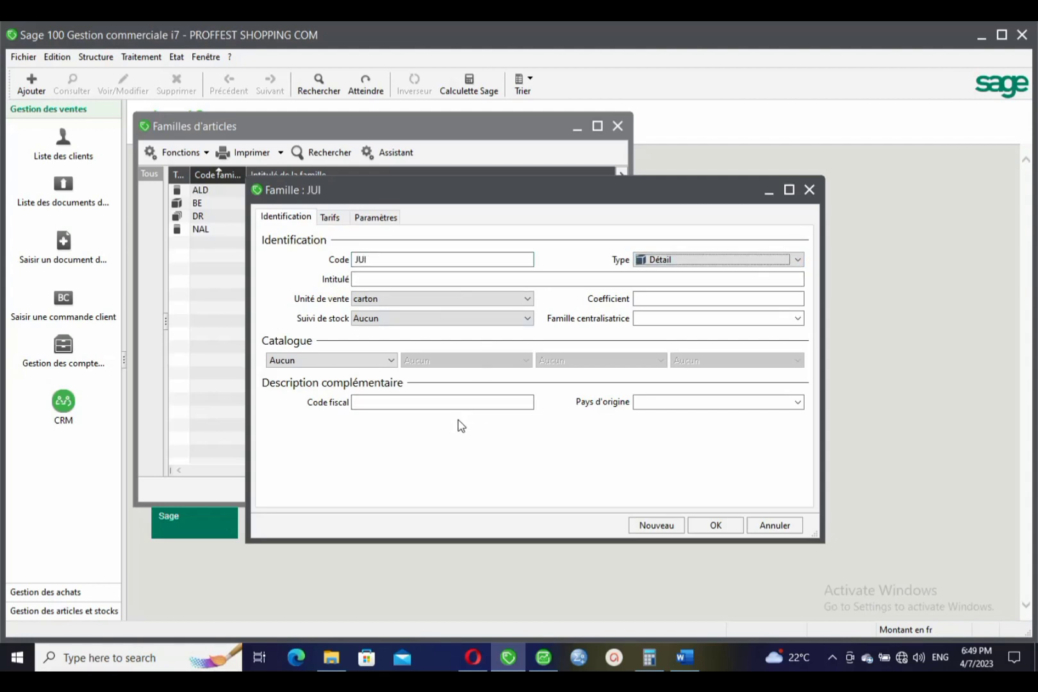
key(Tab)
text(JUI)
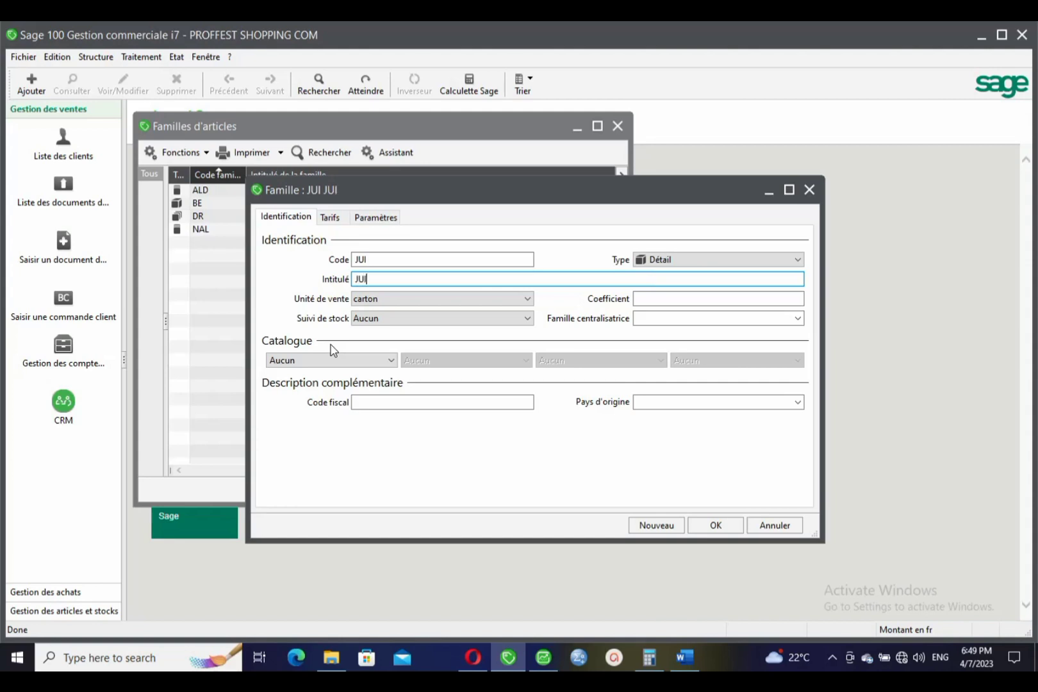
Step: Set the JUICE family's sales unit to palette, its stock tracking to CMUP and its centralising family to NAL
click(464, 299)
click(411, 340)
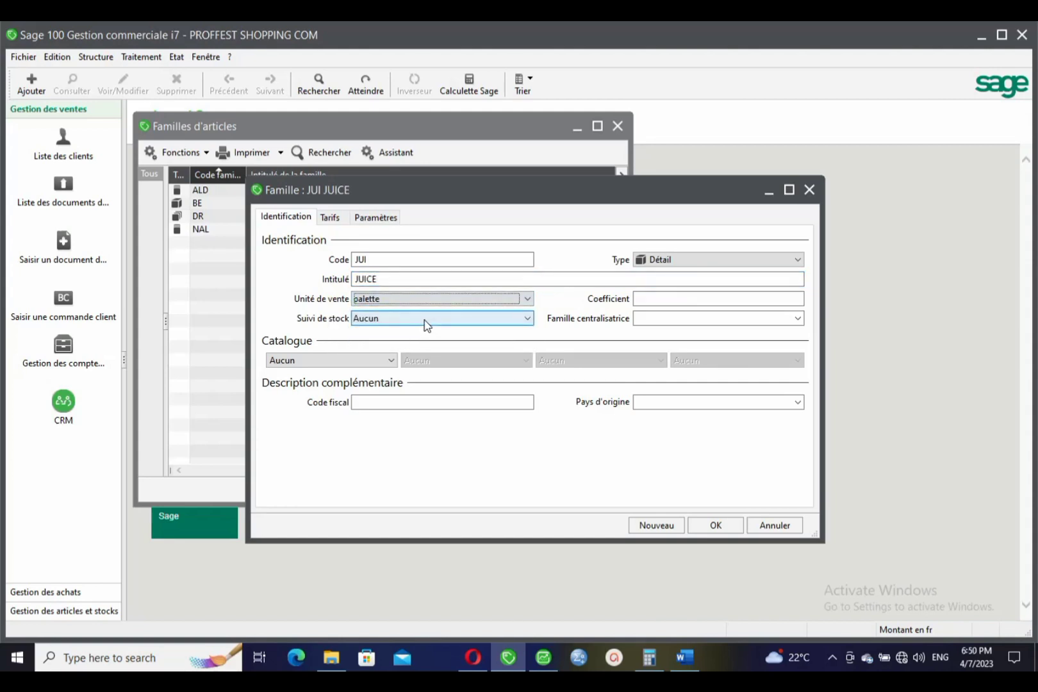
click(423, 318)
click(398, 347)
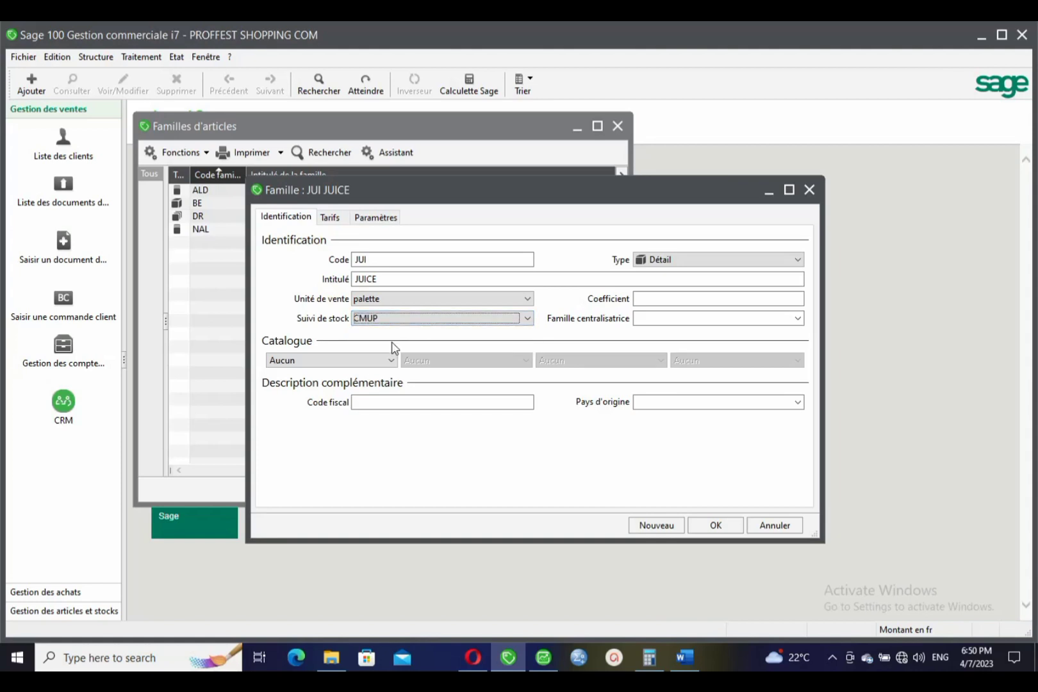
click(798, 318)
click(660, 339)
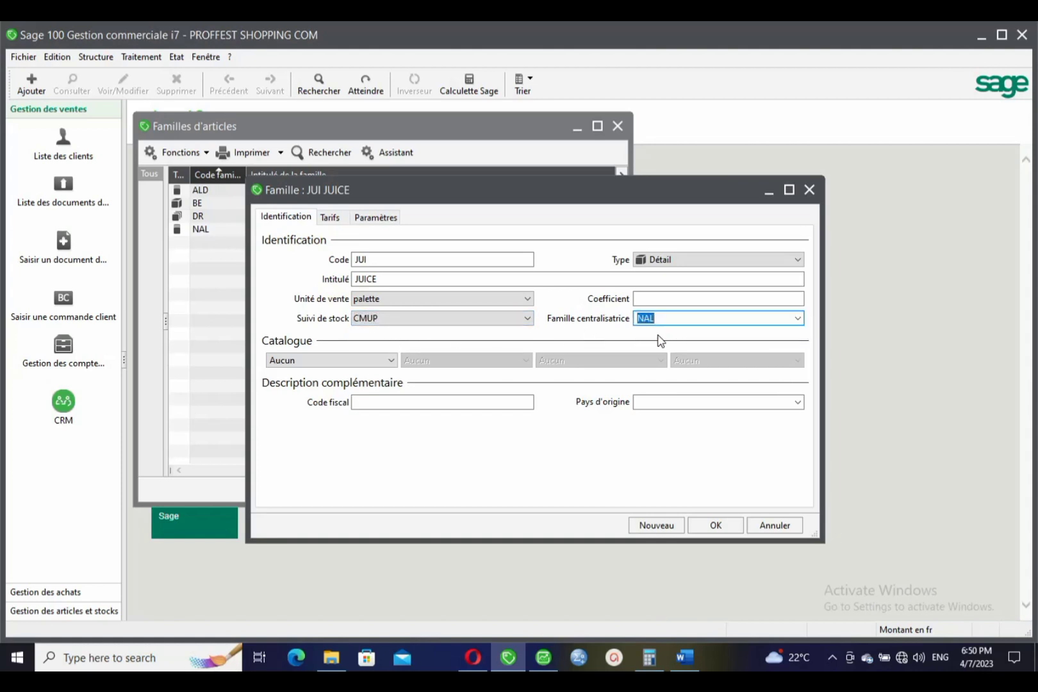
Step: In the JUICE family's accounting parameters, assign the general account 70100000 SALES to the OVER THE COUNTER category of the Ventes domain
click(377, 216)
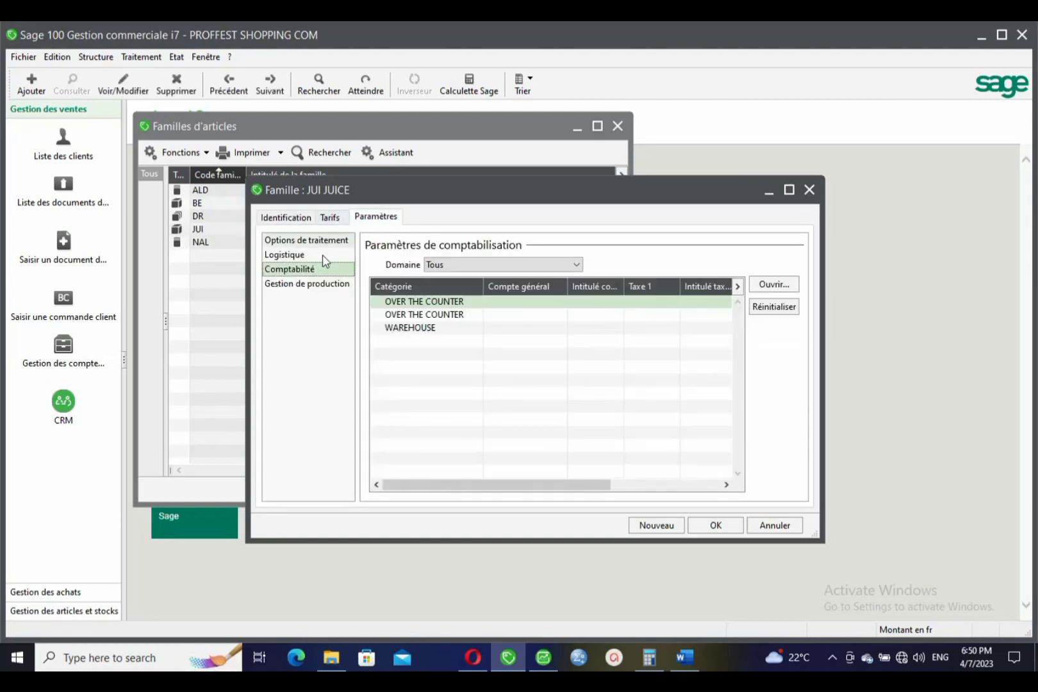
click(551, 305)
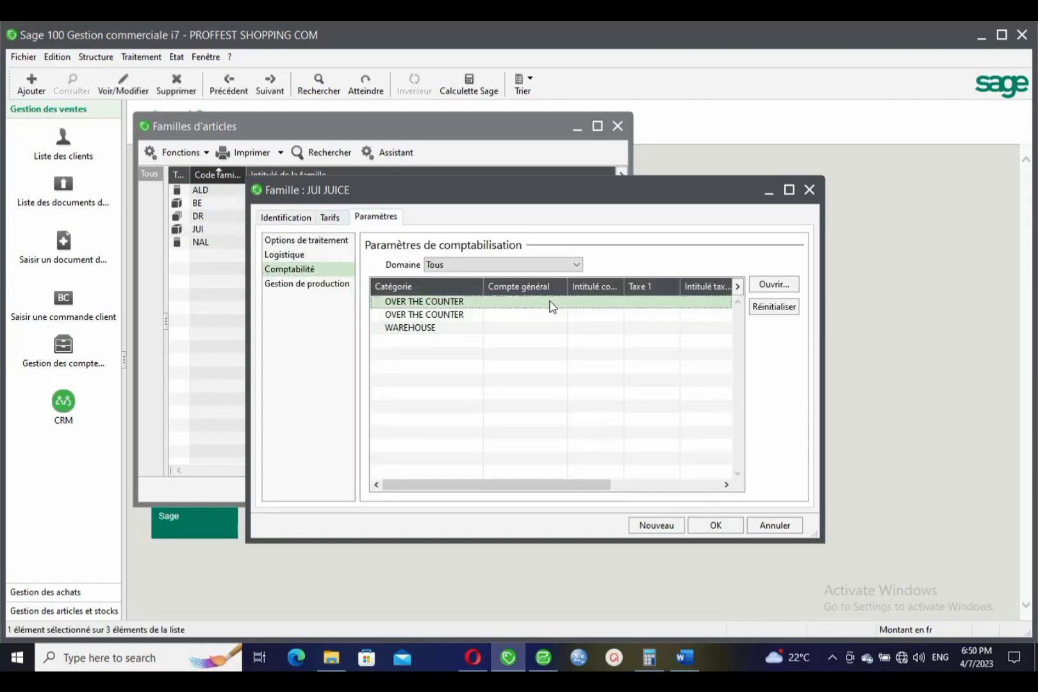
double_click(551, 305)
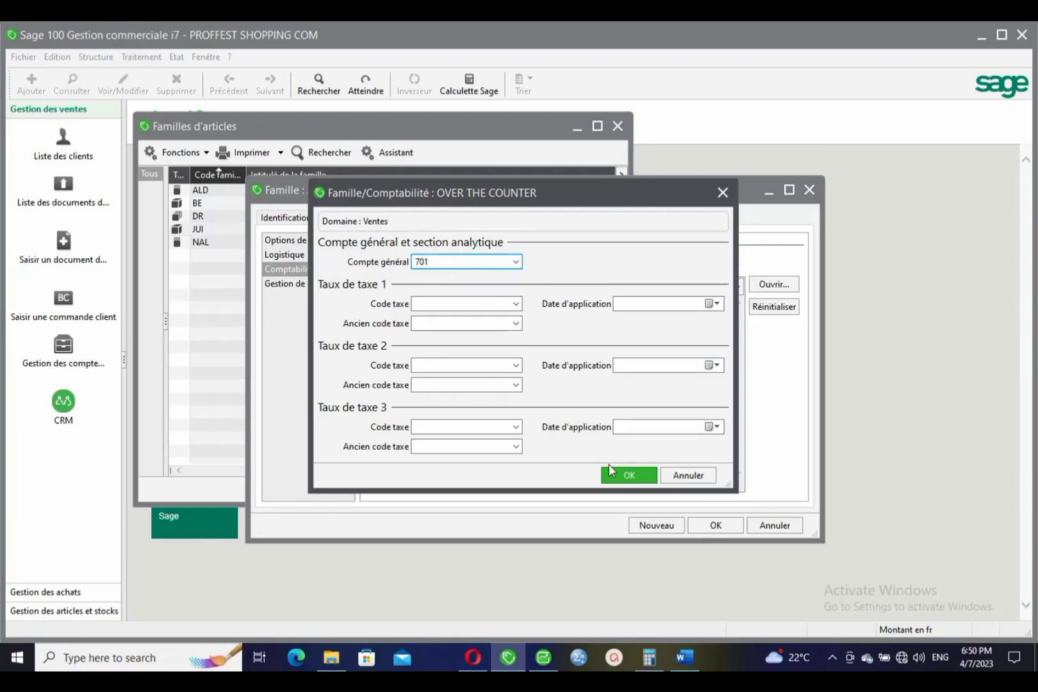
click(616, 479)
click(564, 385)
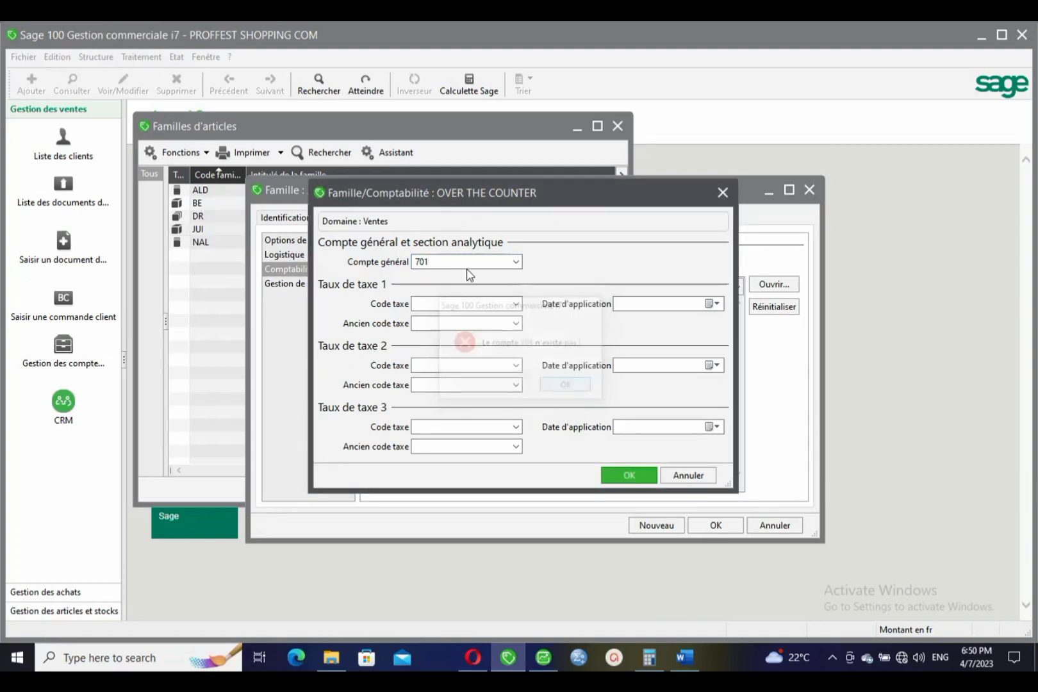
click(513, 264)
click(513, 263)
click(615, 474)
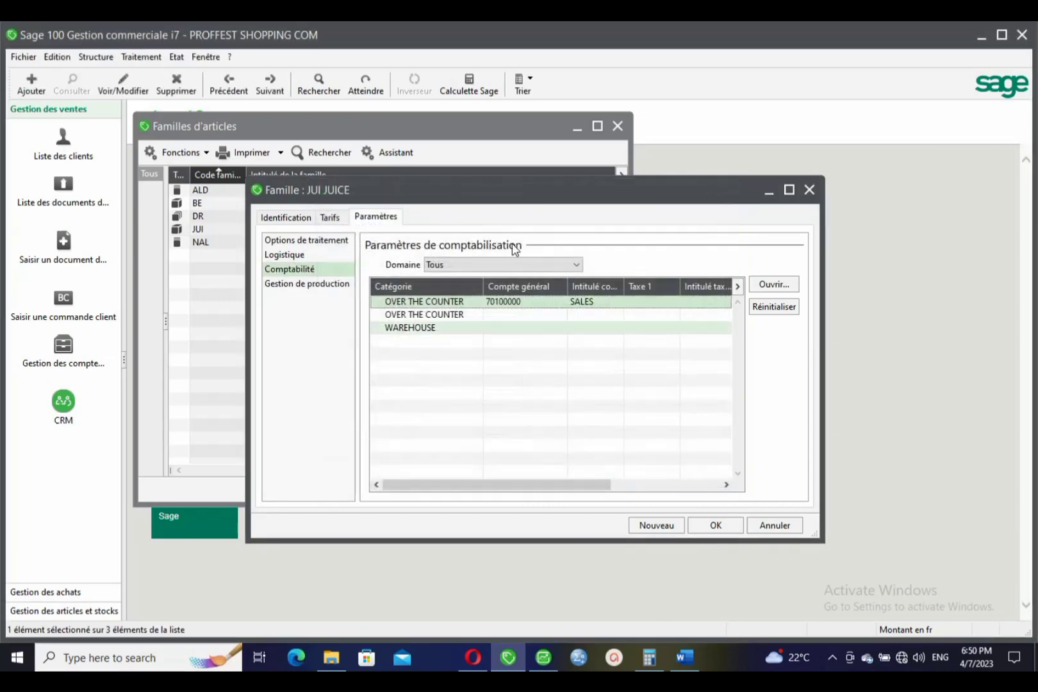
Step: Assign the purchase account 60100000 to the JUICE family's OVER THE COUNTER category in the Achats domain
click(517, 315)
double_click(517, 314)
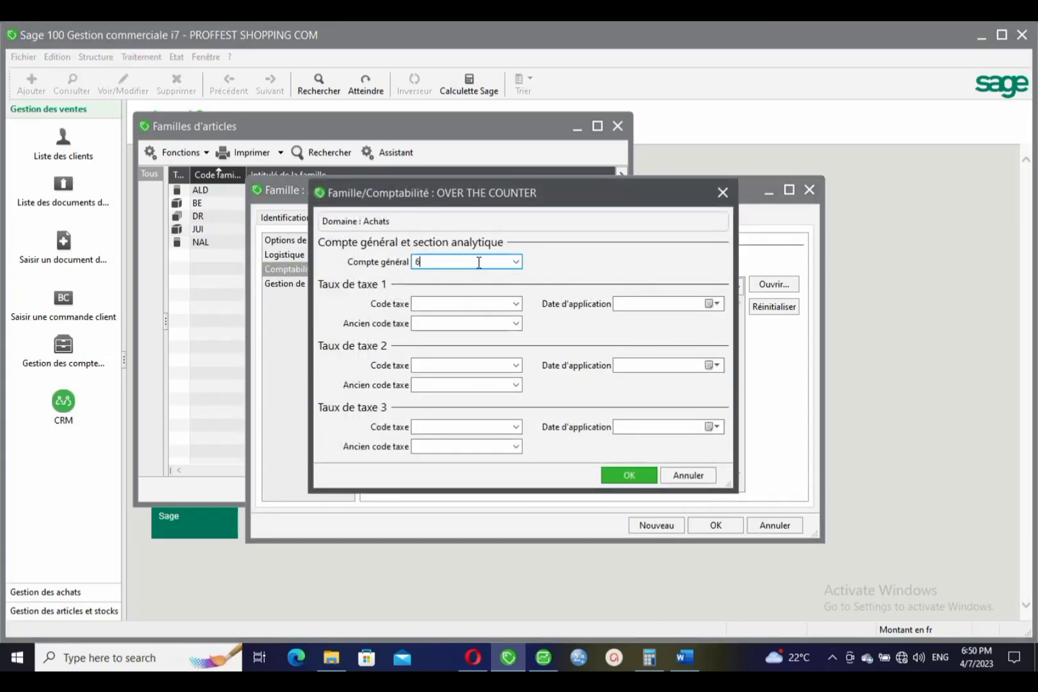
click(514, 262)
click(515, 263)
click(619, 483)
Step: Assign the general account 31110000 to the JUICE family's WAREHOUSE category and save the family
click(540, 331)
double_click(540, 331)
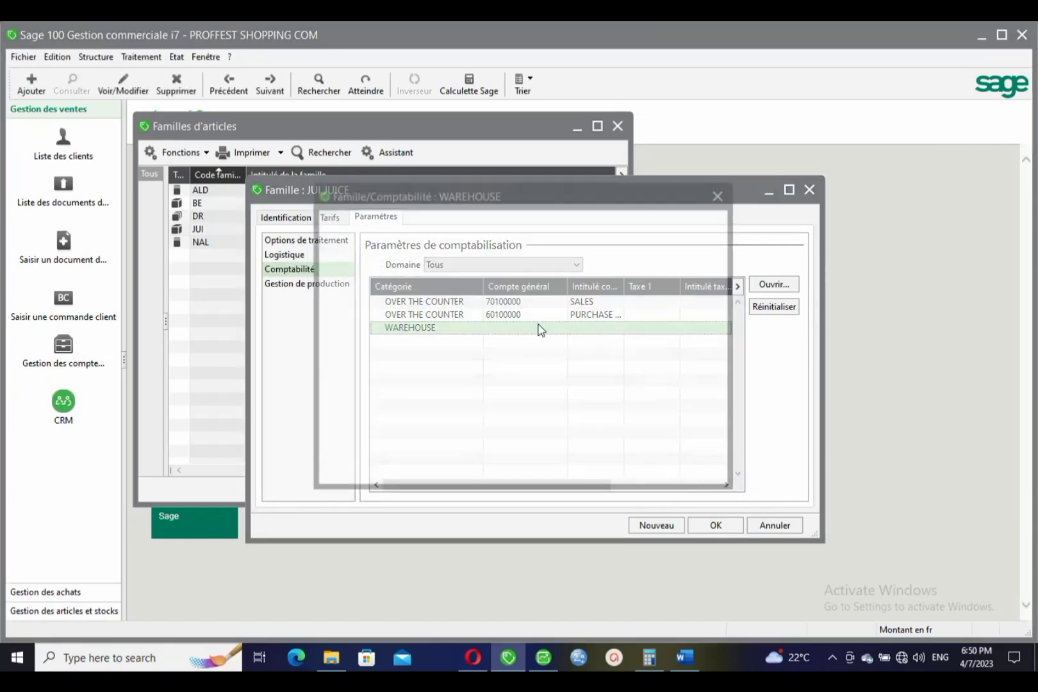
text(311)
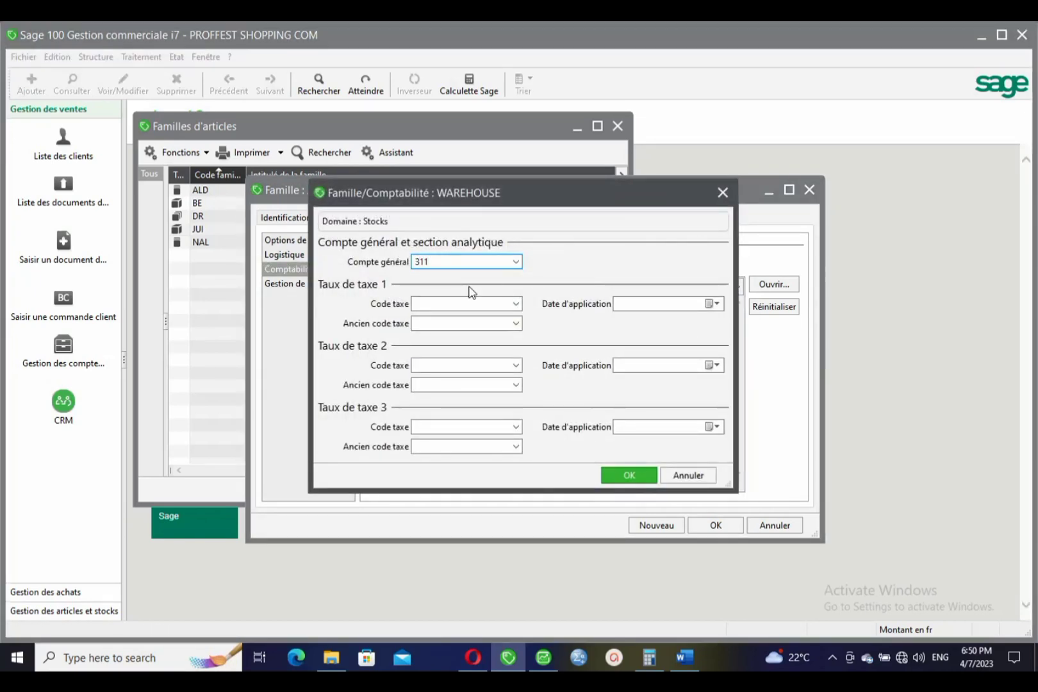
click(515, 264)
click(518, 264)
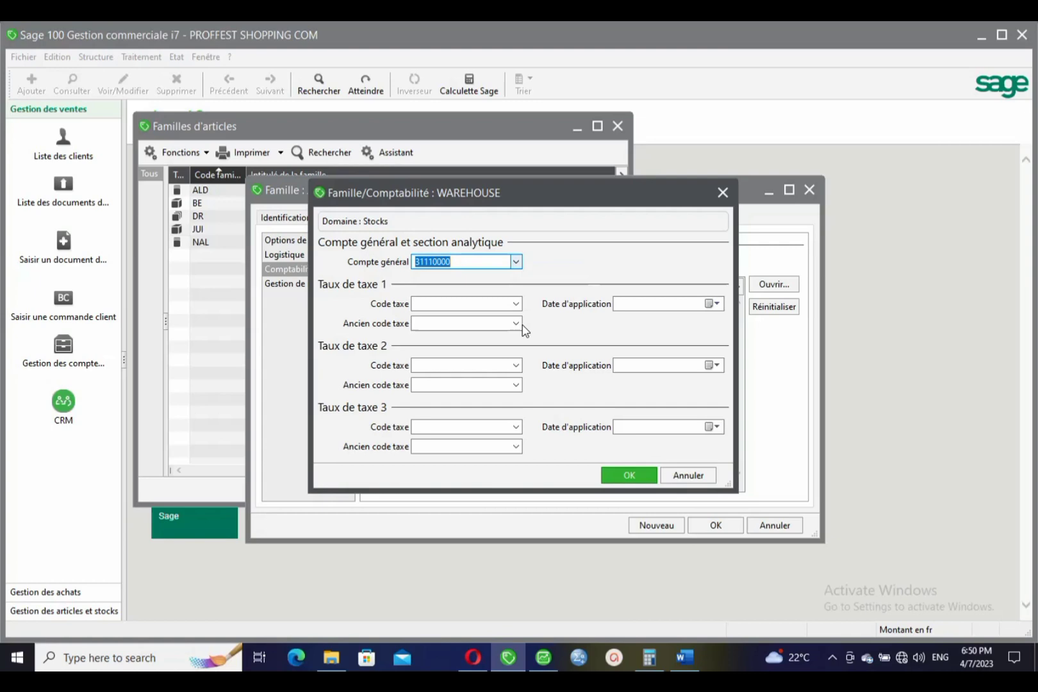
click(625, 474)
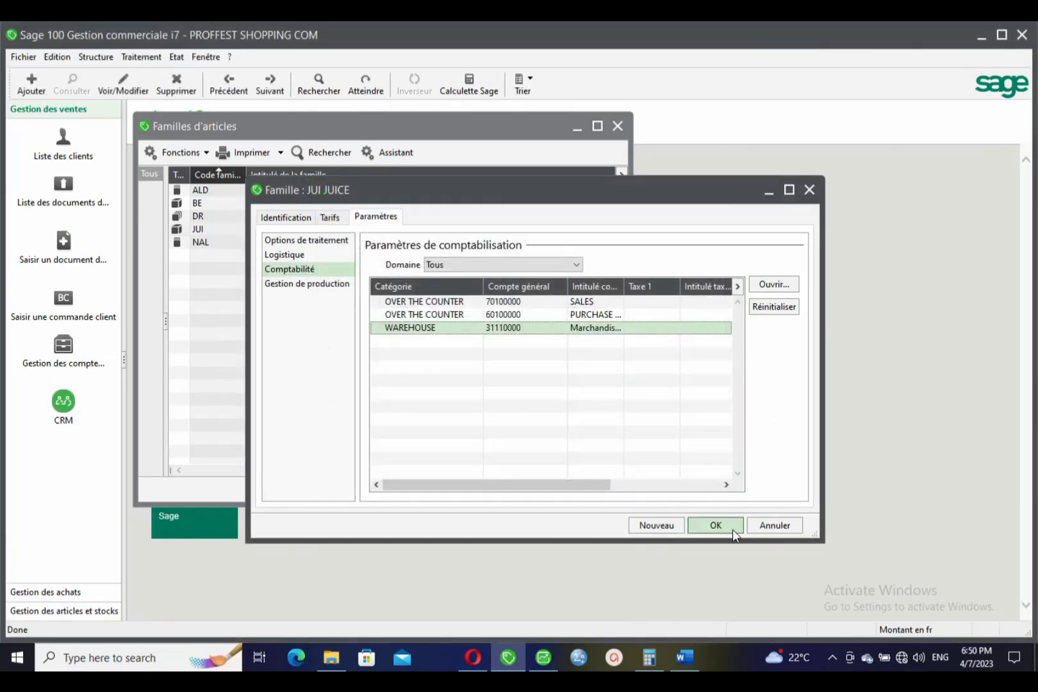
click(716, 525)
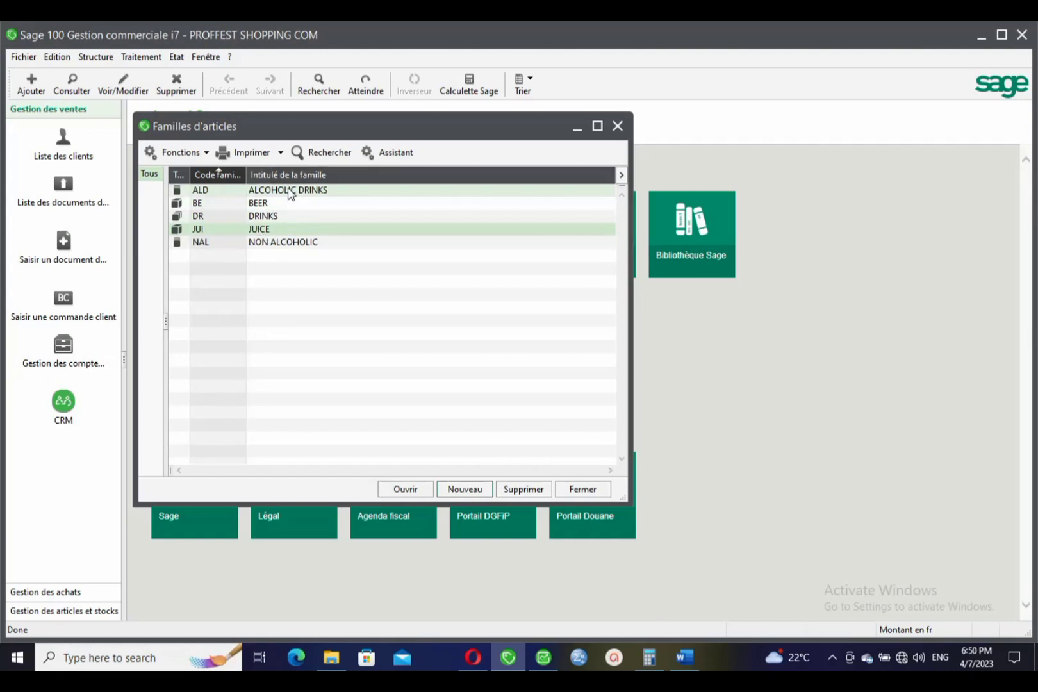
Step: Bring up the Articles list and start a new article with the reference EXP_65L
drag(403, 123, 509, 151)
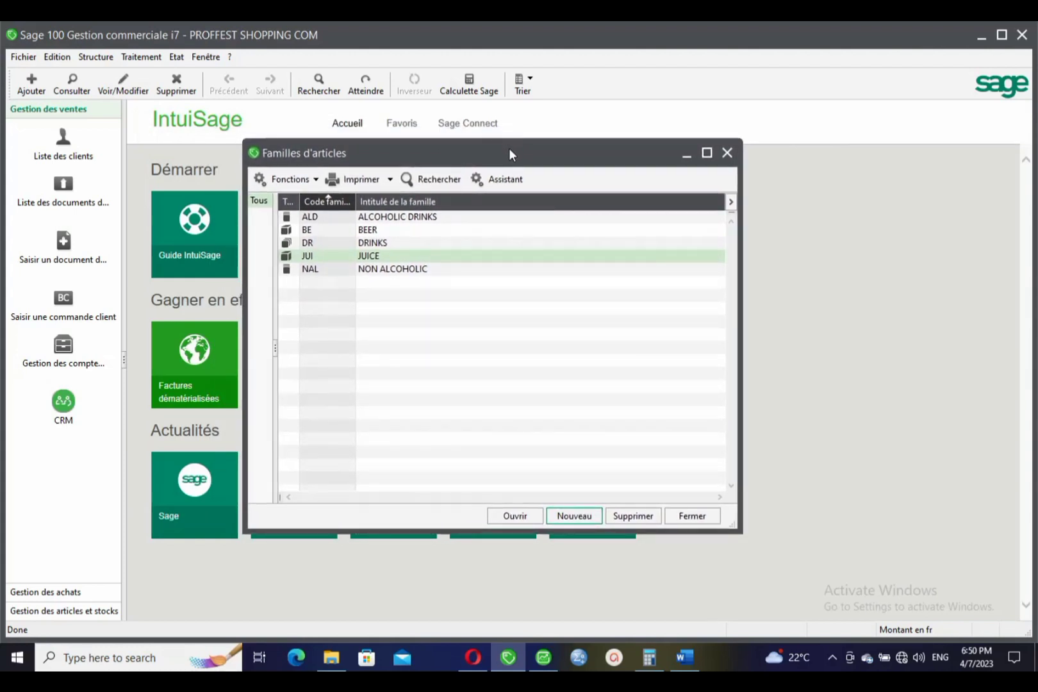
click(90, 58)
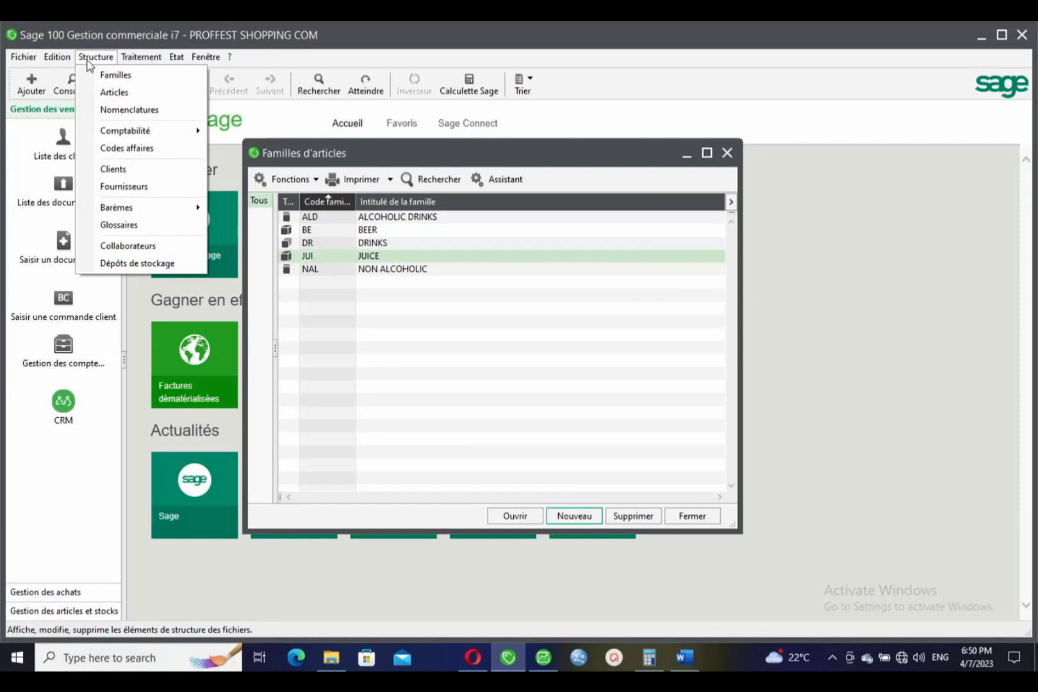
click(107, 95)
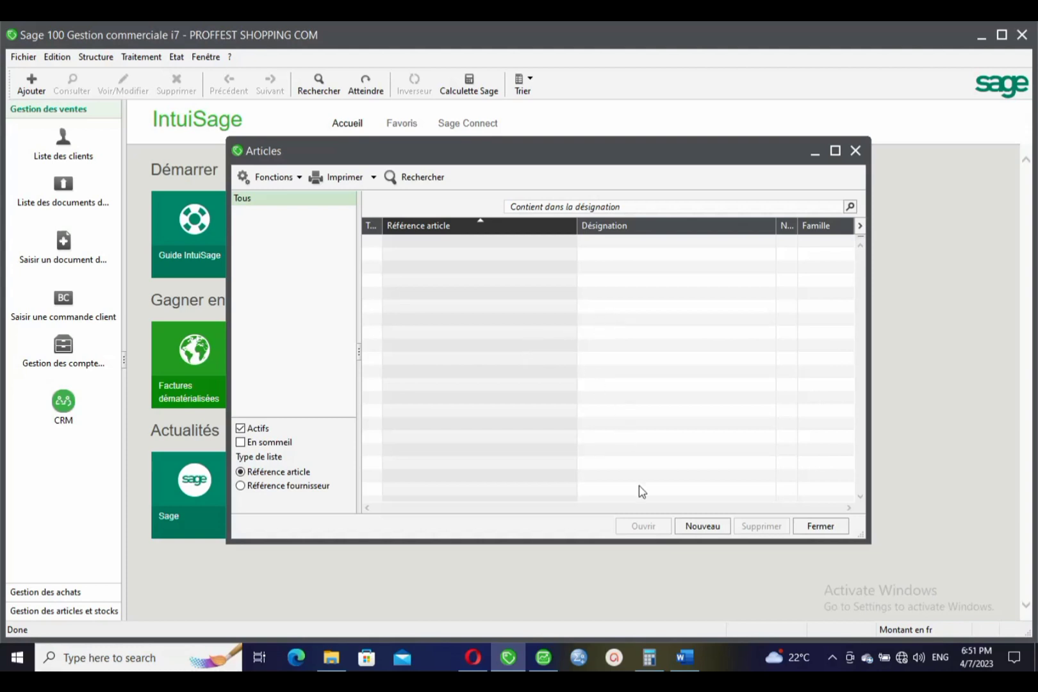
click(702, 526)
drag(389, 188, 417, 138)
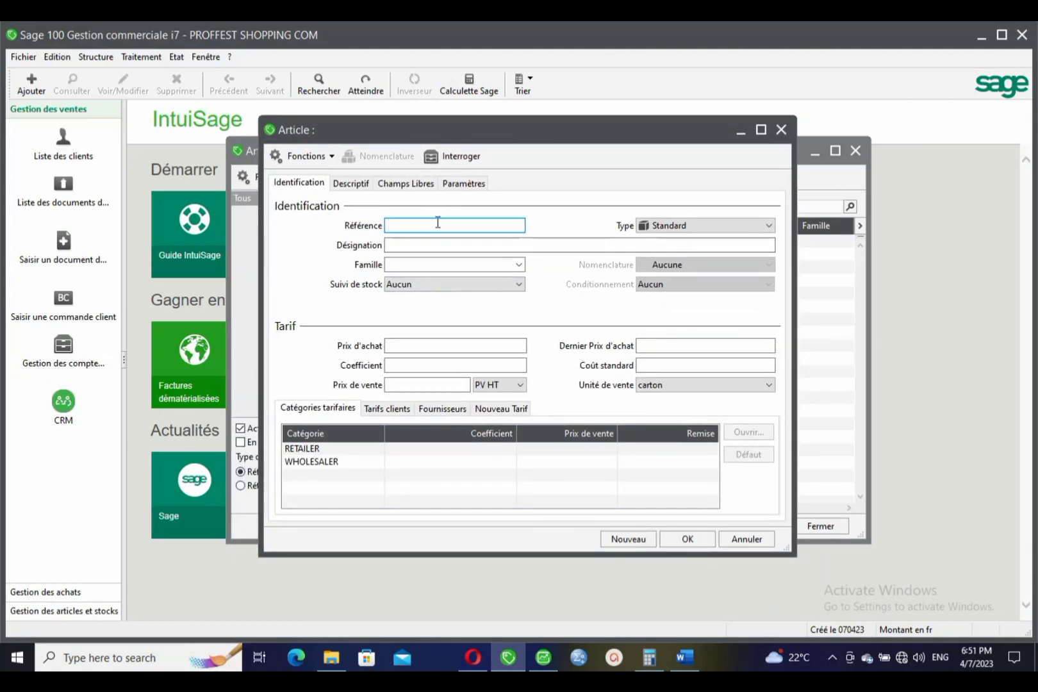
mouse_move(691, 649)
text(P_65L)
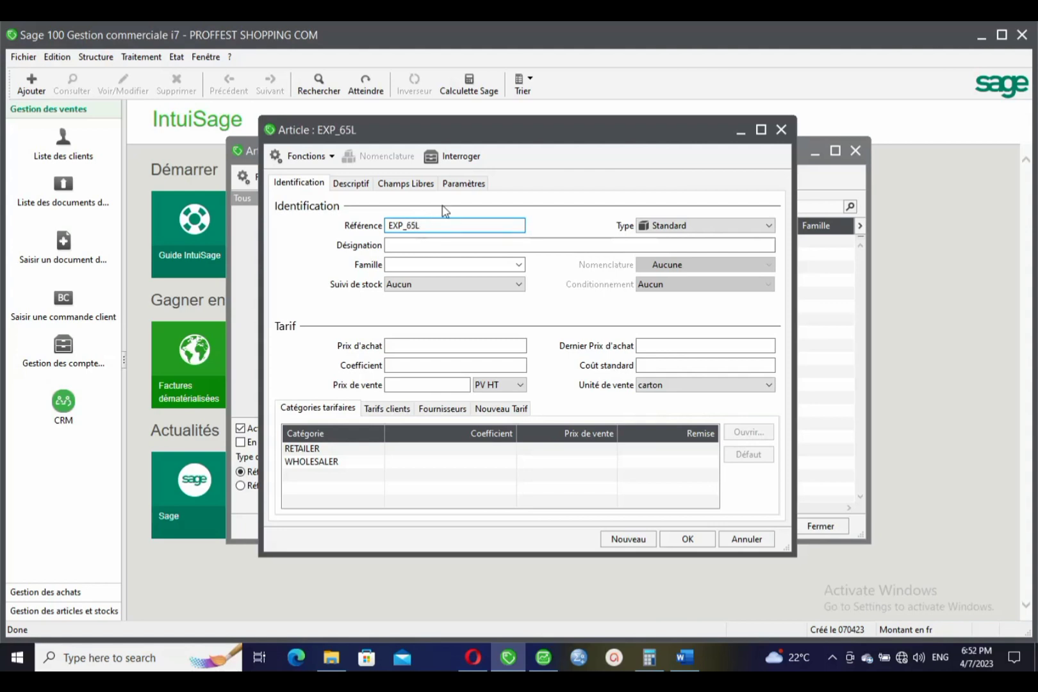
Step: Enter EXPORT 0.65L as the designation of the EXP_65L article
click(432, 244)
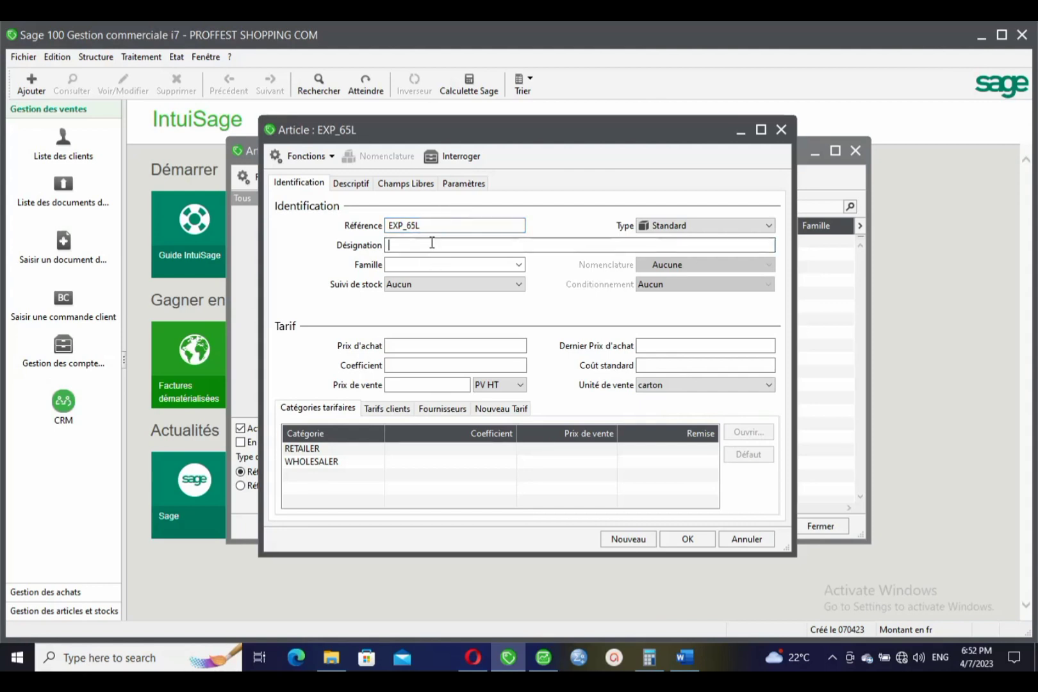
text(EXPORT)
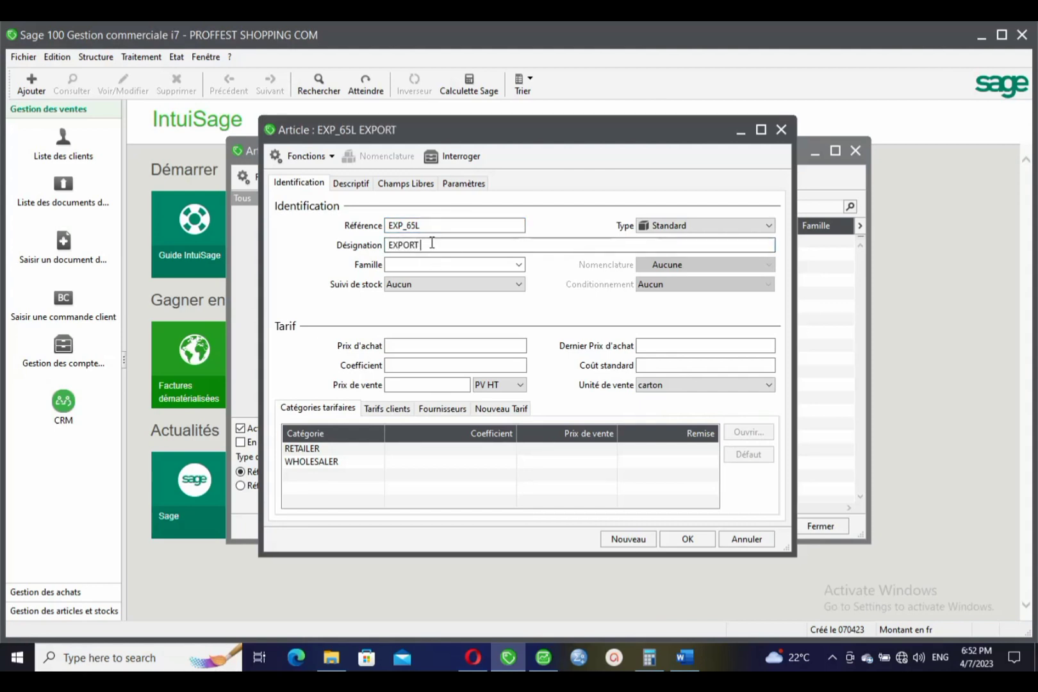
text( 33;)
key(BackSpace)
key(BackSpace)
text(0.65L)
key(Tab)
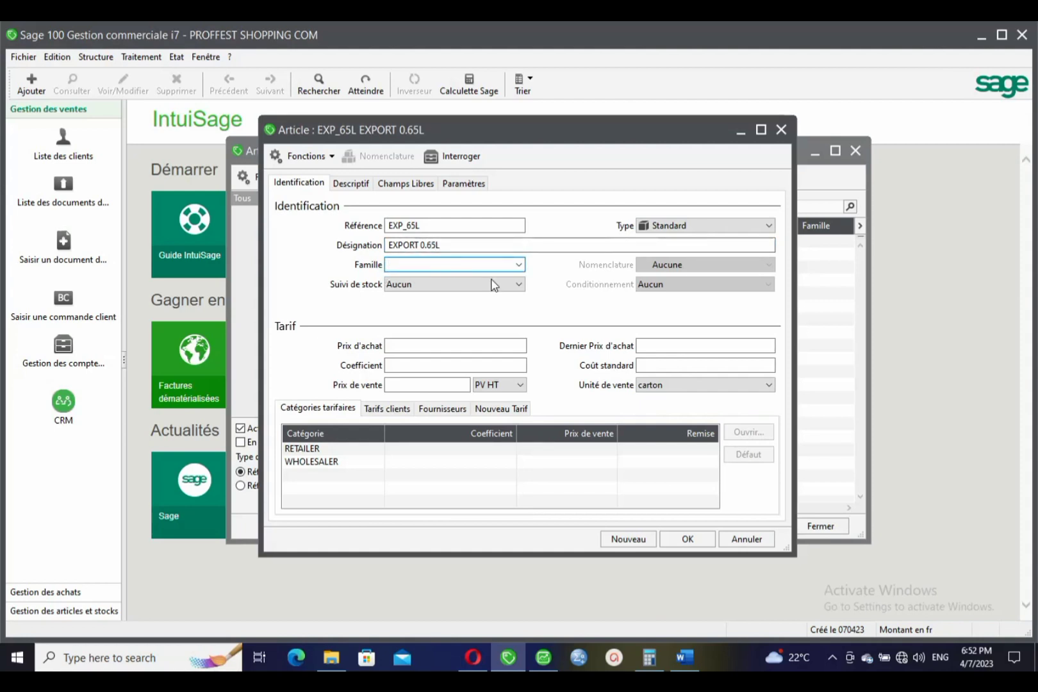
drag(443, 245, 376, 244)
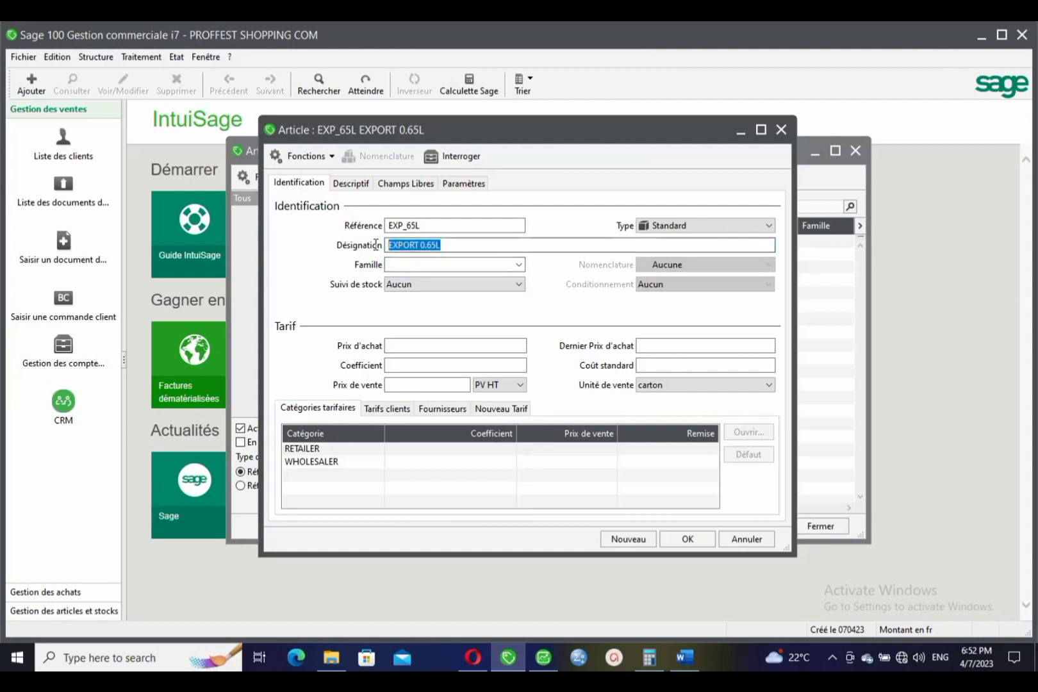
Step: Check the drinks classification diagram in Word, then assign the EXP_65L article to the BE BEER family in Sage
click(422, 244)
click(684, 657)
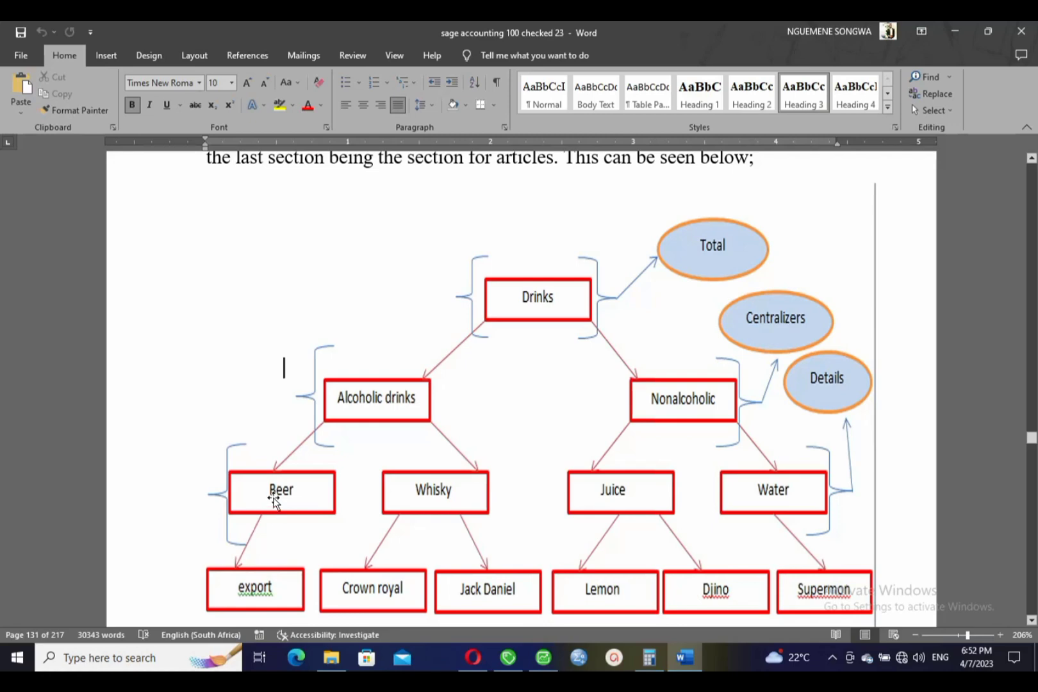
click(508, 657)
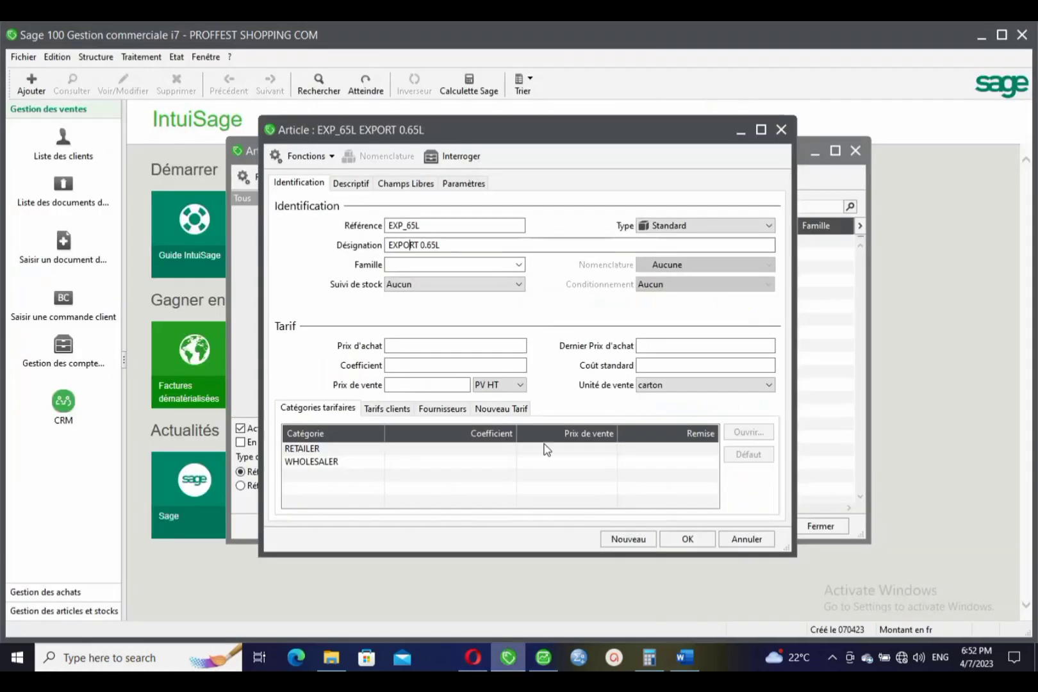
click(519, 265)
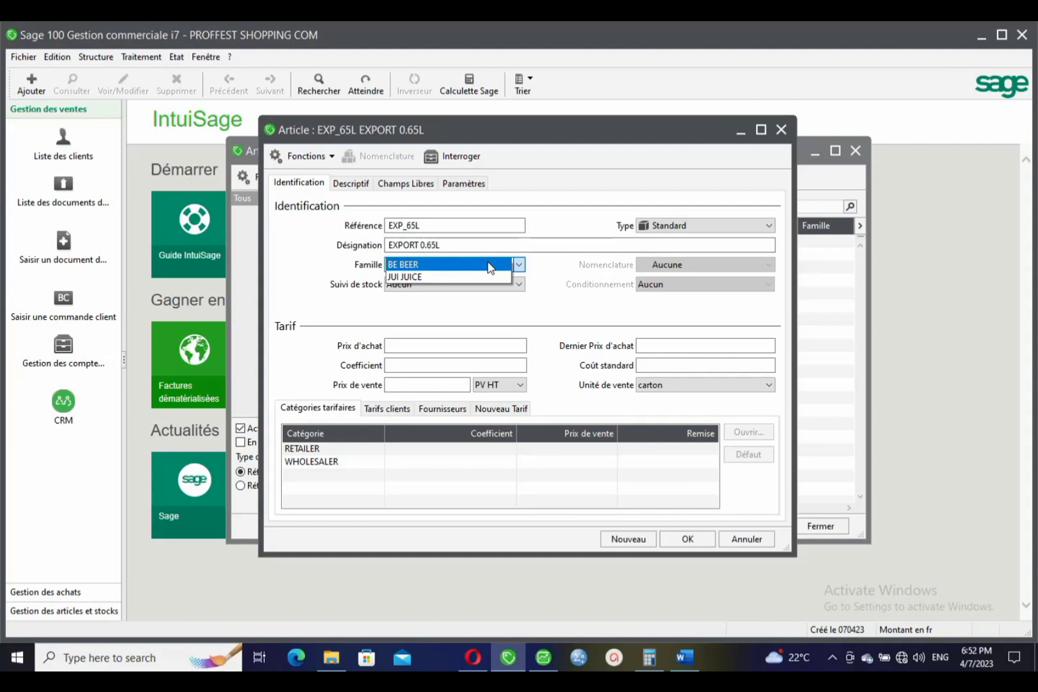
click(489, 265)
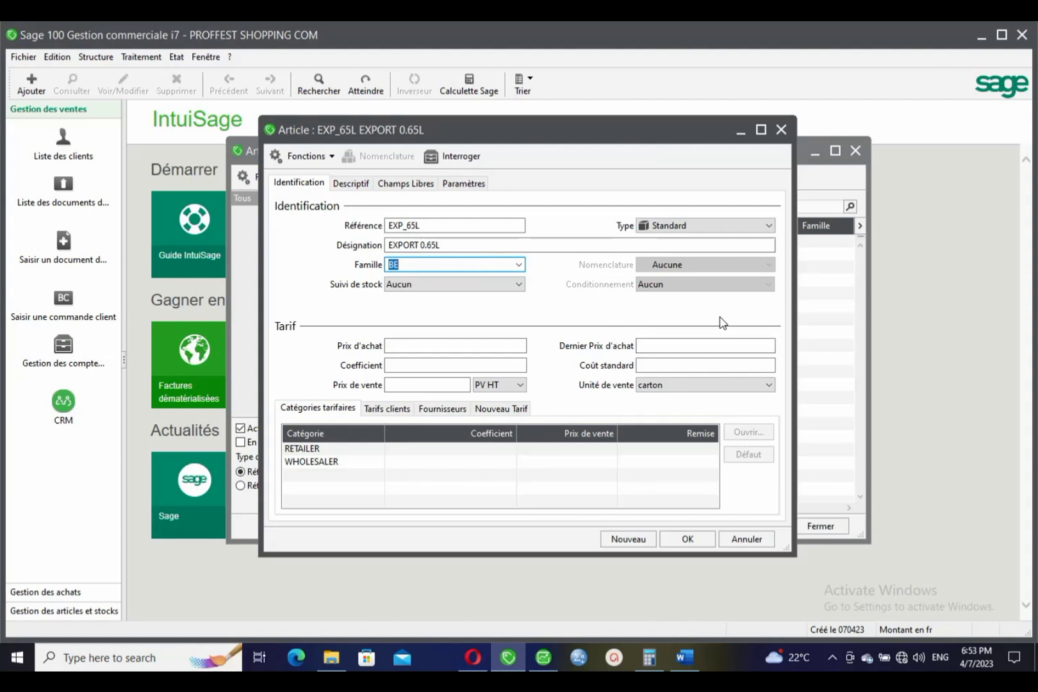
key(Tab)
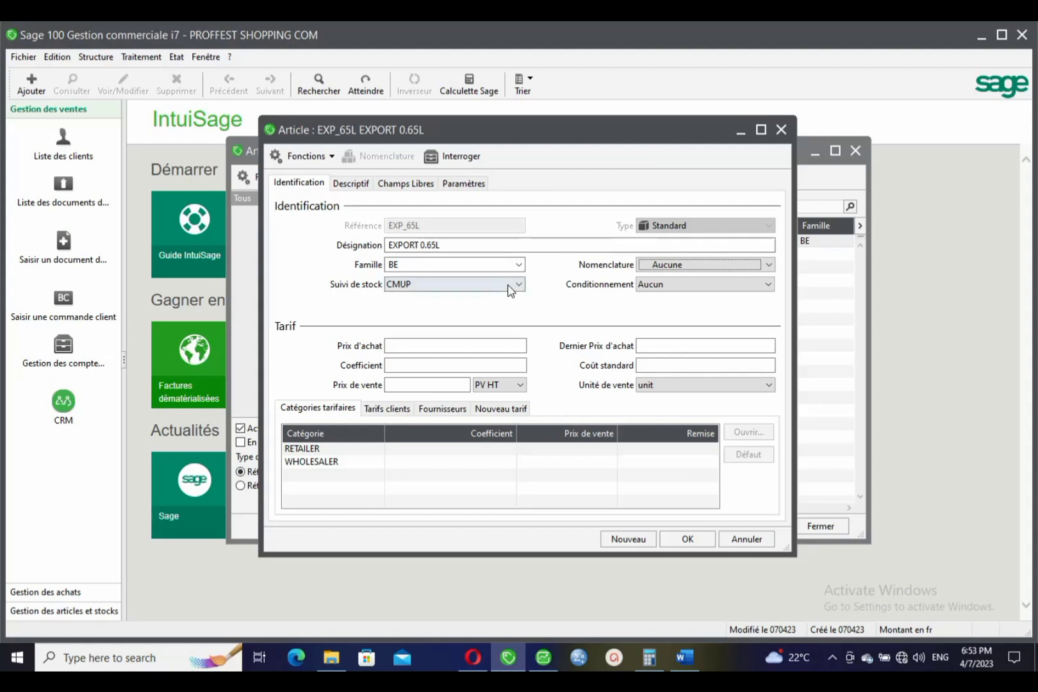
click(392, 265)
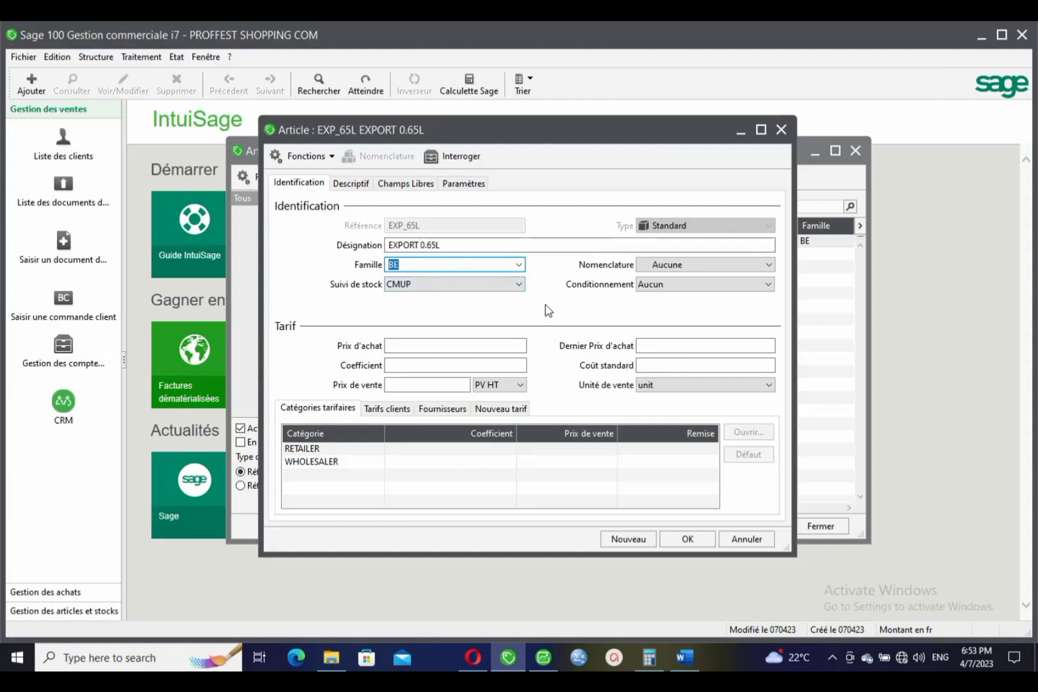
key(Tab)
key(Tab)
key(Tab)
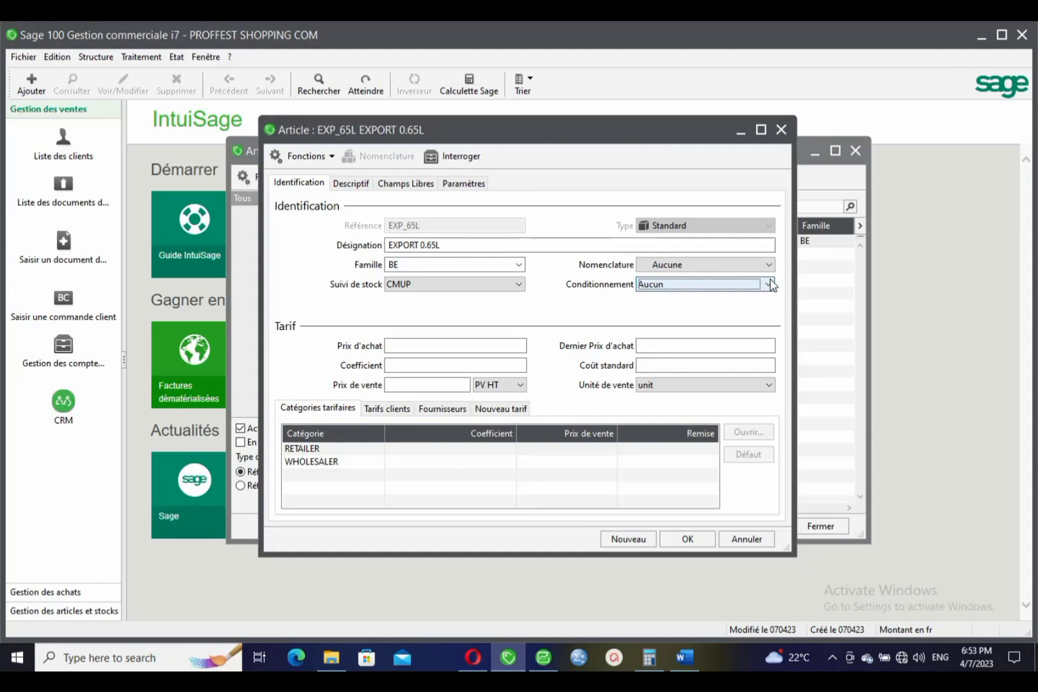
Step: Set the purchase price of the EXP_65L article to 500
click(448, 347)
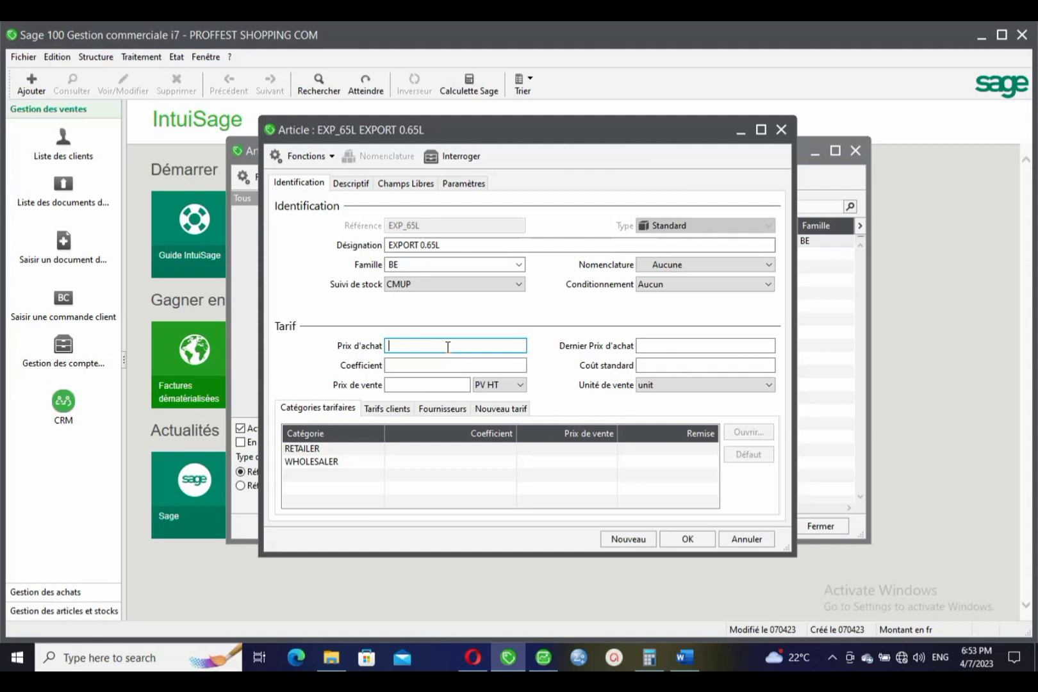
text(500)
key(Tab)
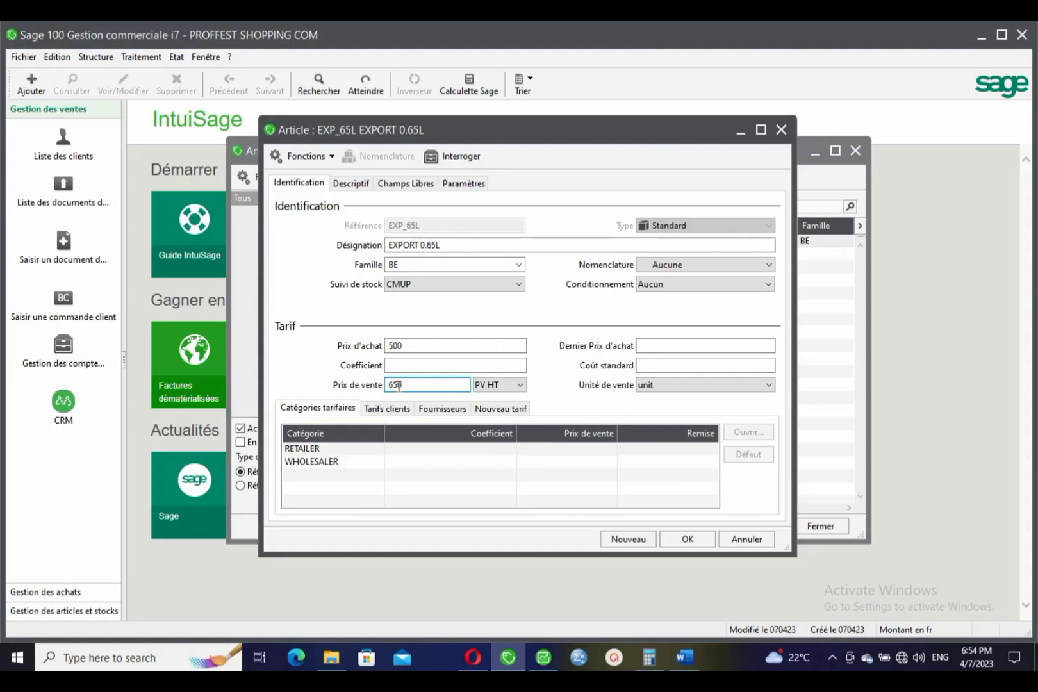
click(408, 365)
drag(406, 346, 387, 344)
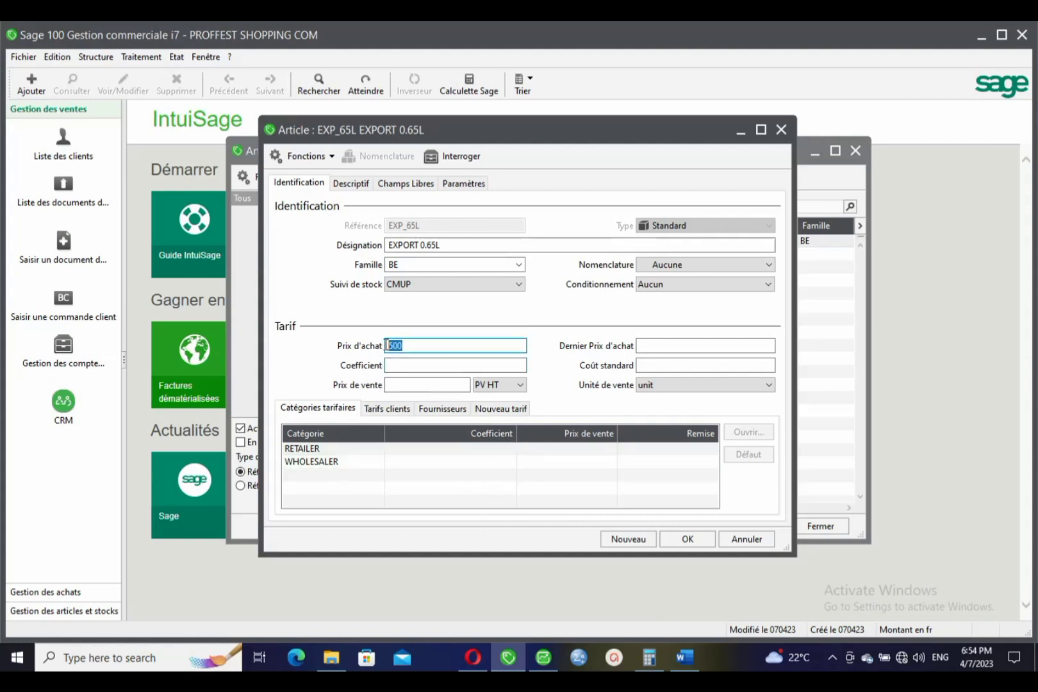
click(398, 385)
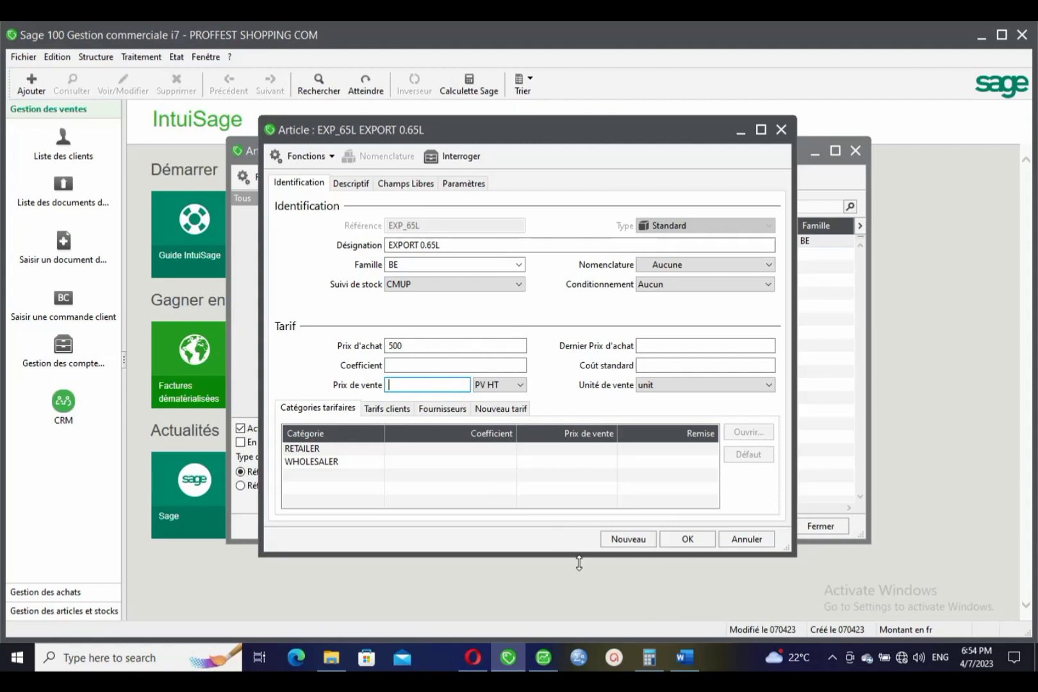
drag(433, 345, 388, 344)
click(396, 346)
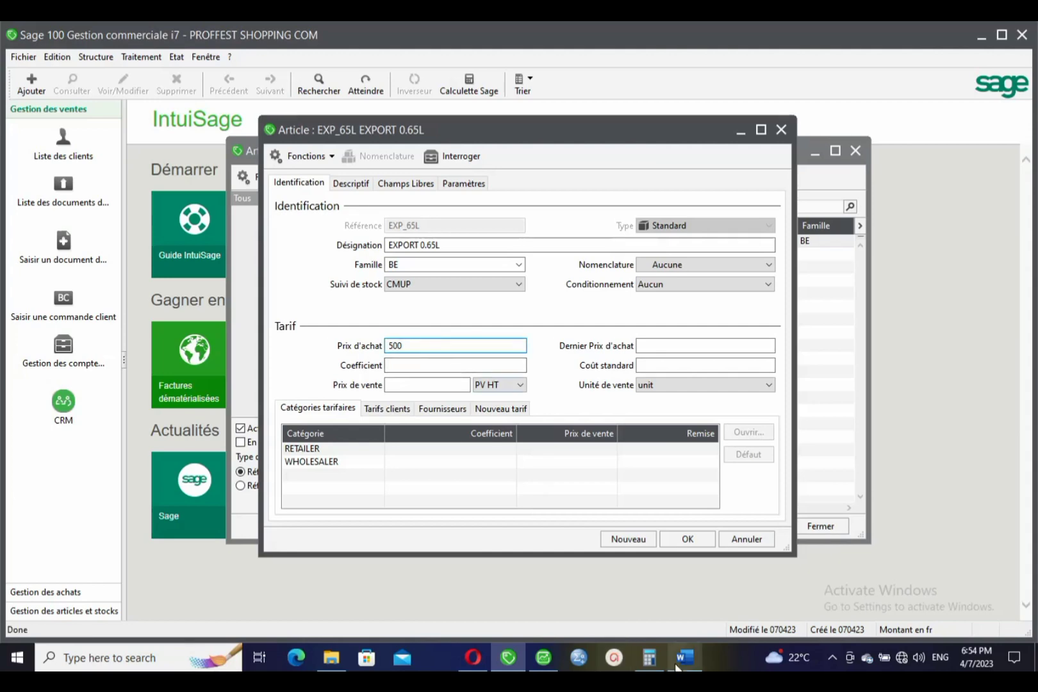
Step: Switch to Calculator and multiply the purchase price of 500 by the coefficient 1.25
mouse_move(660, 660)
click(643, 608)
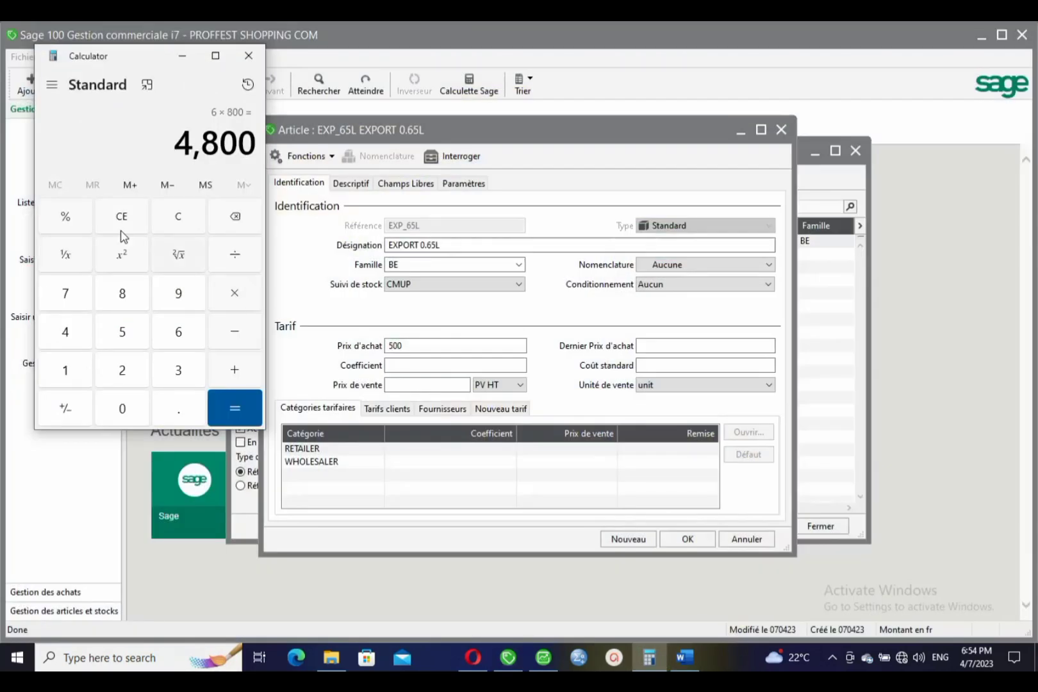
click(88, 209)
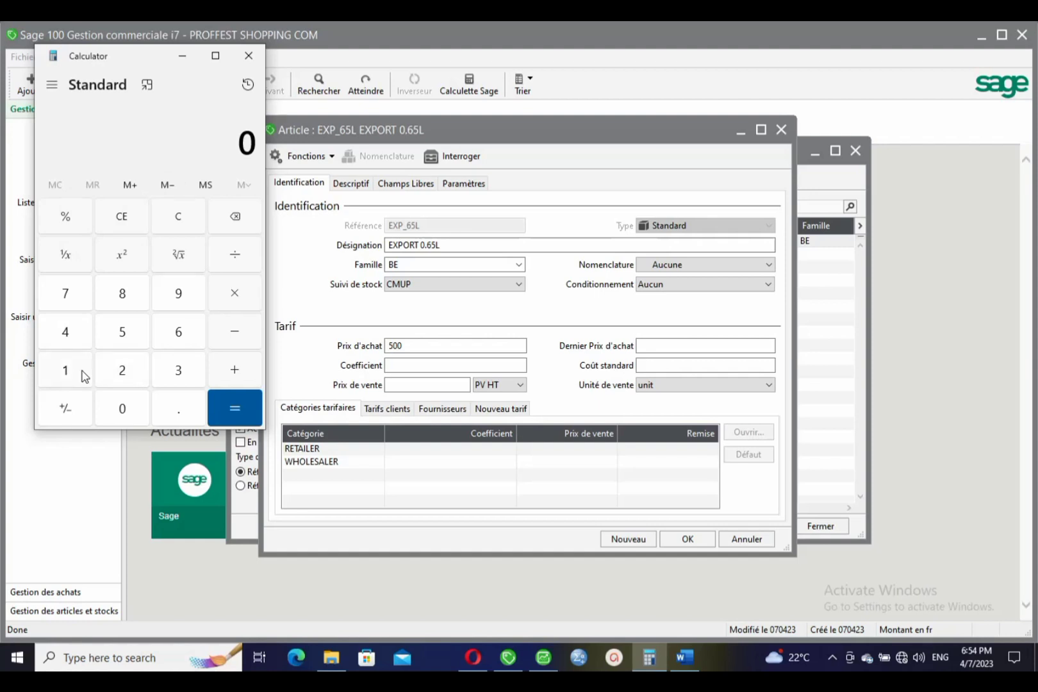
click(123, 333)
double_click(122, 410)
click(234, 293)
click(64, 370)
click(173, 409)
click(136, 377)
click(121, 334)
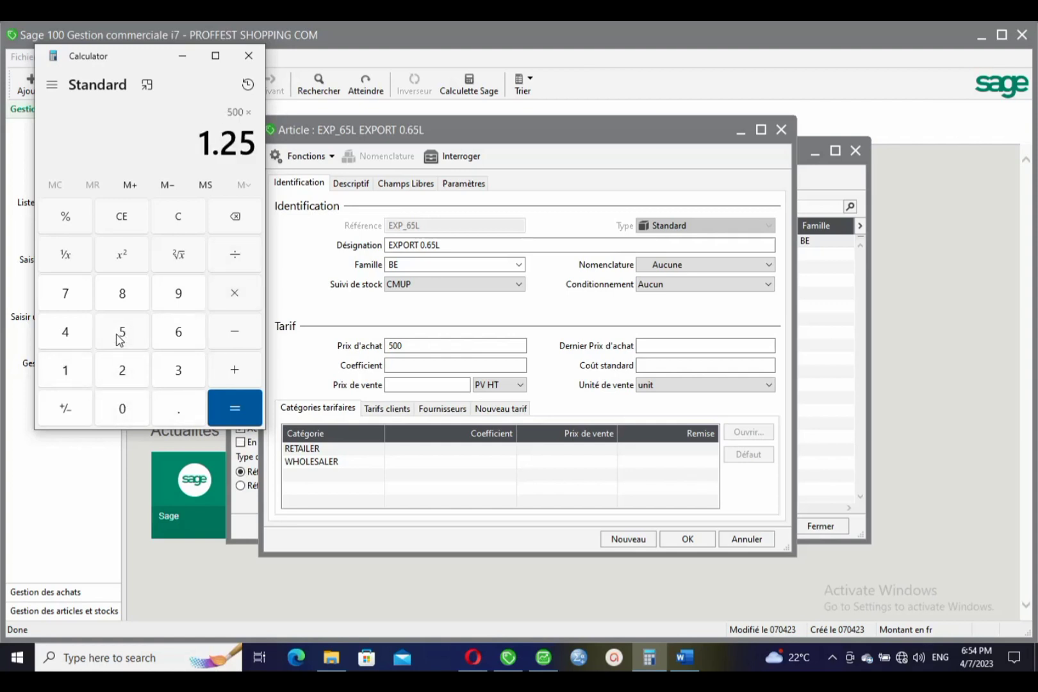
click(234, 423)
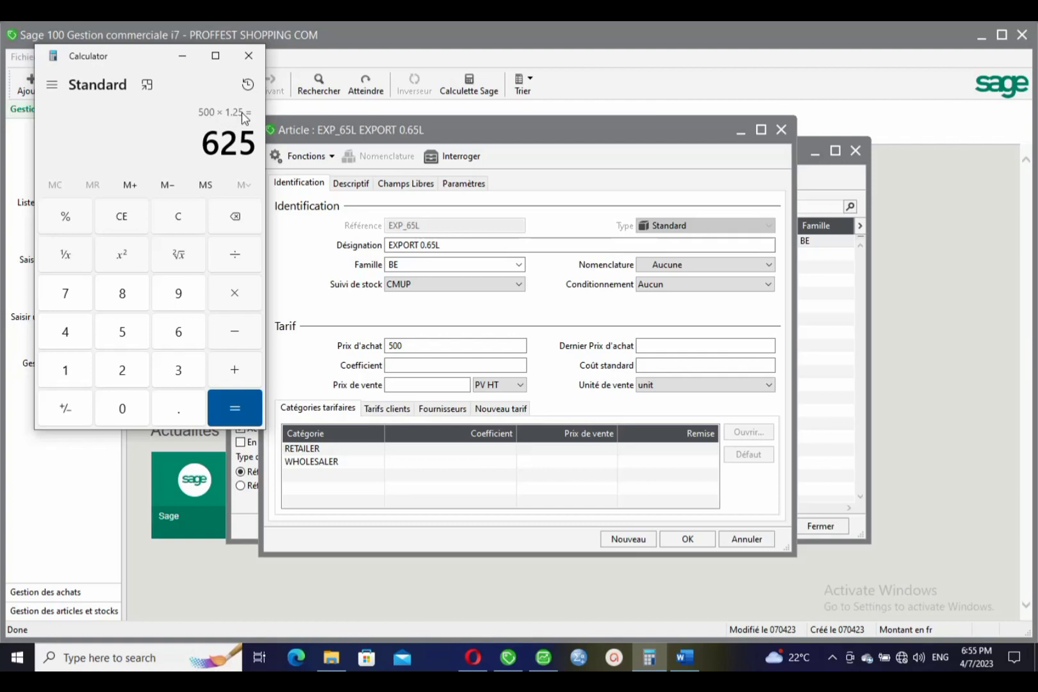
Step: Return to the EXP_65L article in Sage and set its coefficient to 1.25
click(442, 368)
text(1.)
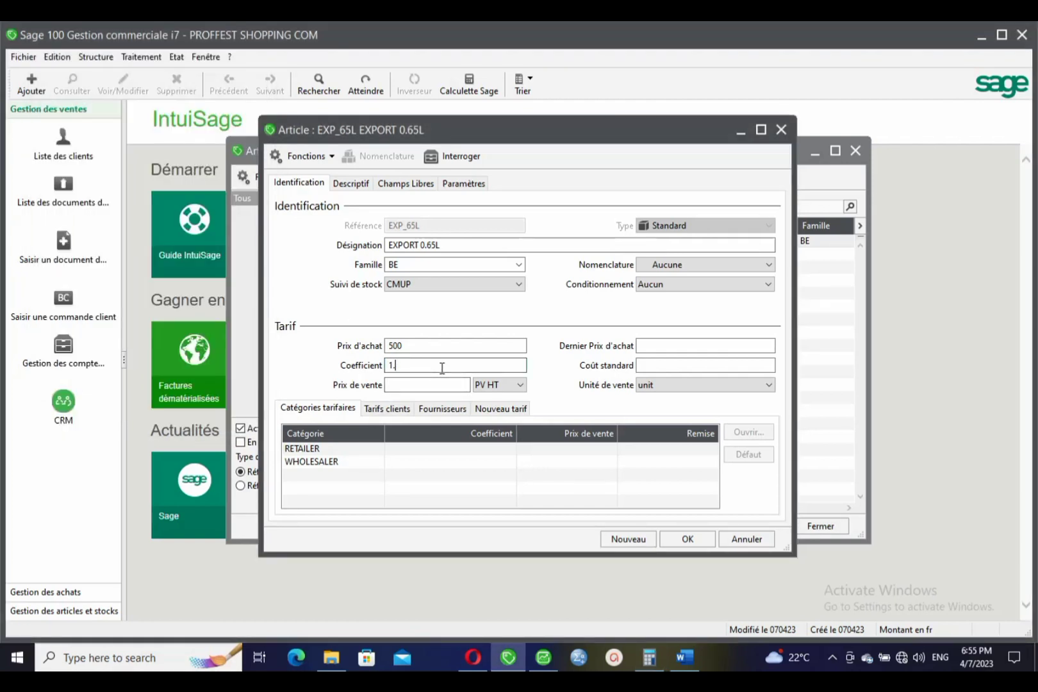
text(25)
key(Tab)
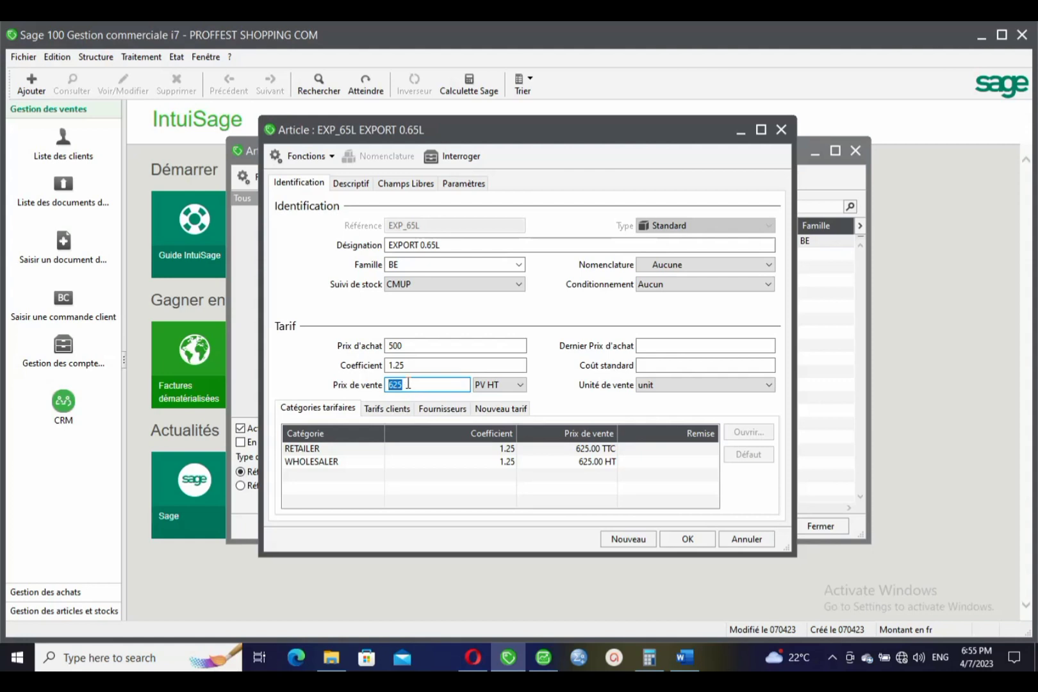
Step: Clear the coefficient of the EXP_65L article and set its selling price to 650
drag(412, 366, 377, 377)
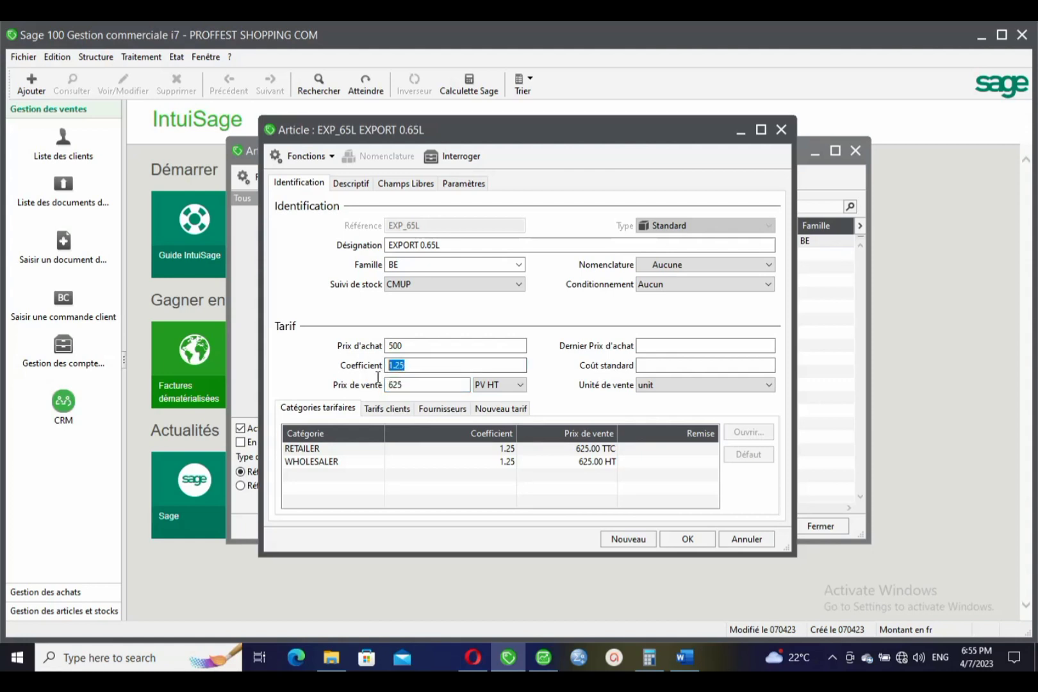
key(BackSpace)
key(Tab)
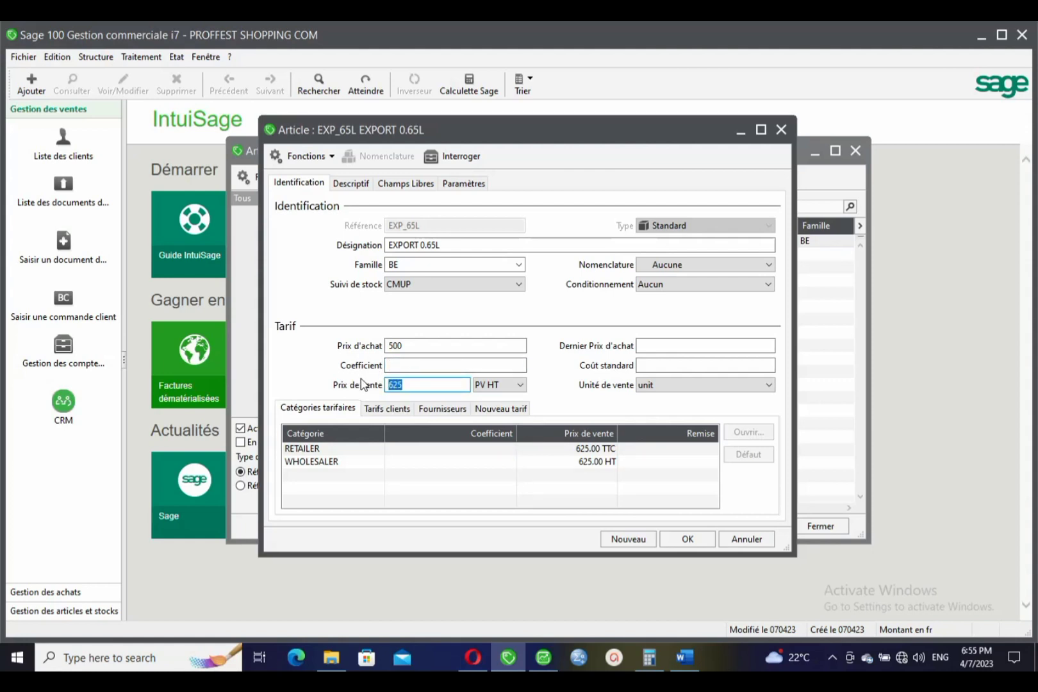
text(650)
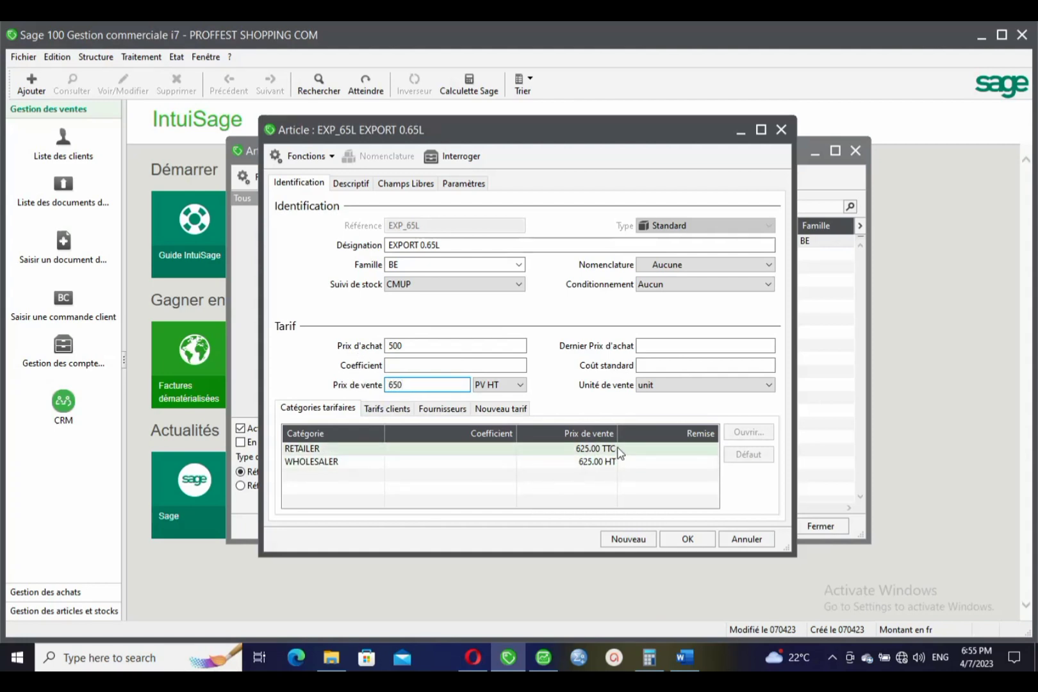
key(Tab)
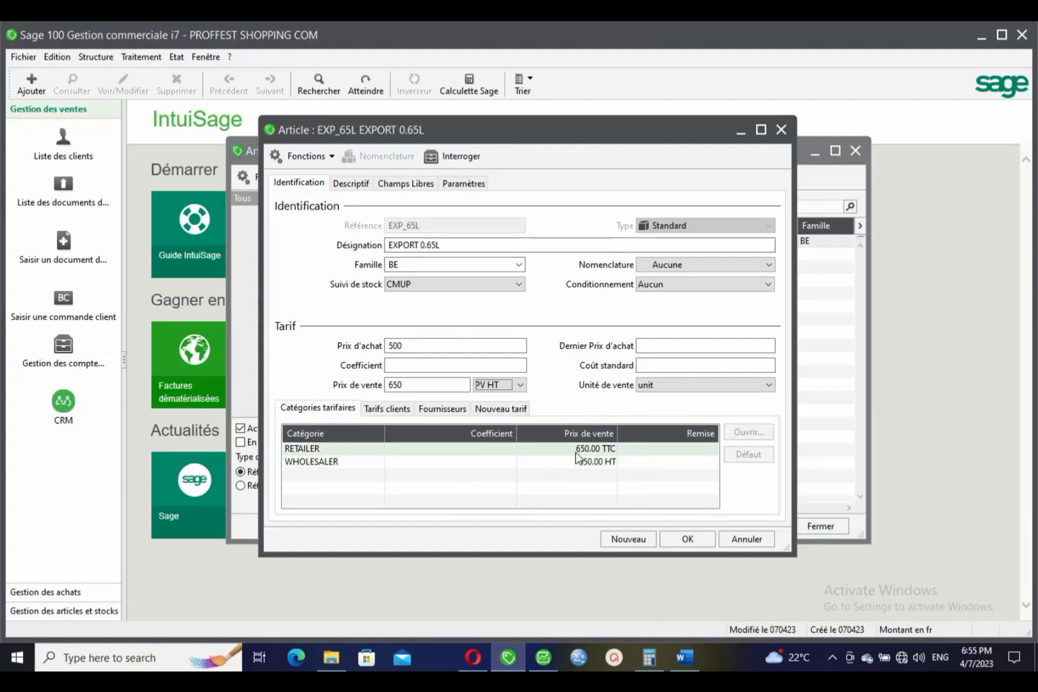
Step: Set the WHOLESALER price category's selling price to 610 HT and save the EXP_65L article
double_click(533, 463)
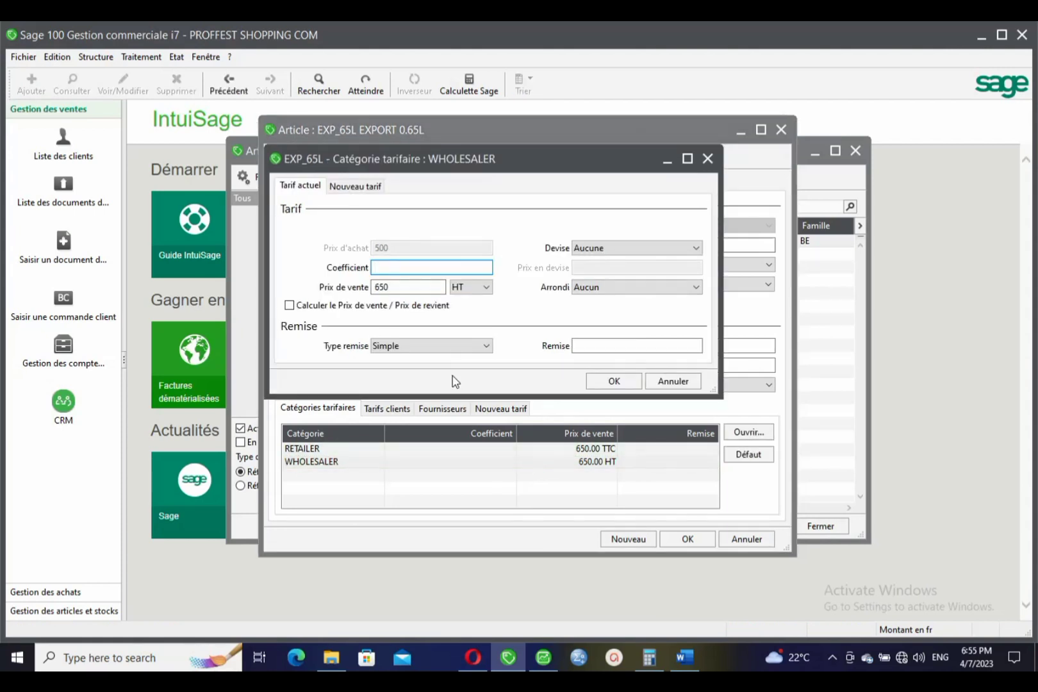
click(393, 287)
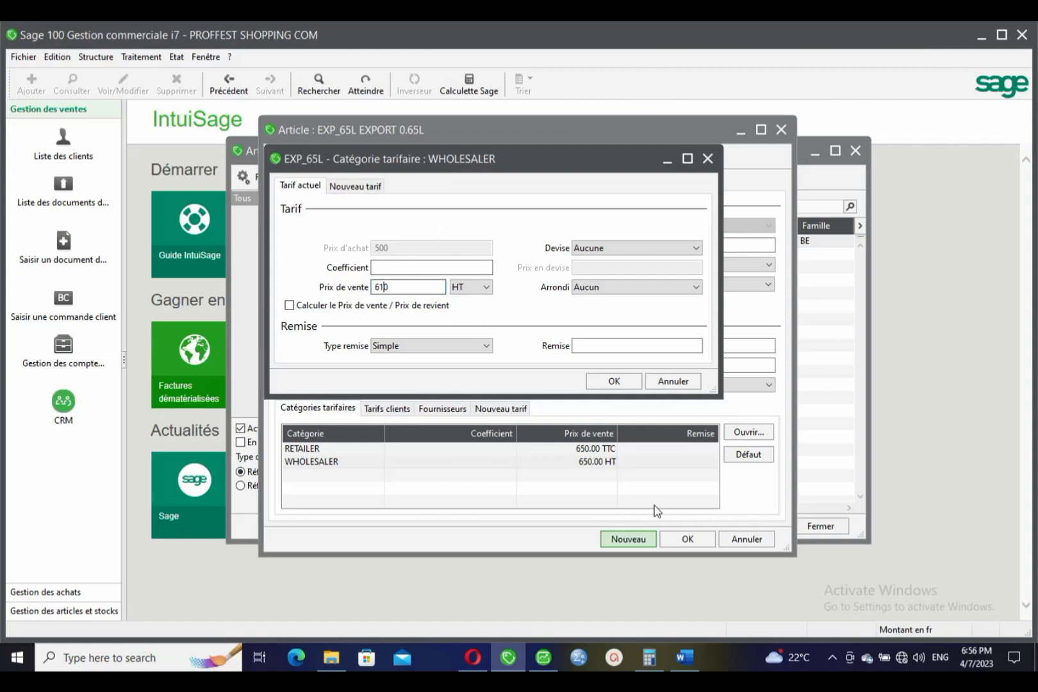
click(631, 382)
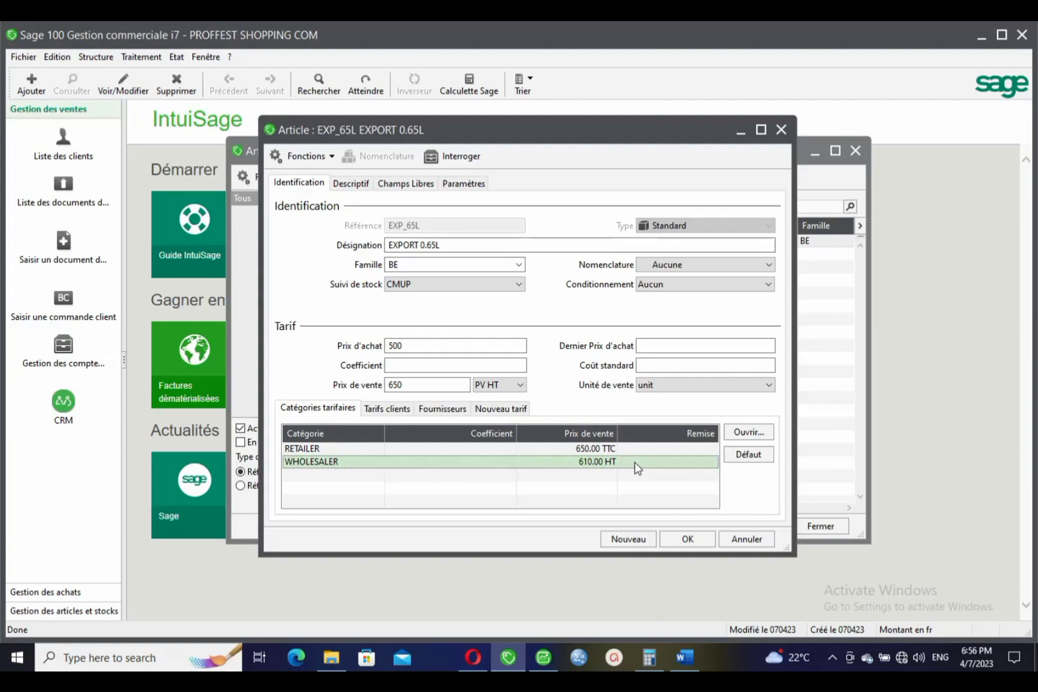
drag(419, 137, 443, 148)
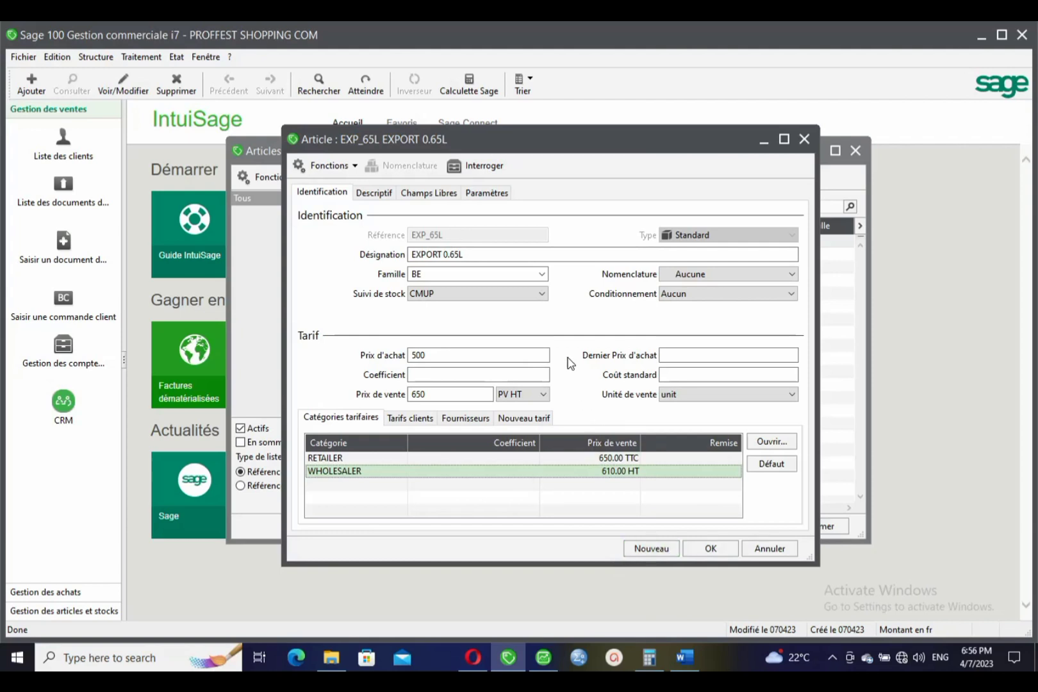
click(702, 545)
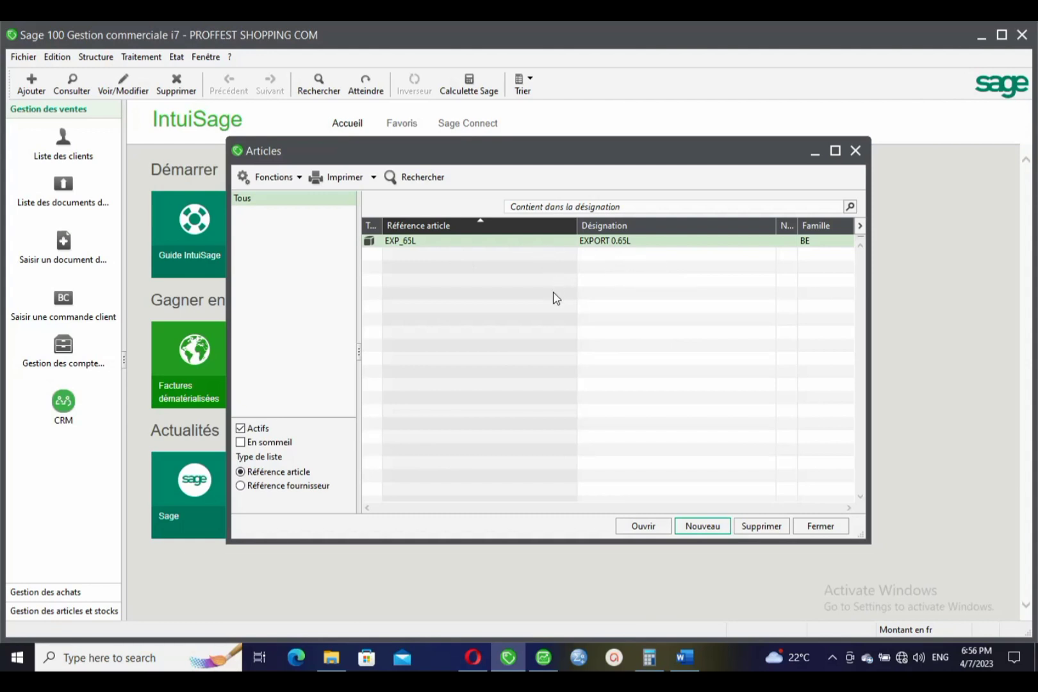
Step: Bring up the Clients list and maximize its window
click(101, 61)
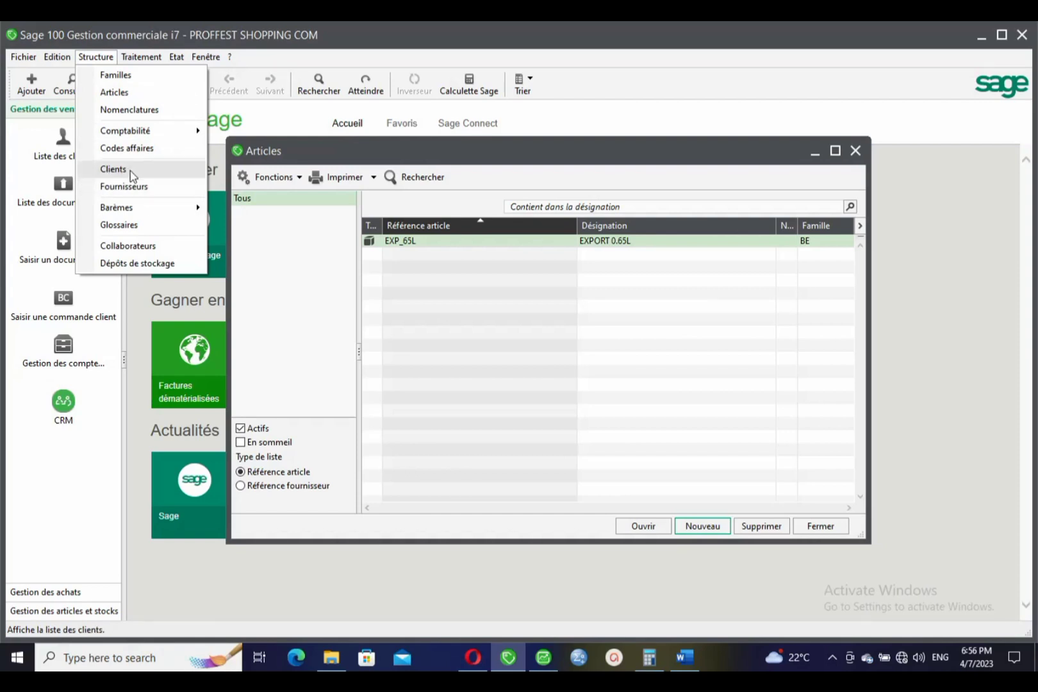
click(114, 169)
drag(435, 172, 505, 170)
click(654, 177)
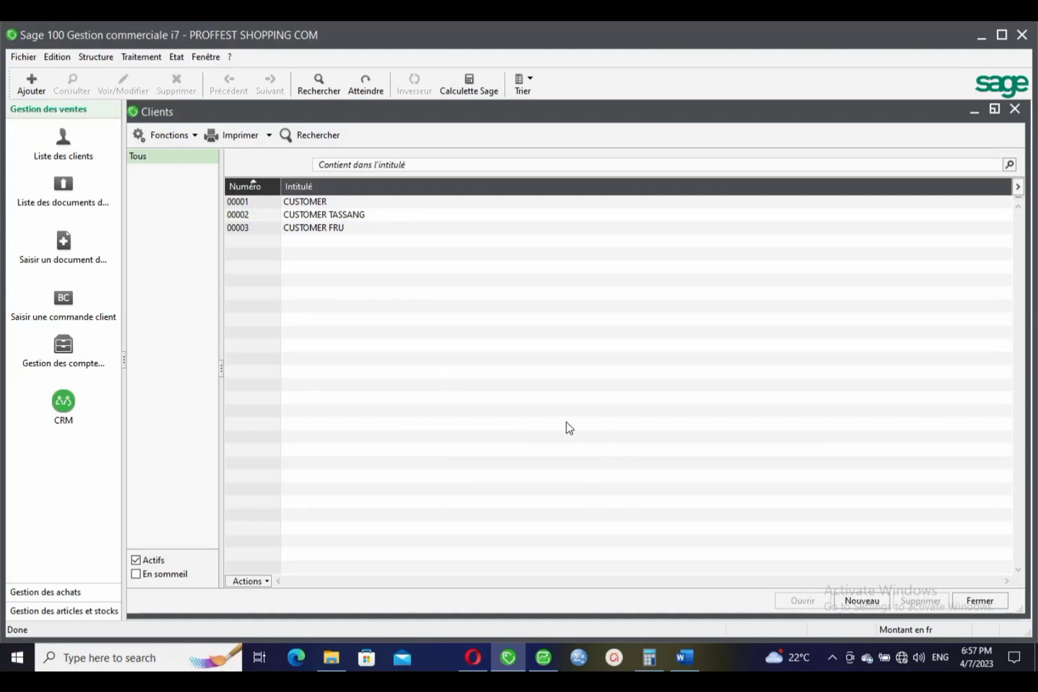
click(109, 59)
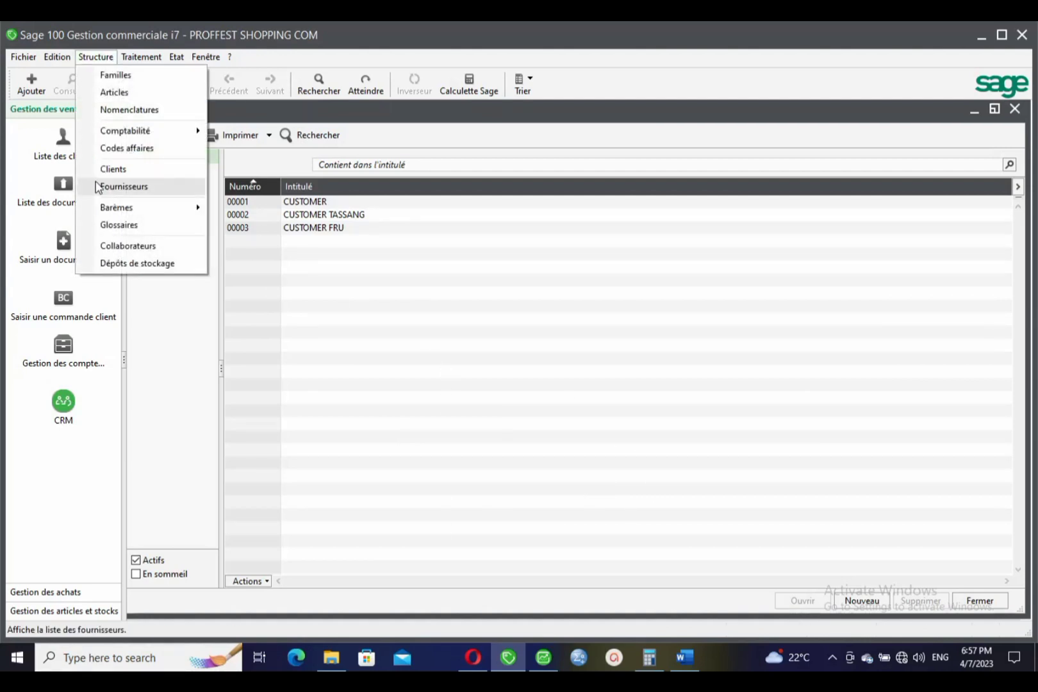
click(401, 311)
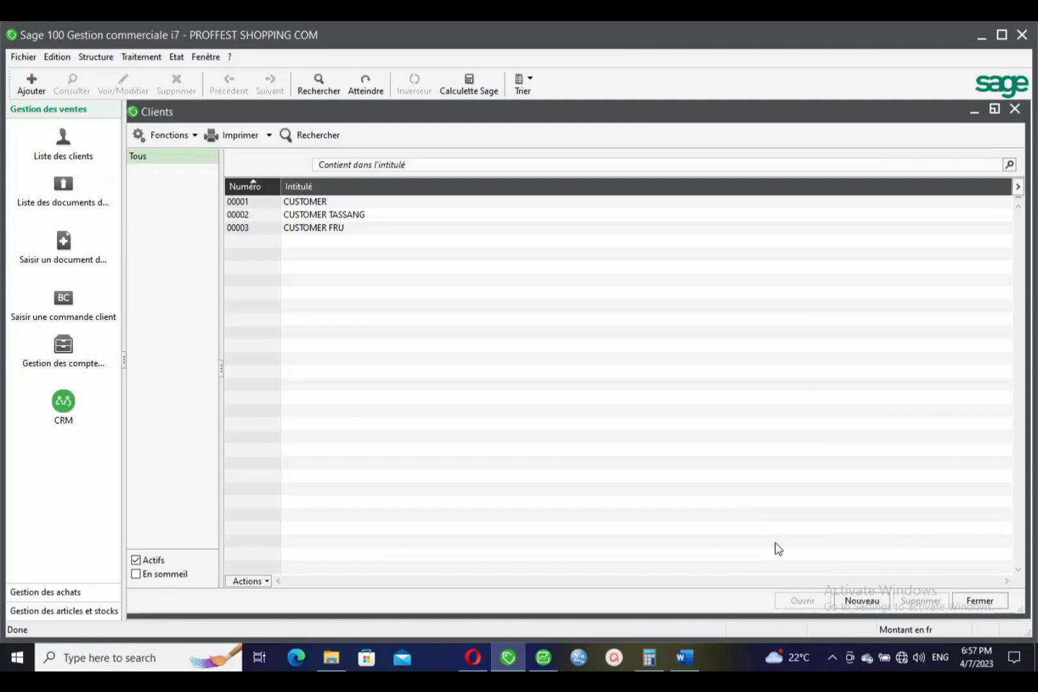
Step: Start a new customer record from the Clients list and move its window to the middle of the workspace
click(854, 601)
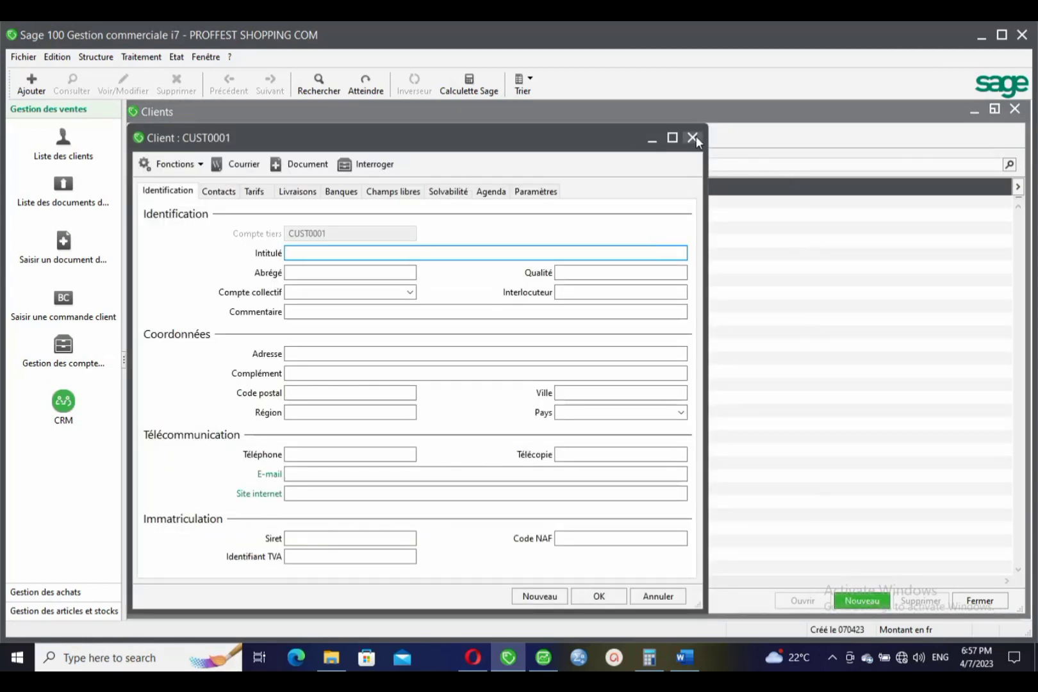
click(693, 137)
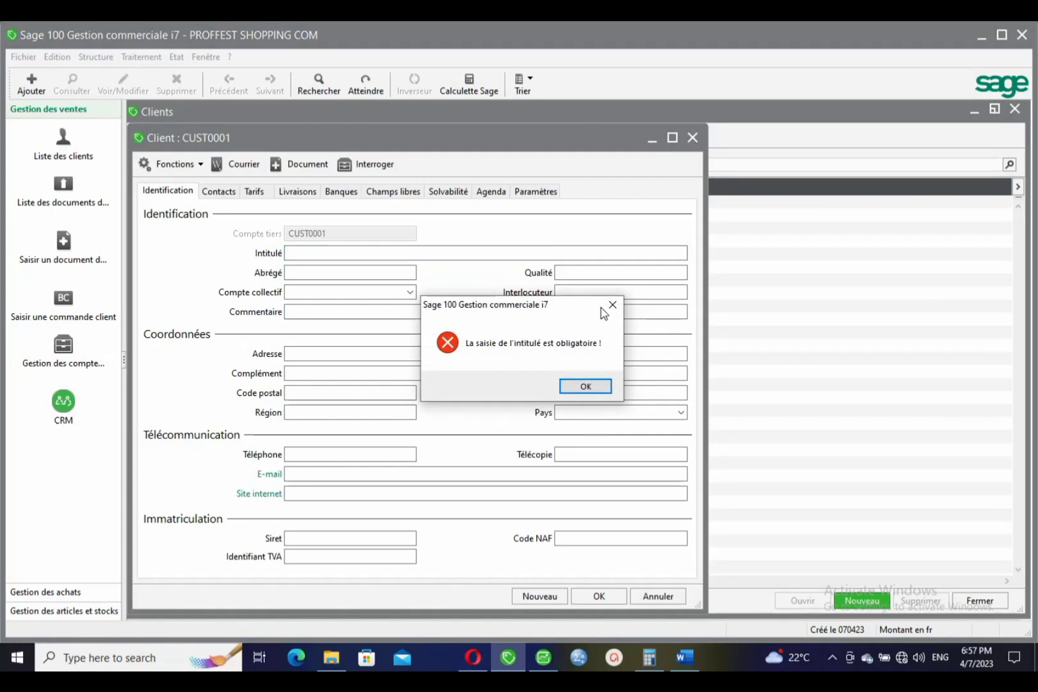
click(612, 305)
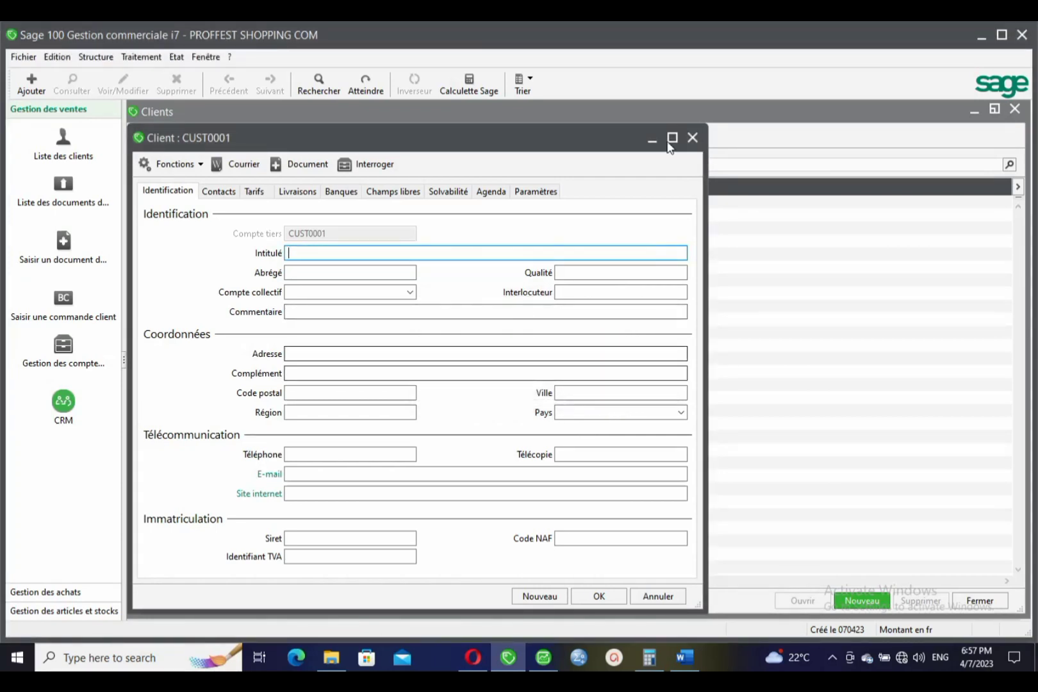
drag(582, 134, 661, 122)
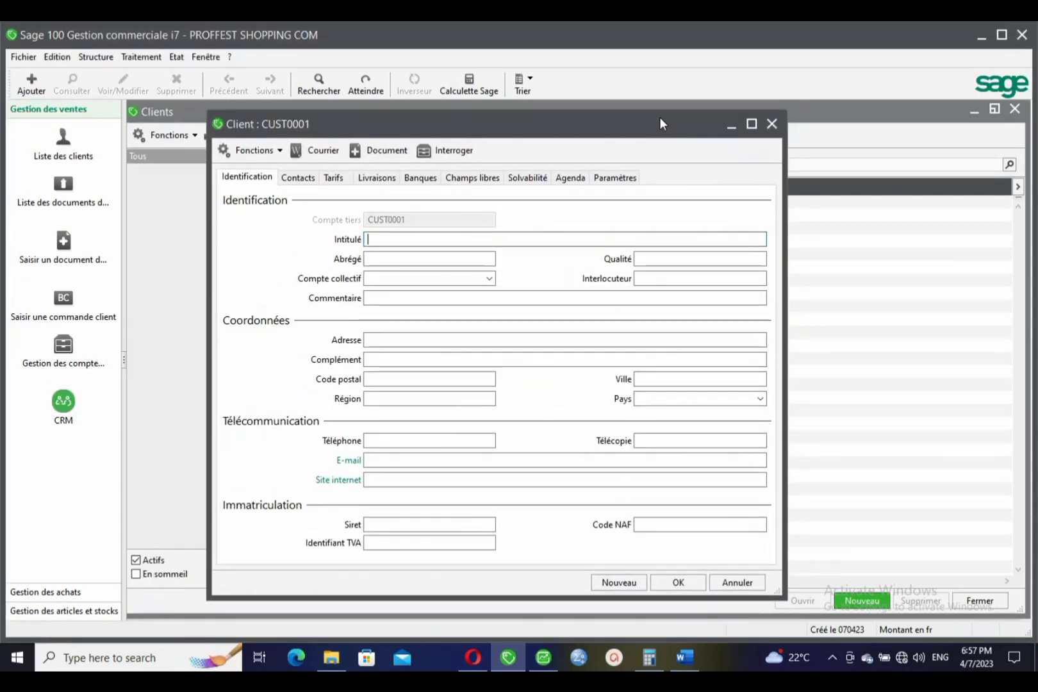
Step: Cancel the blank customer record, open the second customer in the Clients list and set its price category to WHOLESALER
key(Escape)
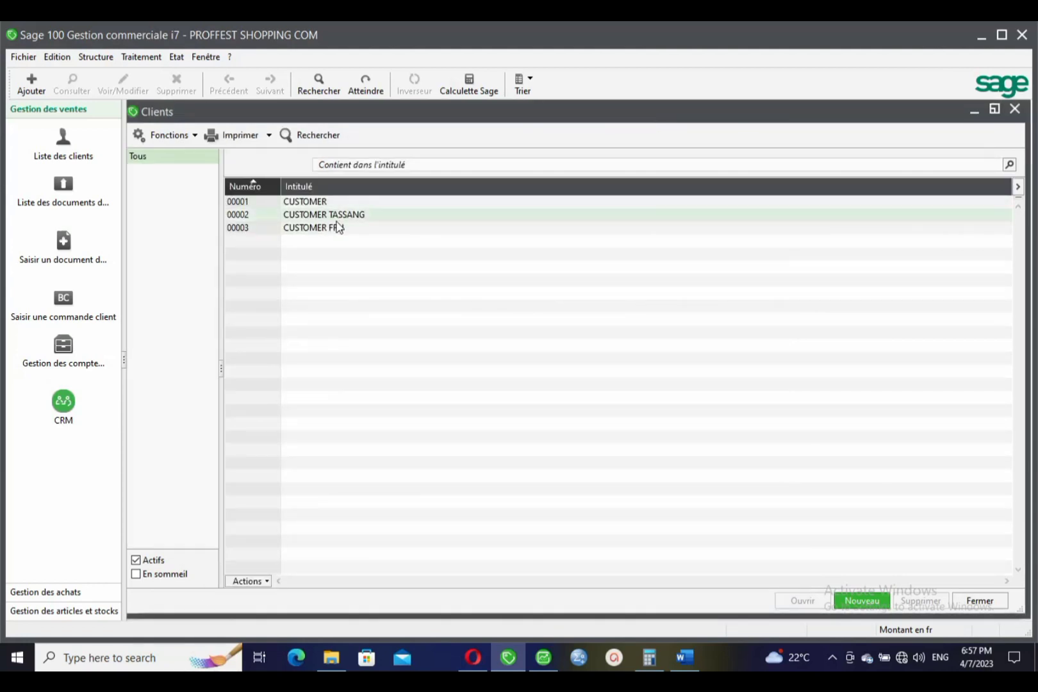
double_click(356, 216)
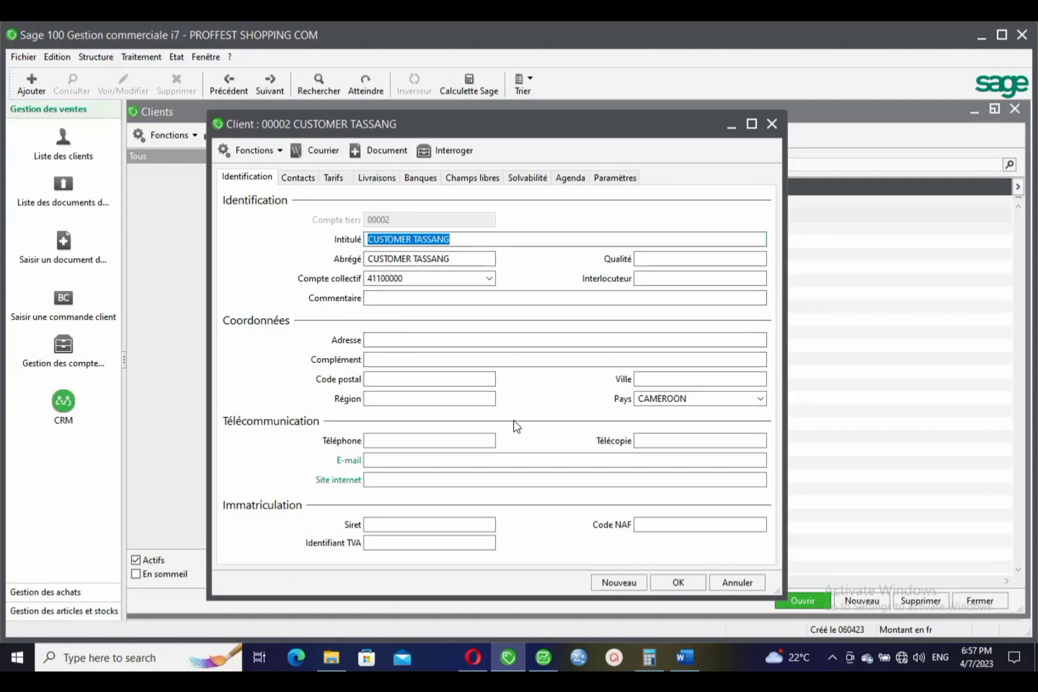
click(334, 176)
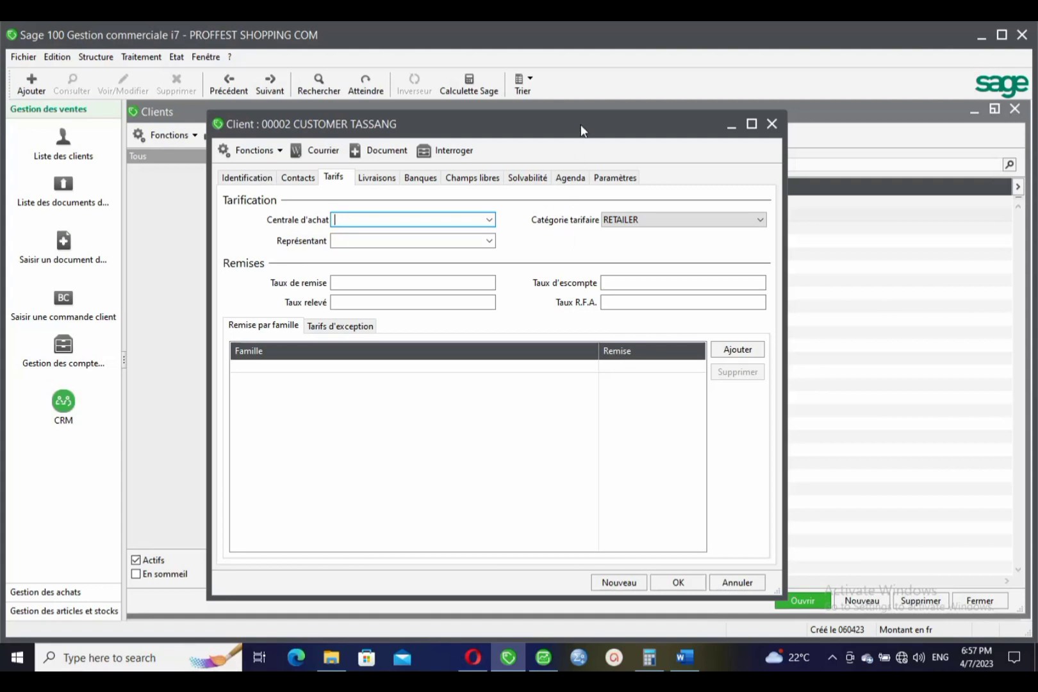
drag(581, 124, 581, 138)
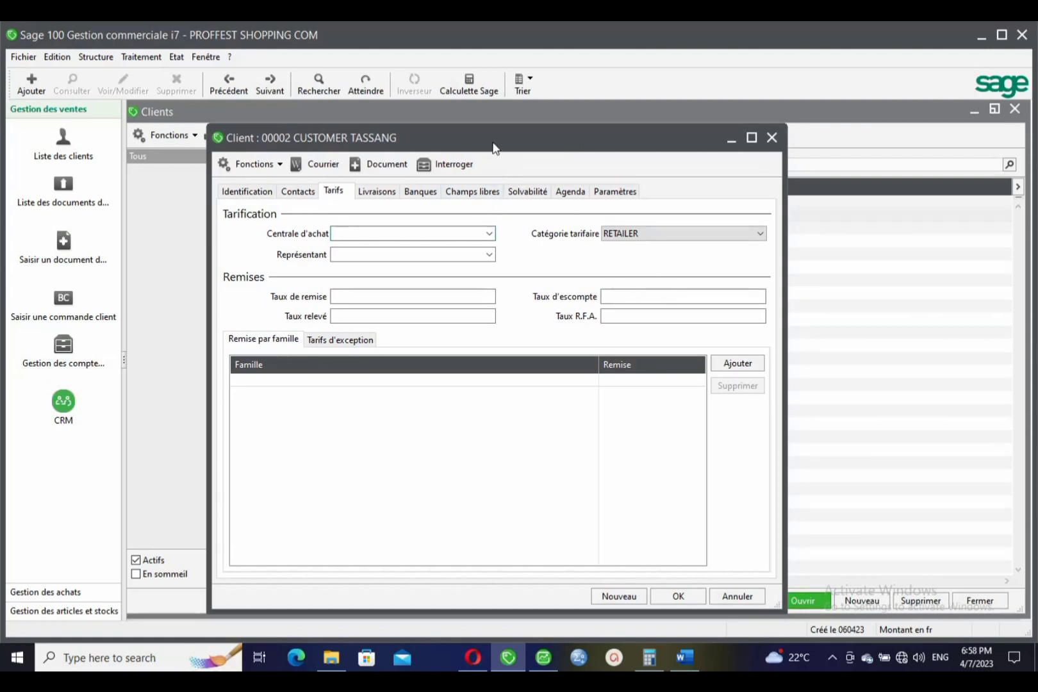
drag(491, 142, 502, 137)
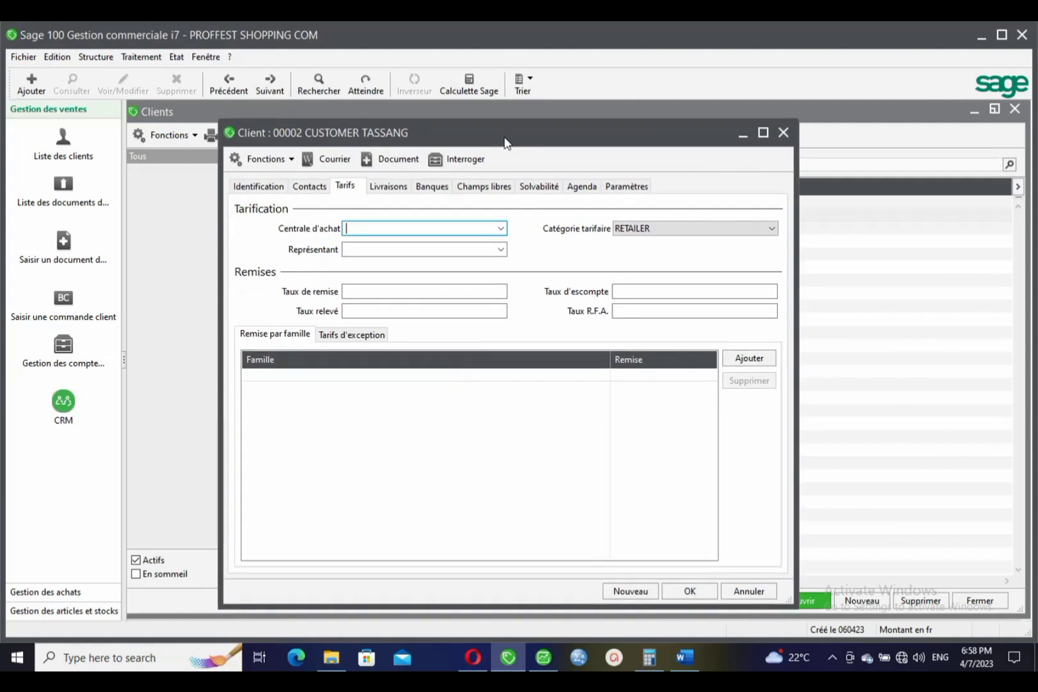
click(655, 231)
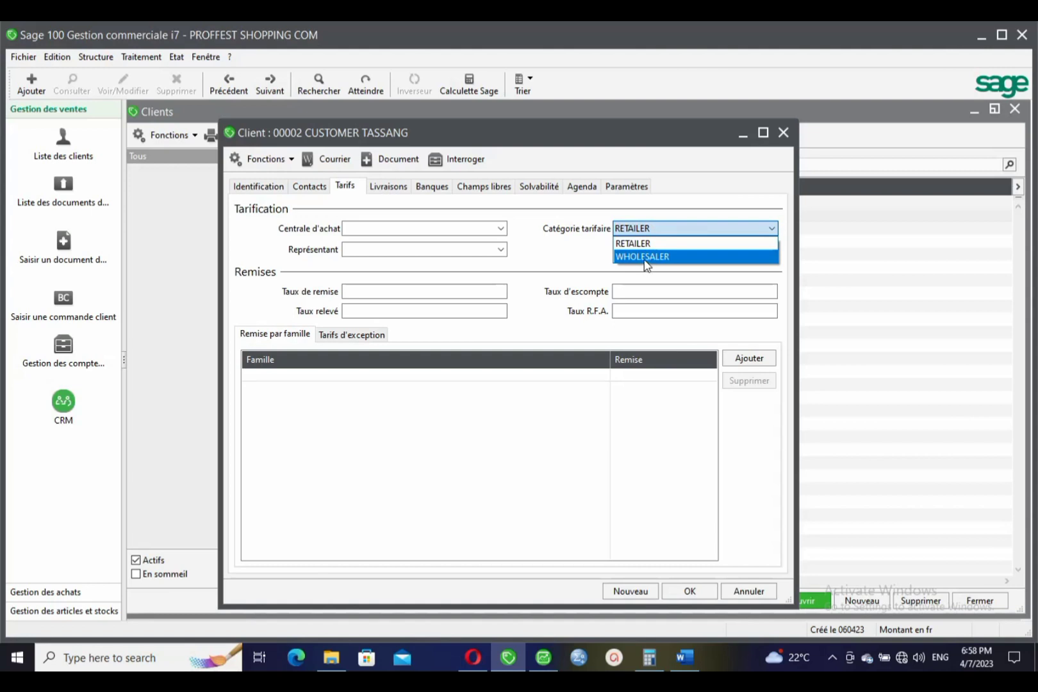
click(644, 257)
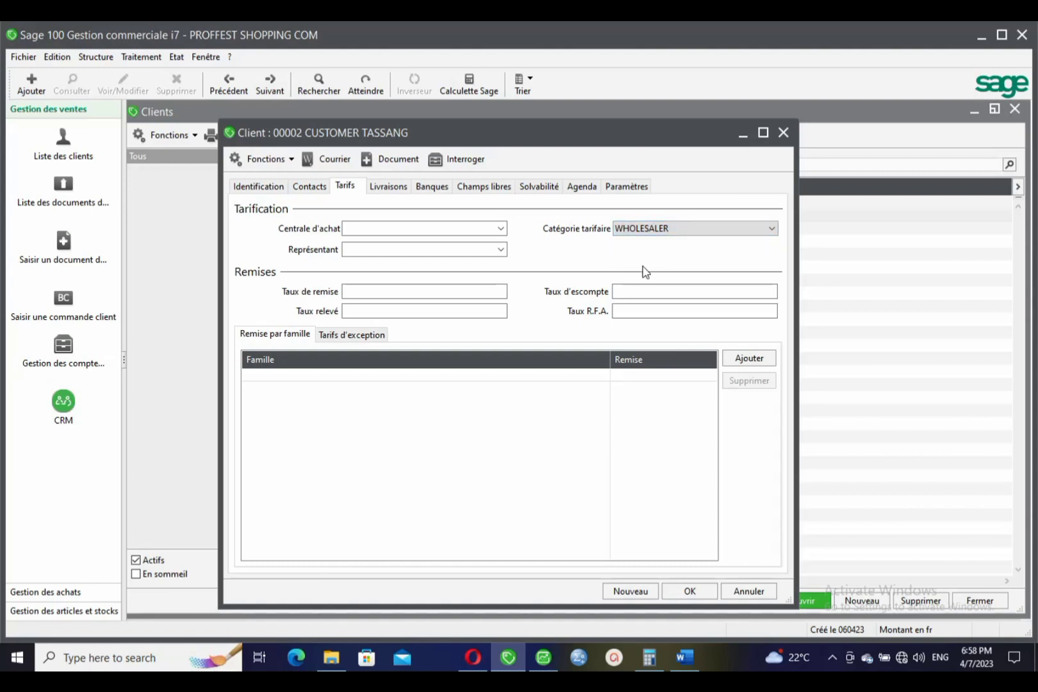
Step: Return to the customer's identification details, close the record and close the Clients list
click(259, 186)
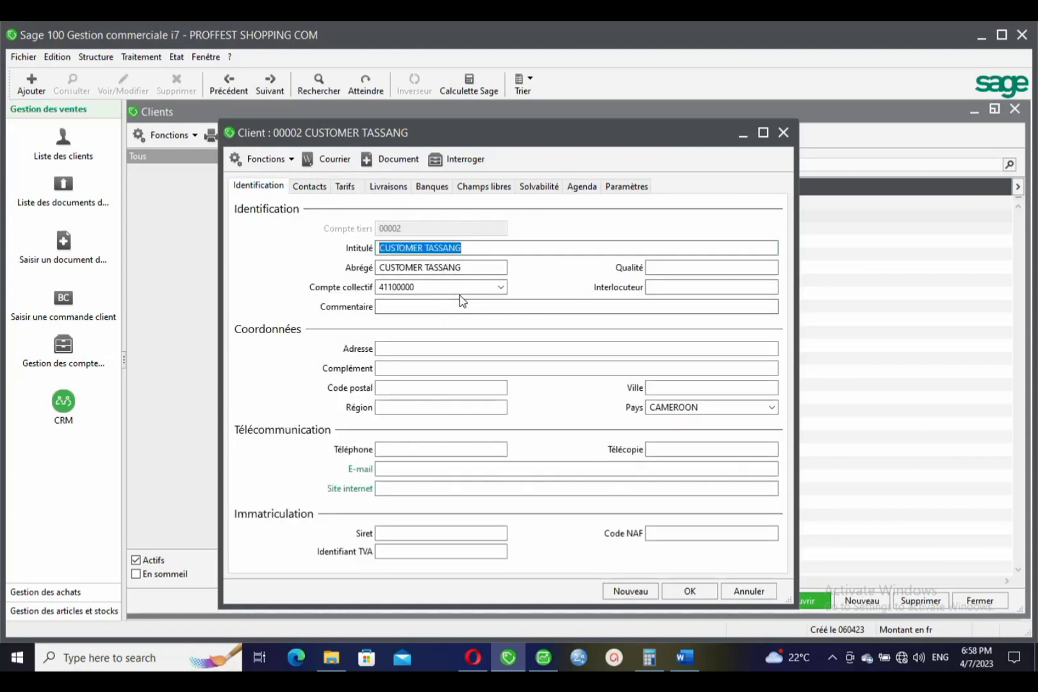
click(783, 134)
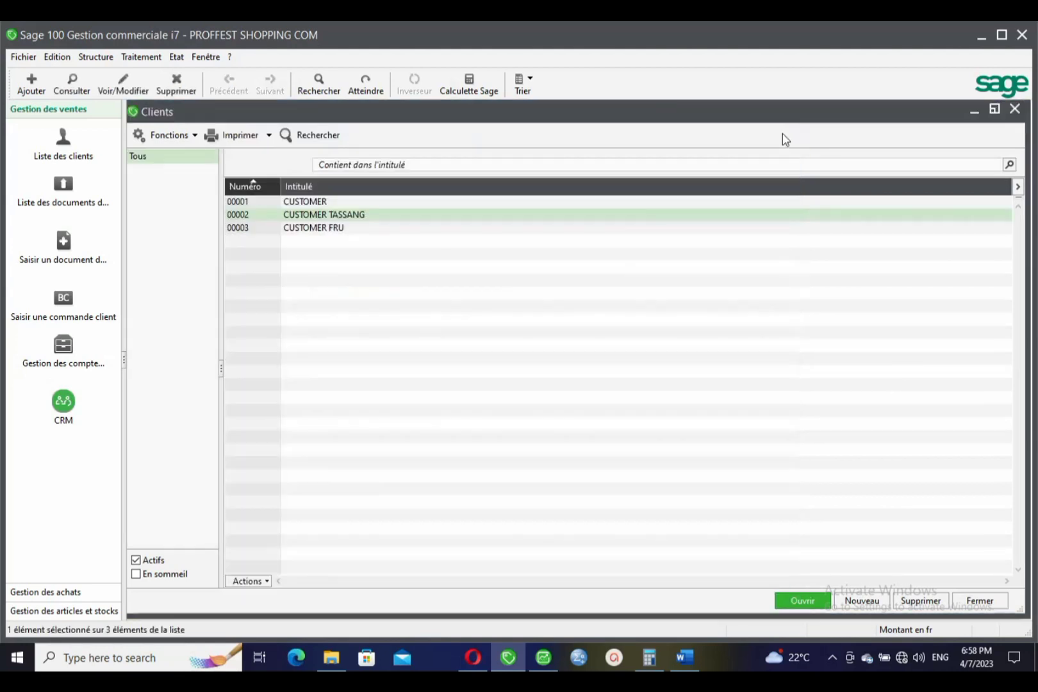
click(974, 600)
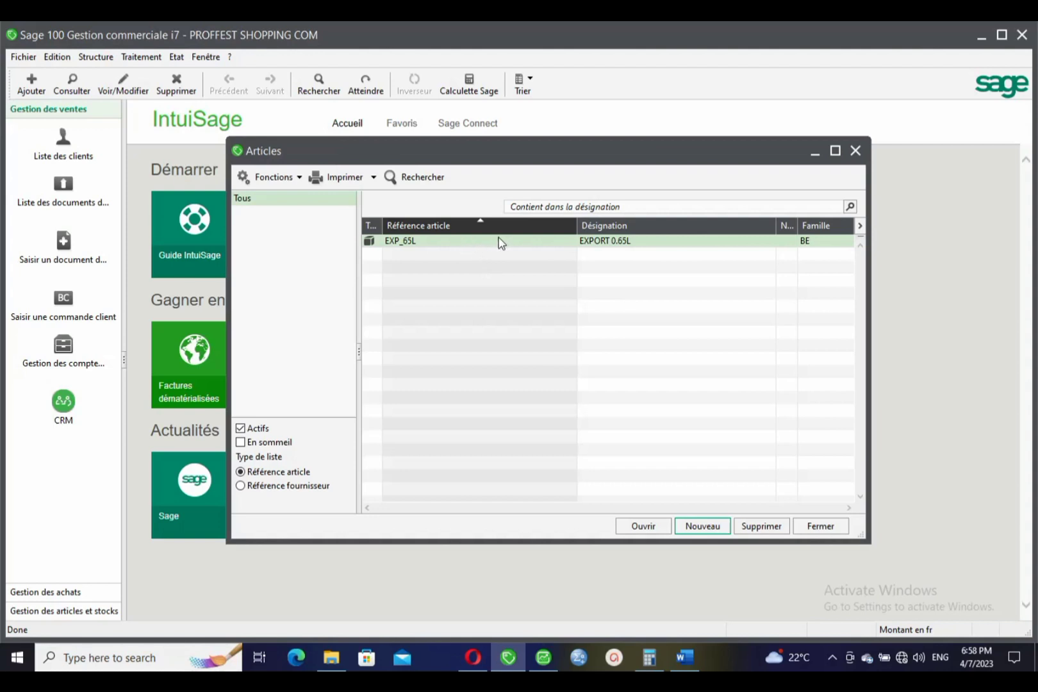
Step: Open the EXP_65L article from the Articles list and reposition its window over the list
click(595, 247)
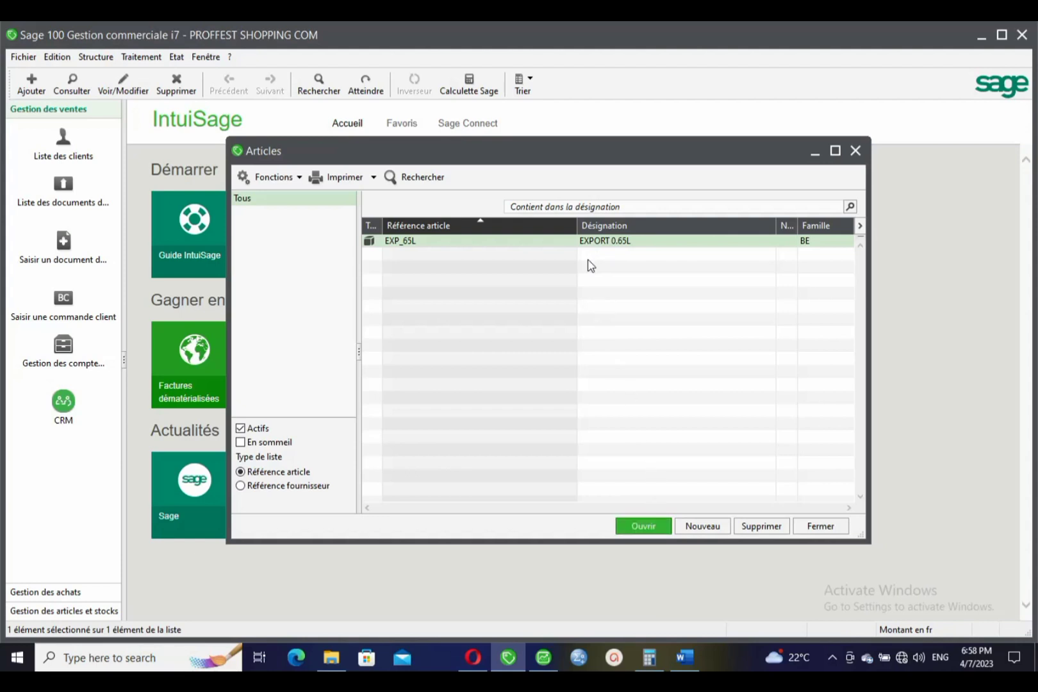
double_click(594, 242)
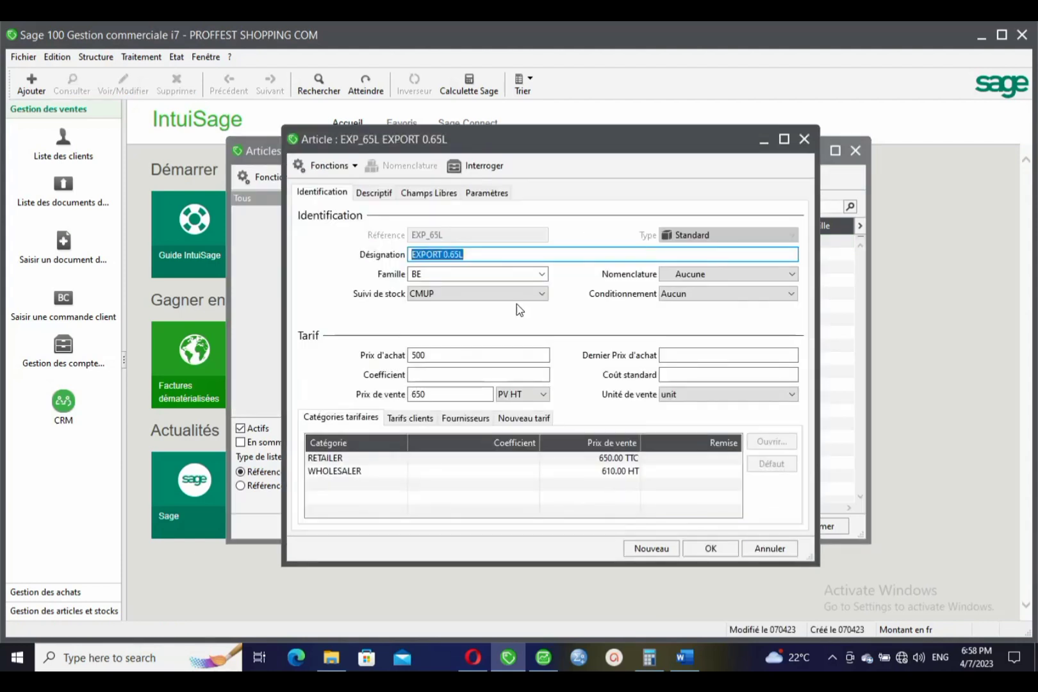
click(487, 255)
drag(559, 137, 550, 158)
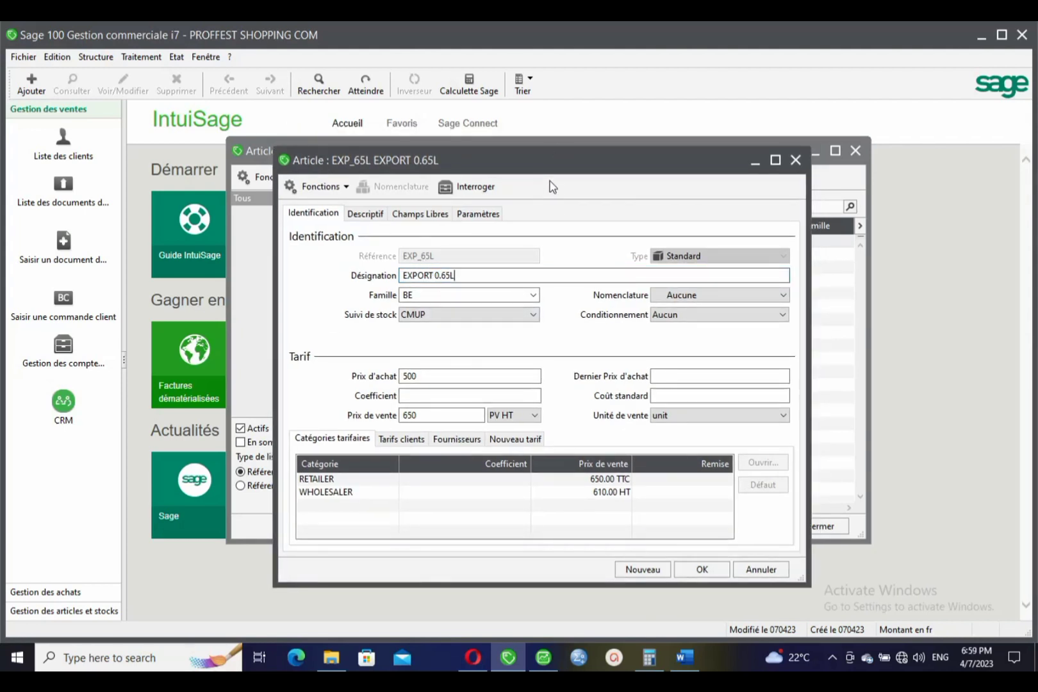
drag(549, 168, 523, 148)
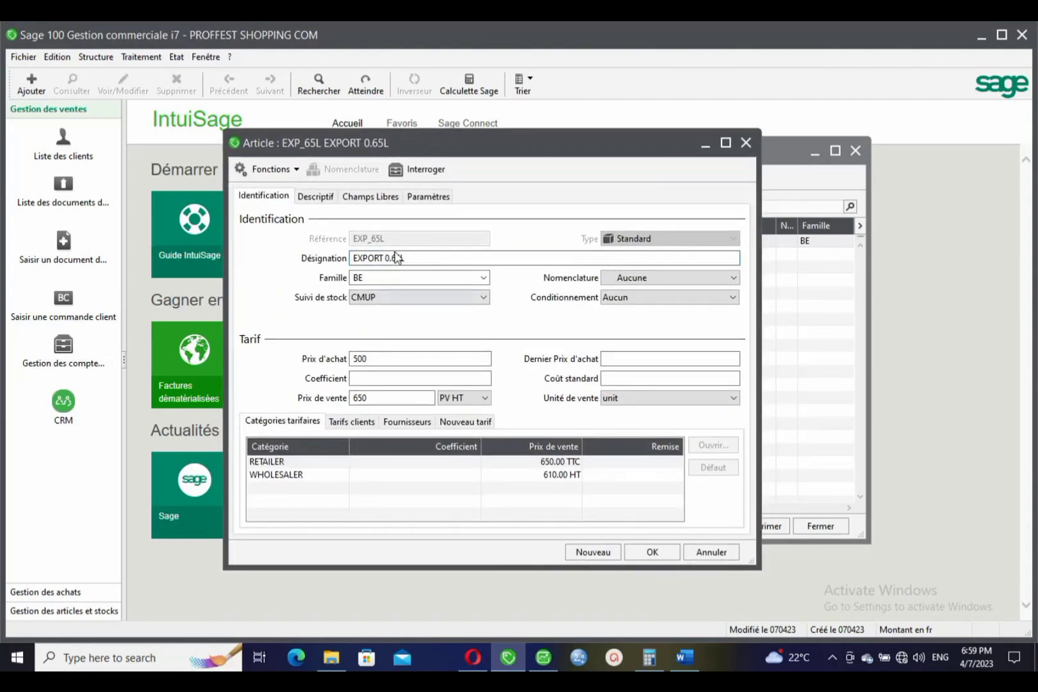
drag(410, 260, 445, 262)
Step: Display the accounting parameters of the EXP_65L article and widen the Catégorie column to show the full category names
click(432, 198)
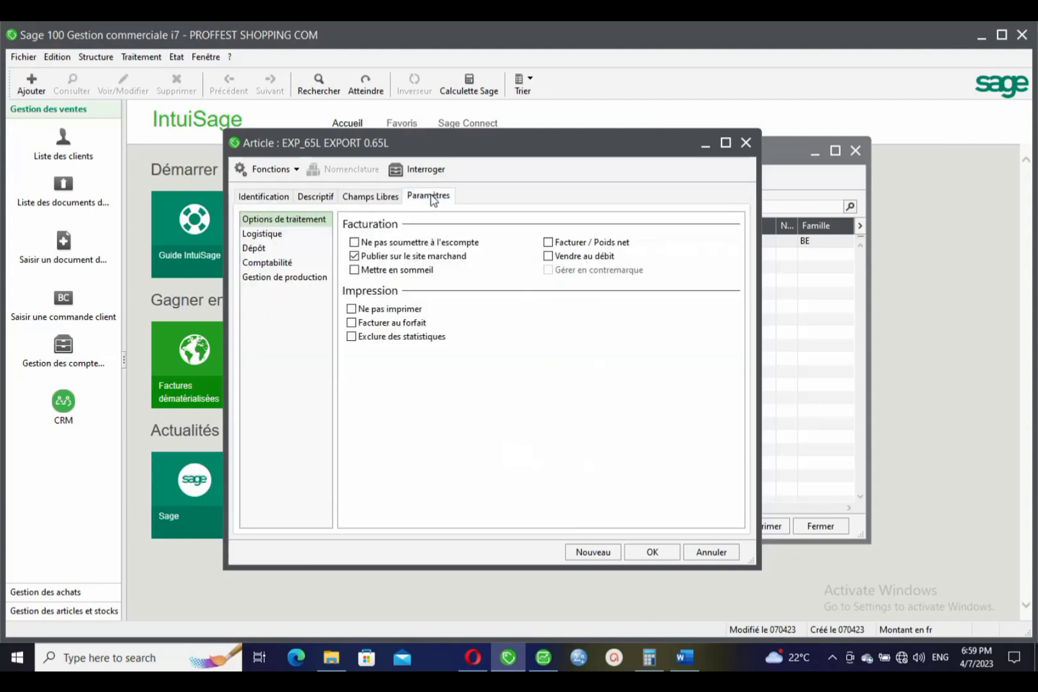
click(256, 268)
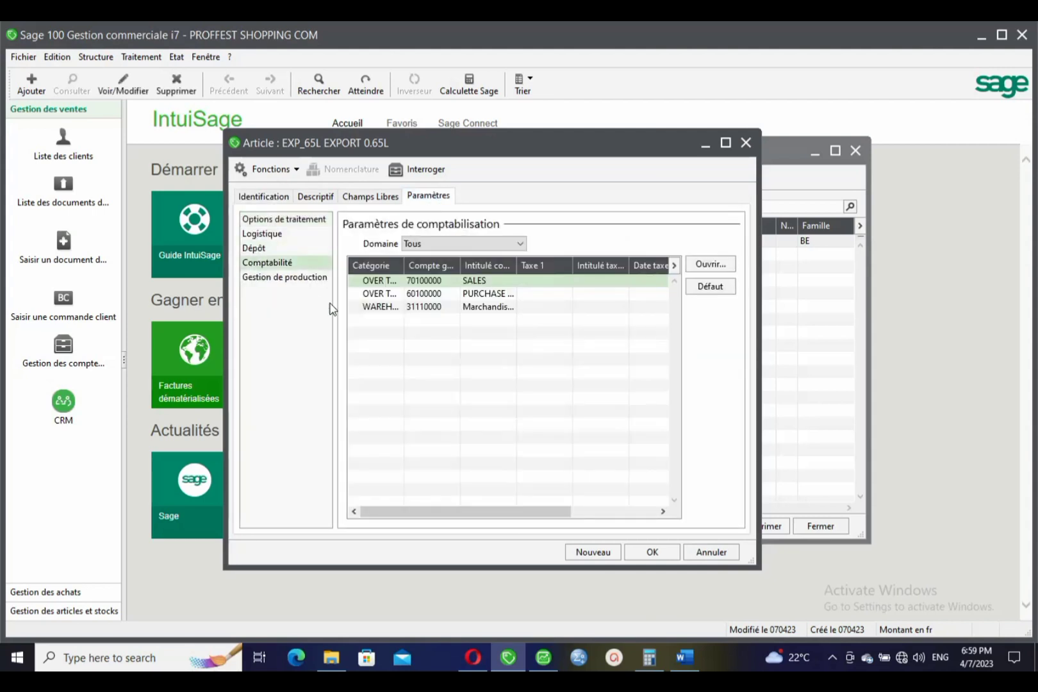
double_click(405, 264)
drag(444, 264, 461, 264)
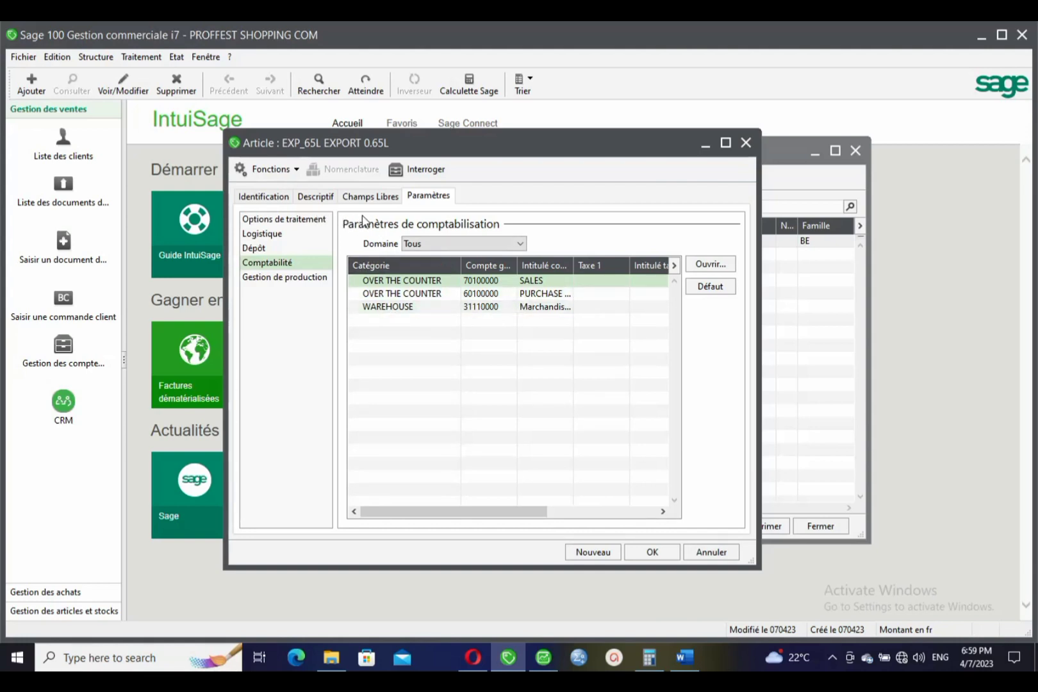
Step: Compare the EXP_65L article's family selection with its accounting parameters and validate the article record
click(278, 200)
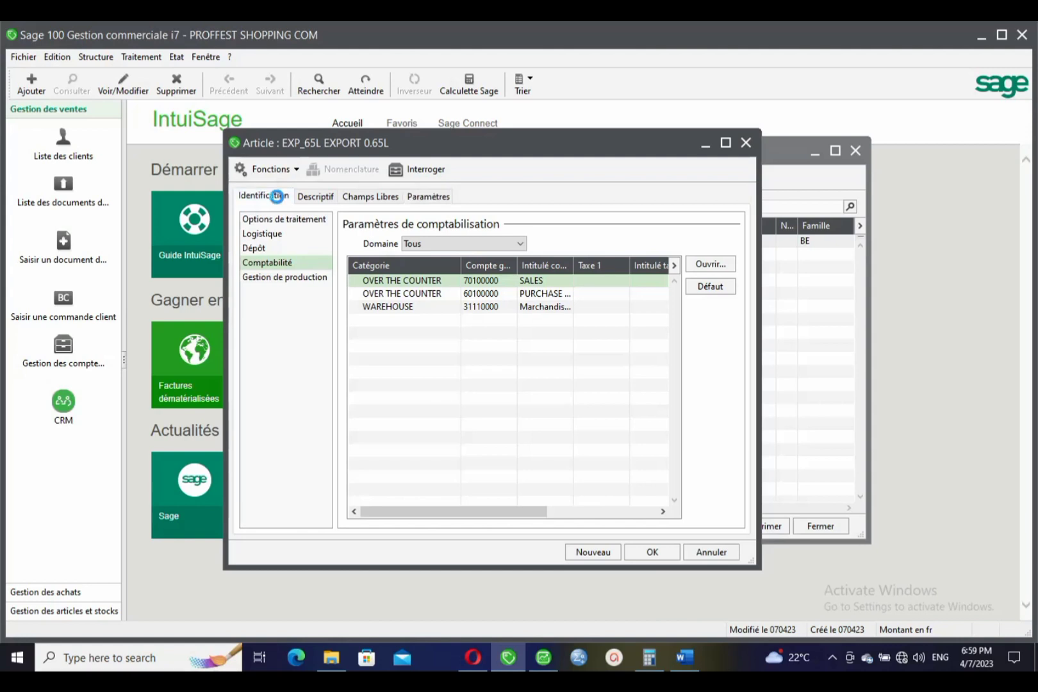
click(352, 277)
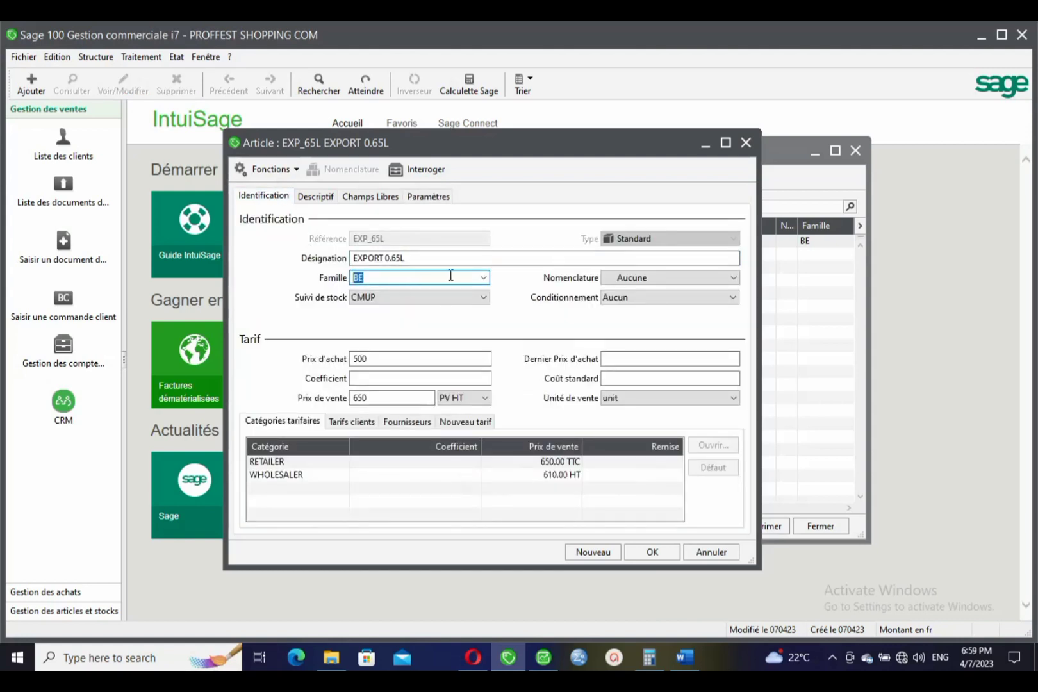
click(482, 277)
click(428, 196)
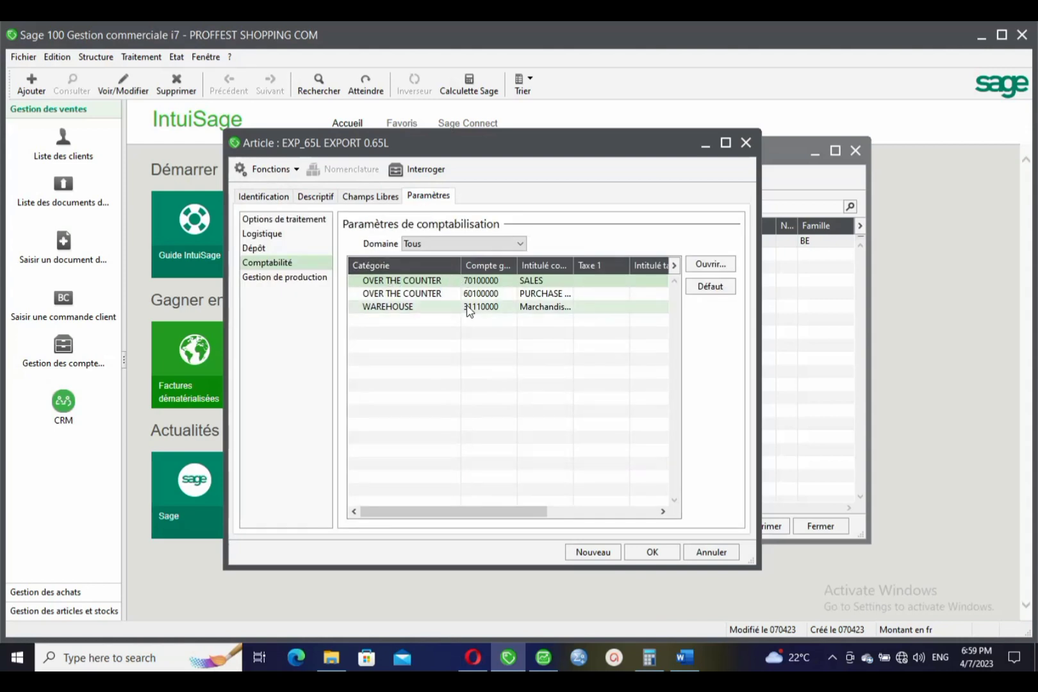
click(274, 196)
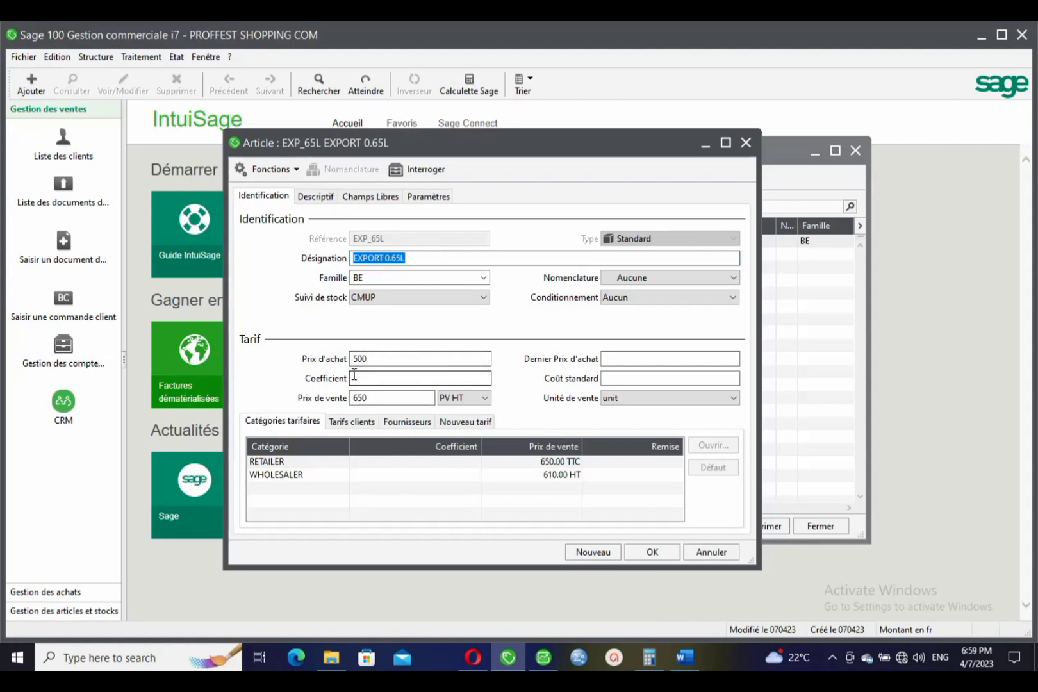
click(653, 552)
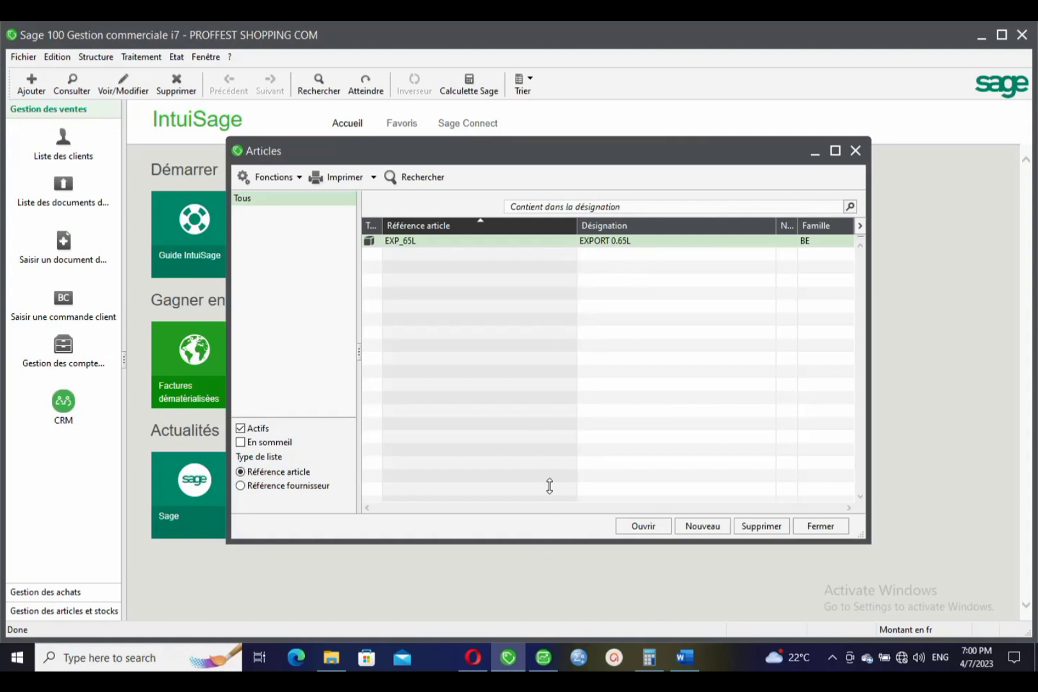
Step: Filter the Articles list to show only dormant articles and restore the filter to active articles only
click(536, 244)
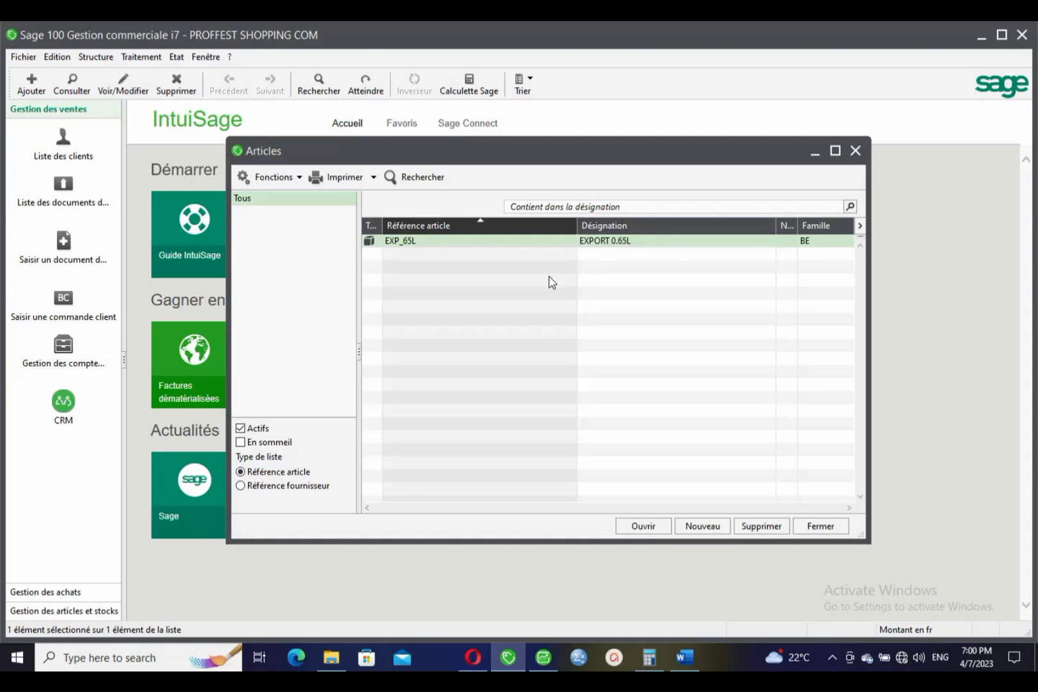
click(268, 444)
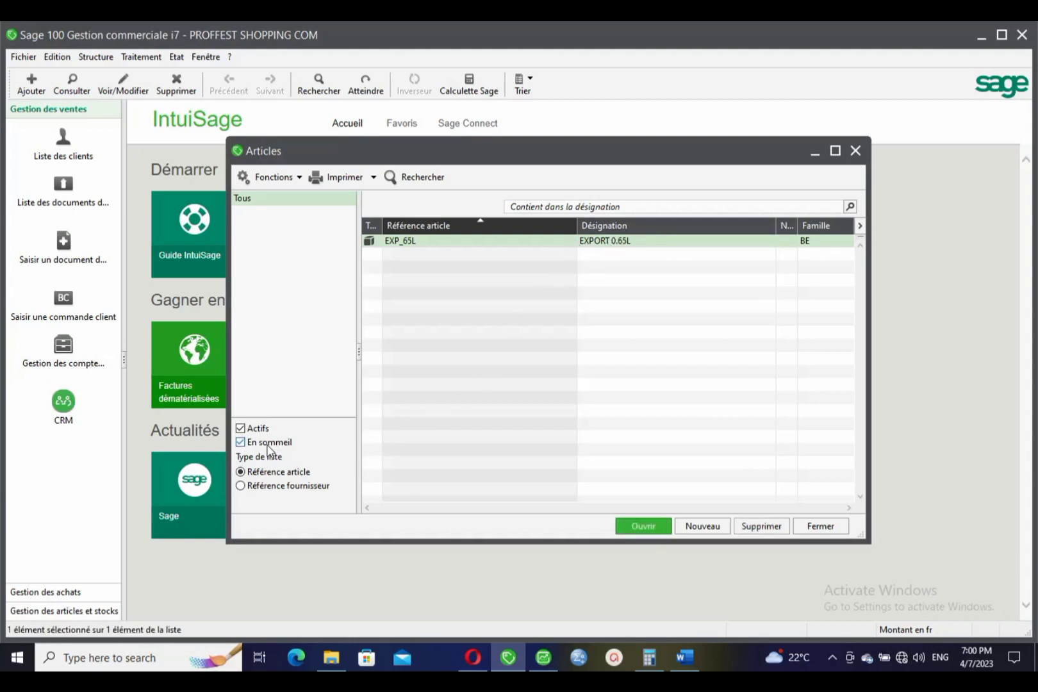
click(241, 429)
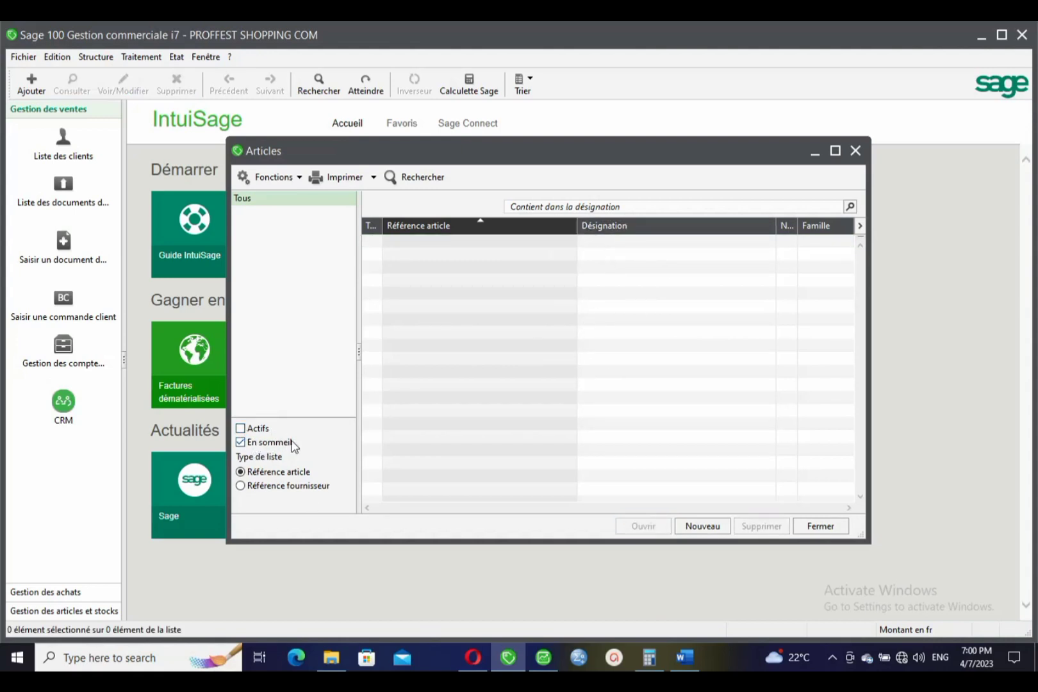
click(240, 428)
click(240, 442)
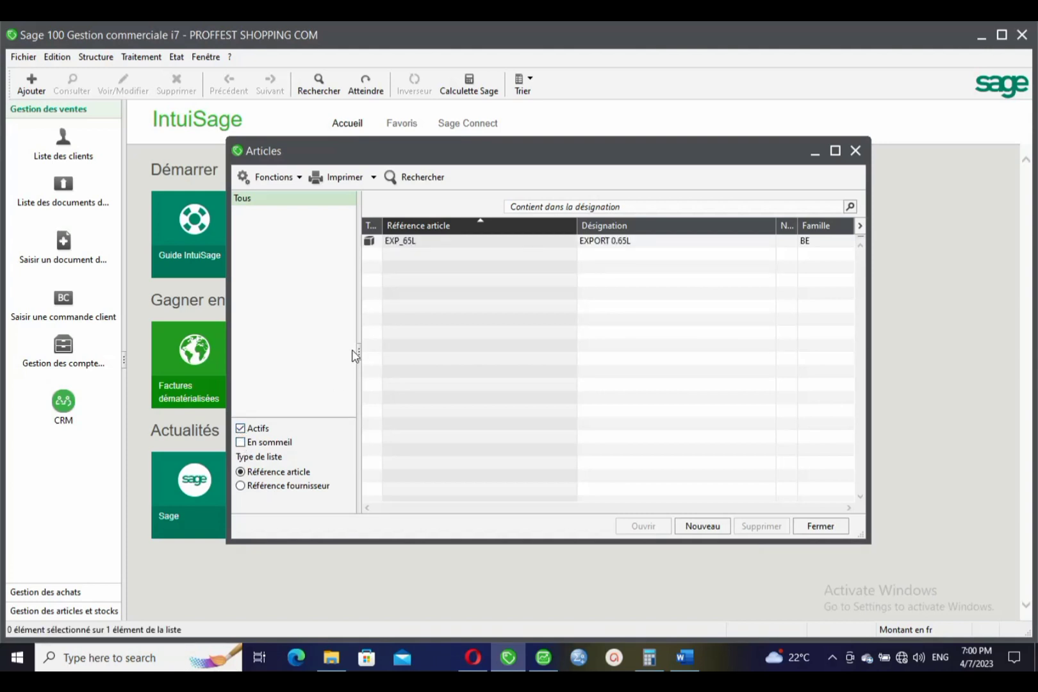
Step: Enable the Mettre en sommeil processing option for the EXP_65L article and save it
double_click(524, 245)
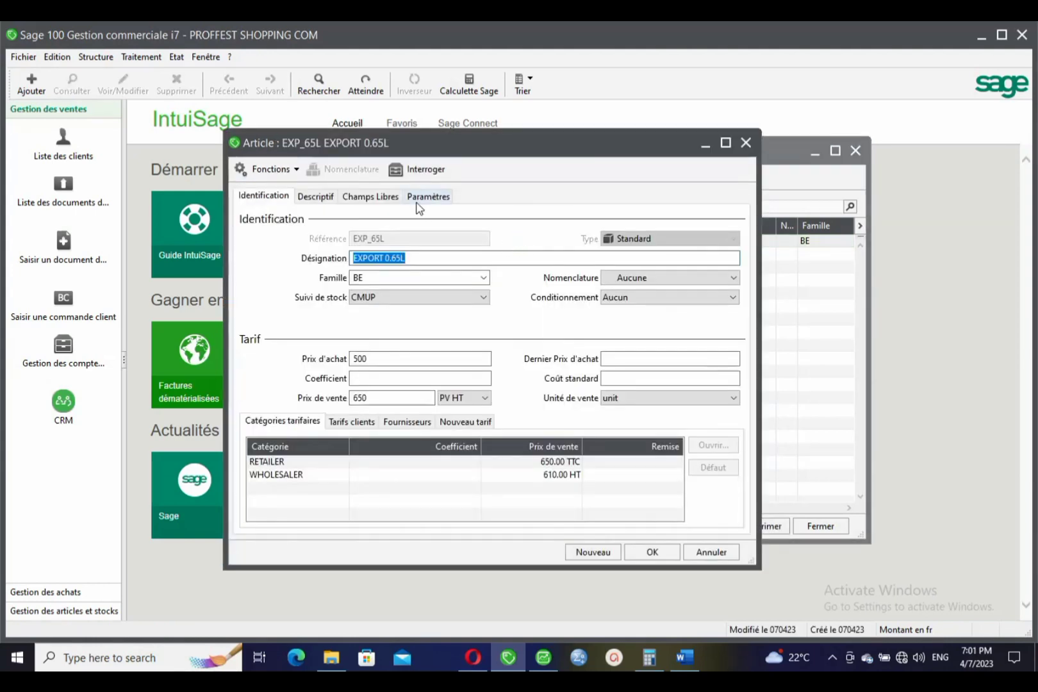
click(441, 199)
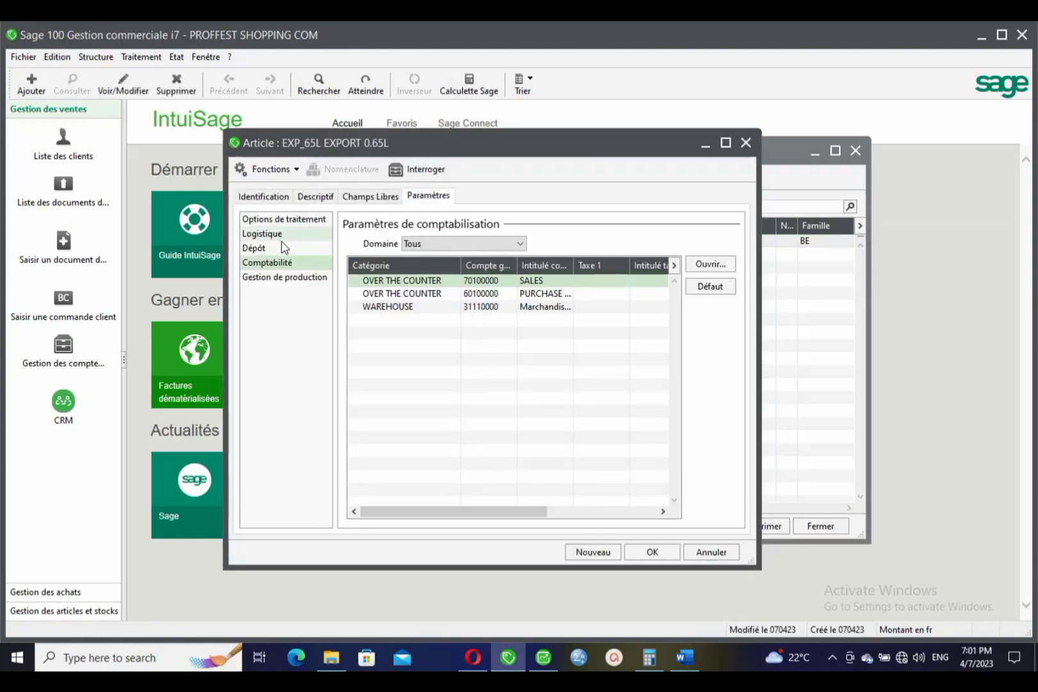
click(288, 226)
click(295, 219)
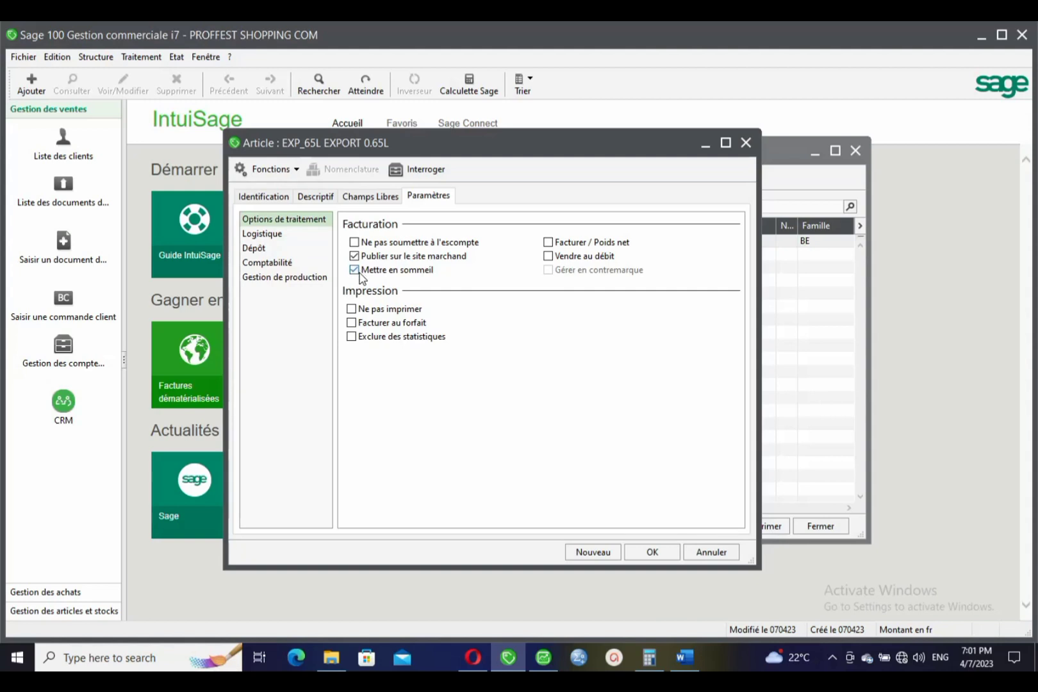
click(653, 552)
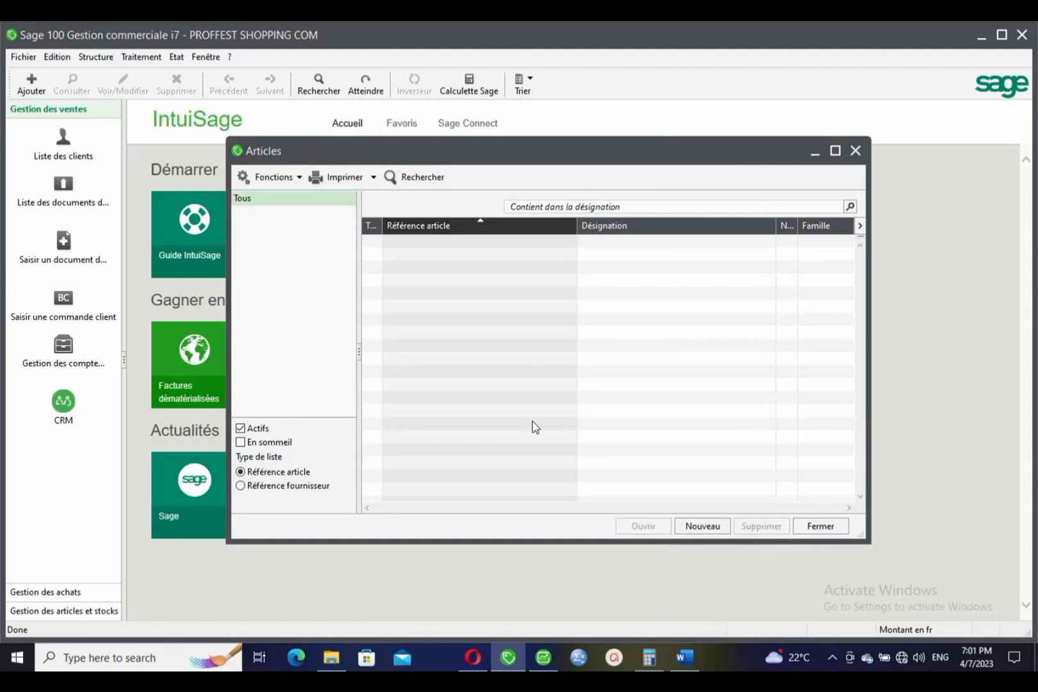
Step: Check the Articles list with different combinations of the Actifs and En sommeil filters, ending with both enabled
click(242, 442)
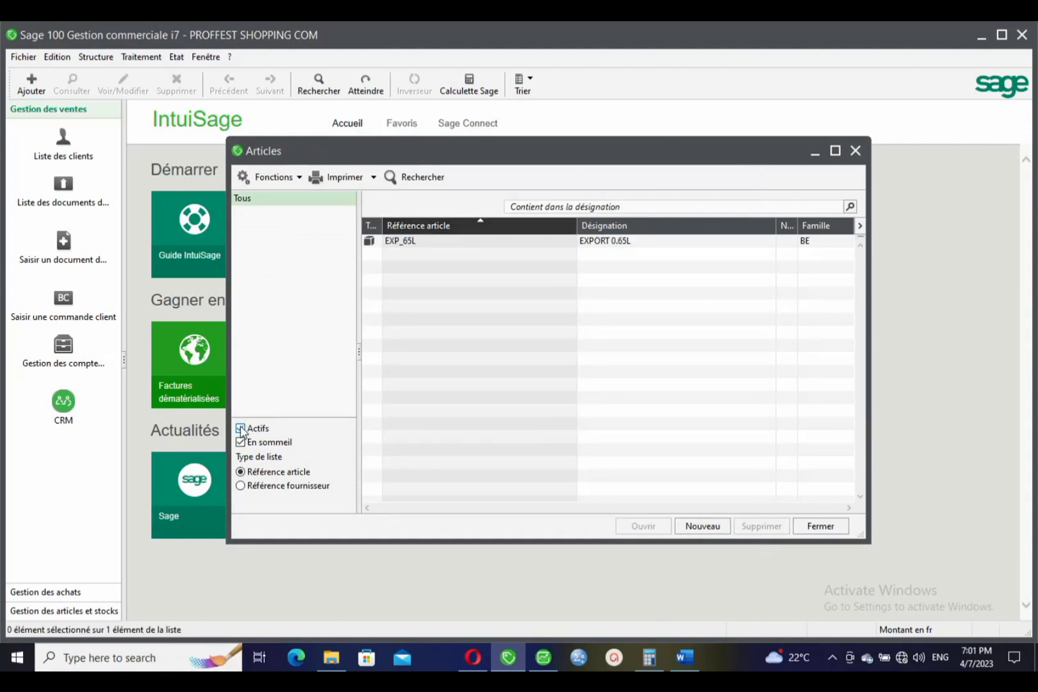
click(241, 428)
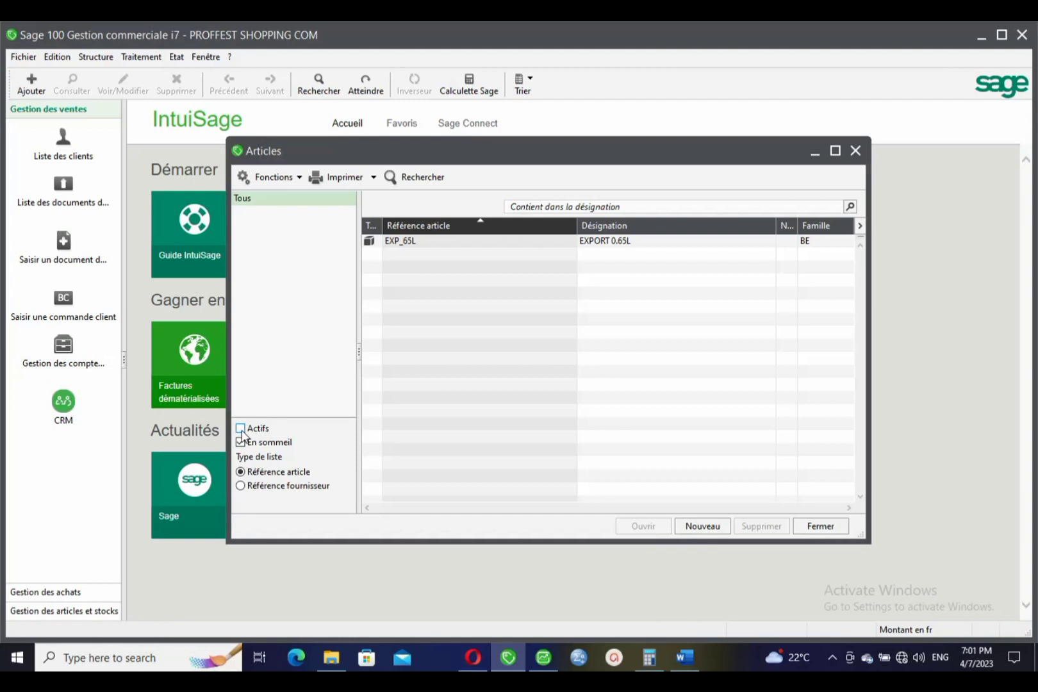
click(242, 443)
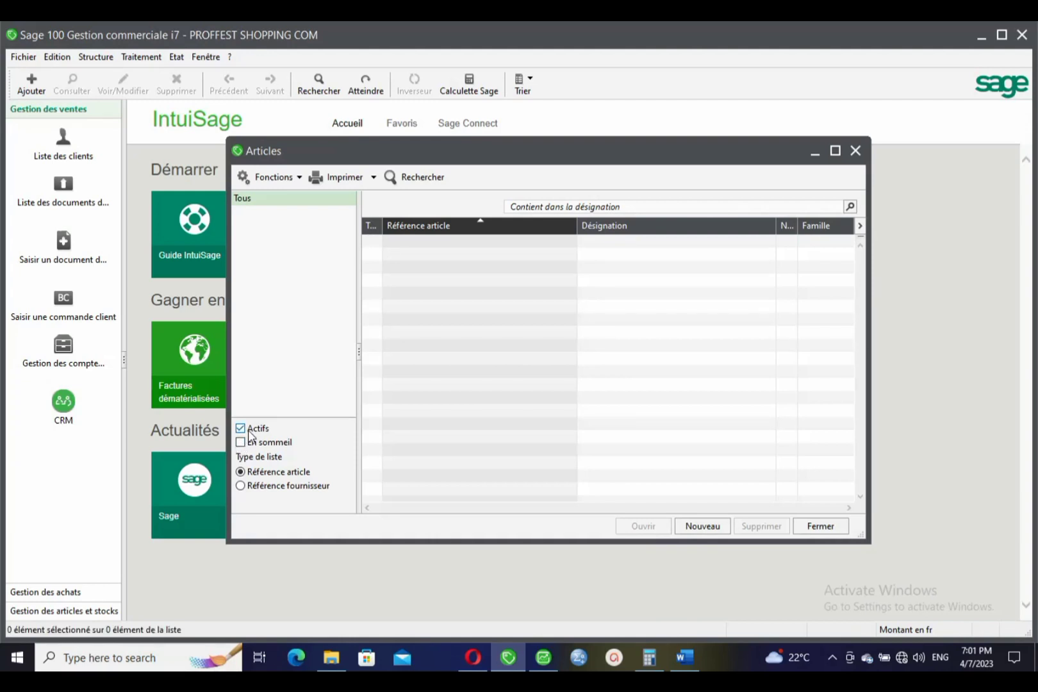
click(242, 442)
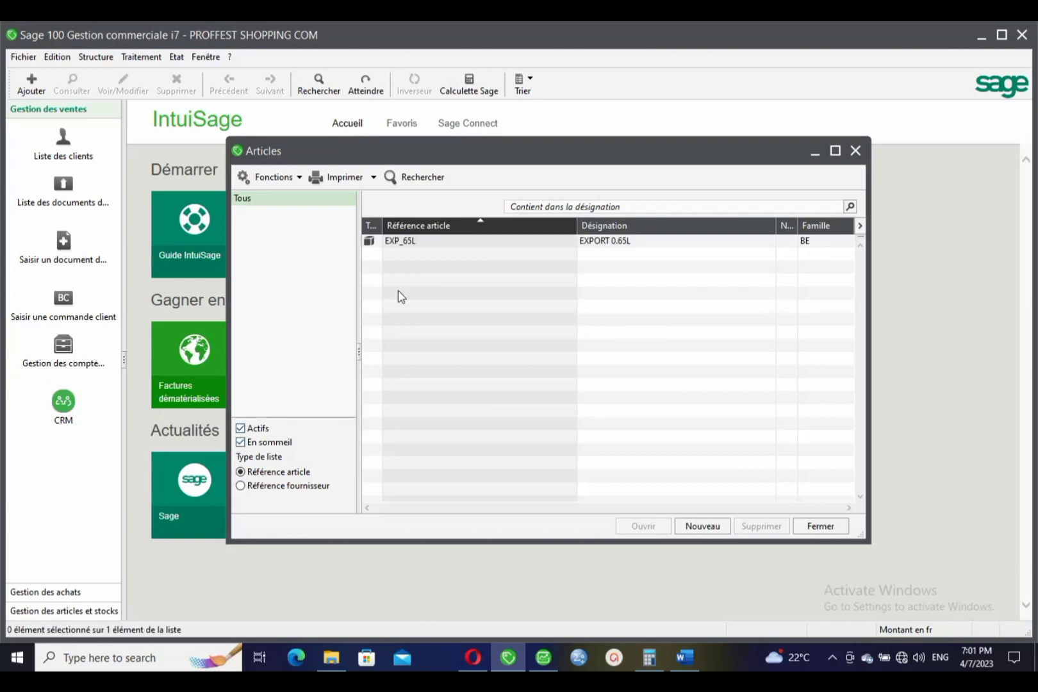
Step: Filter the Articles list to dormant articles and turn off the Mettre en sommeil option for the EXP_65L article
click(240, 428)
double_click(419, 240)
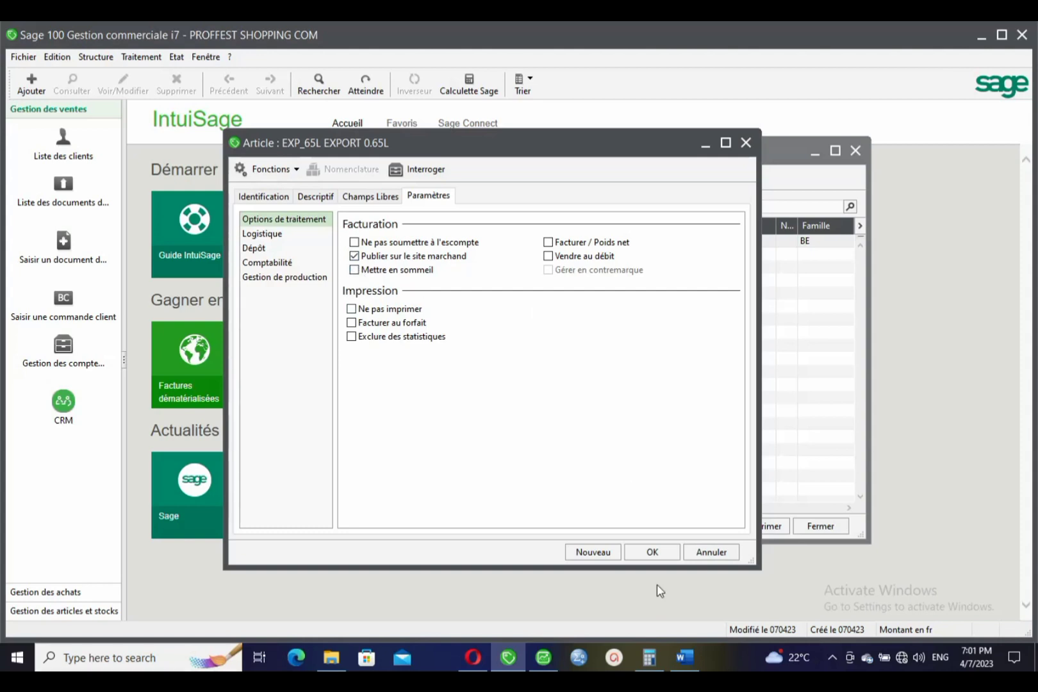
click(652, 552)
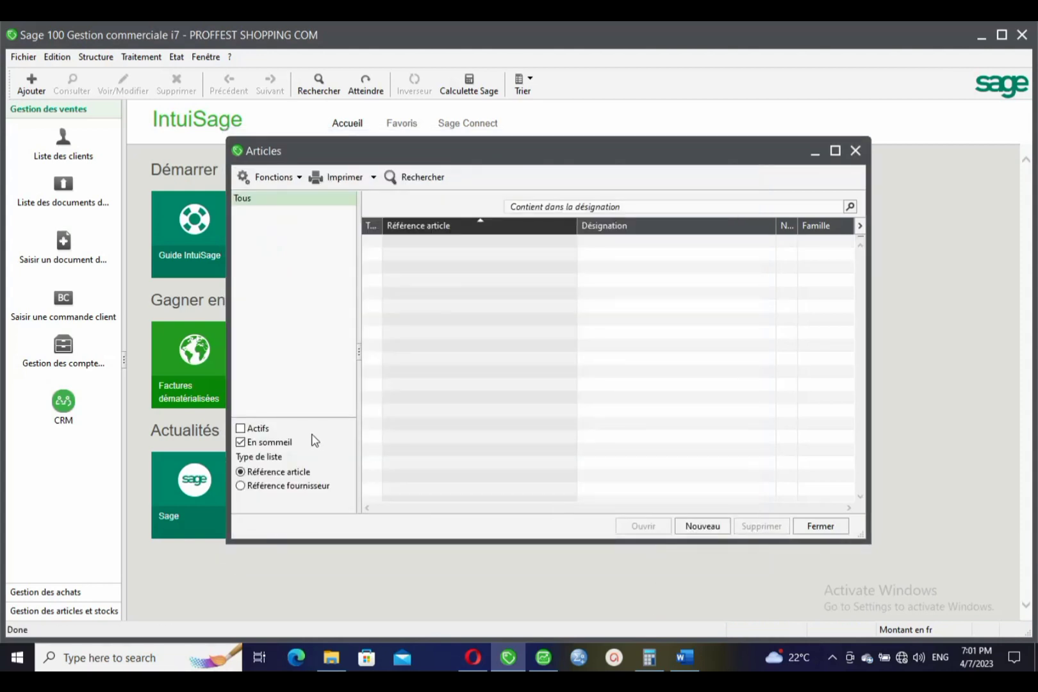
Step: Restore the Articles list filter to active articles only and close the list
click(249, 432)
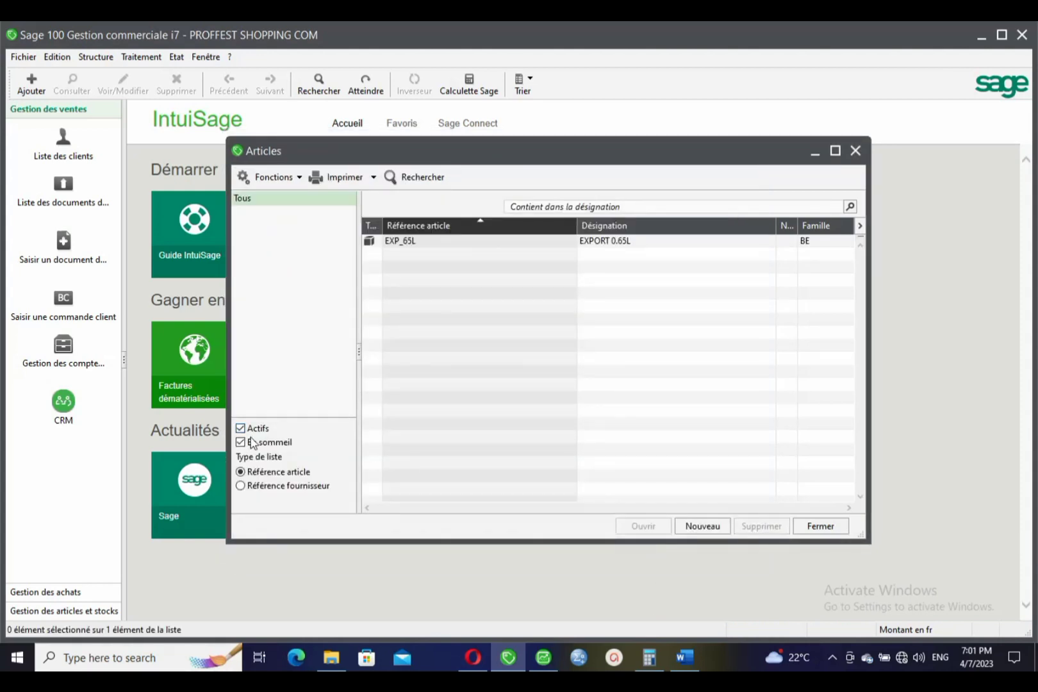
click(251, 445)
click(703, 206)
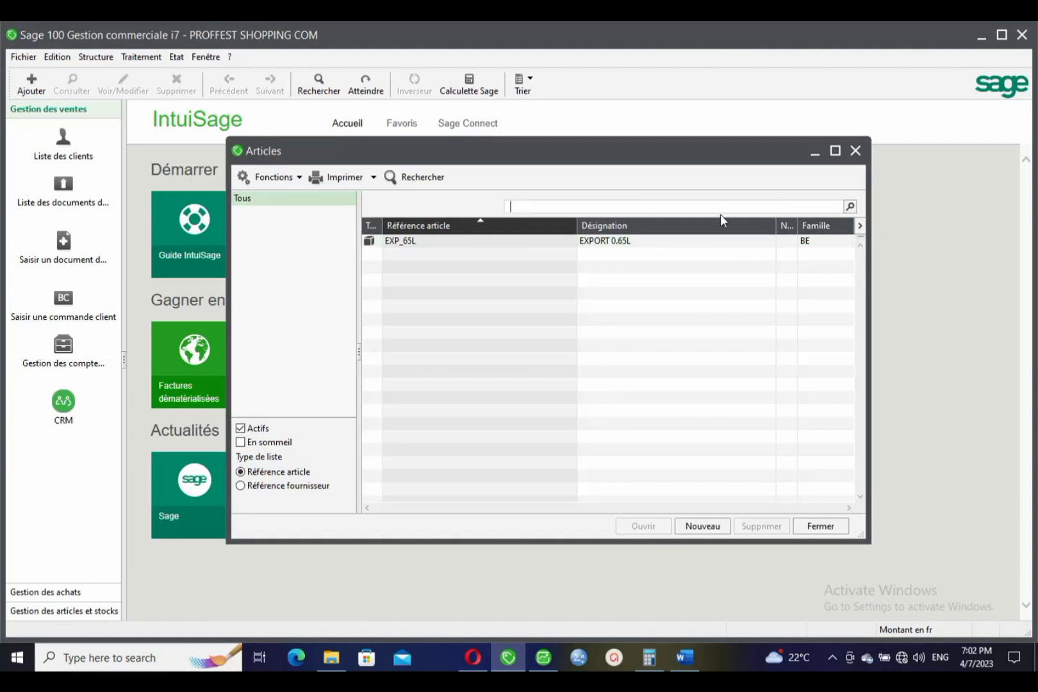
key(Escape)
key(Escape)
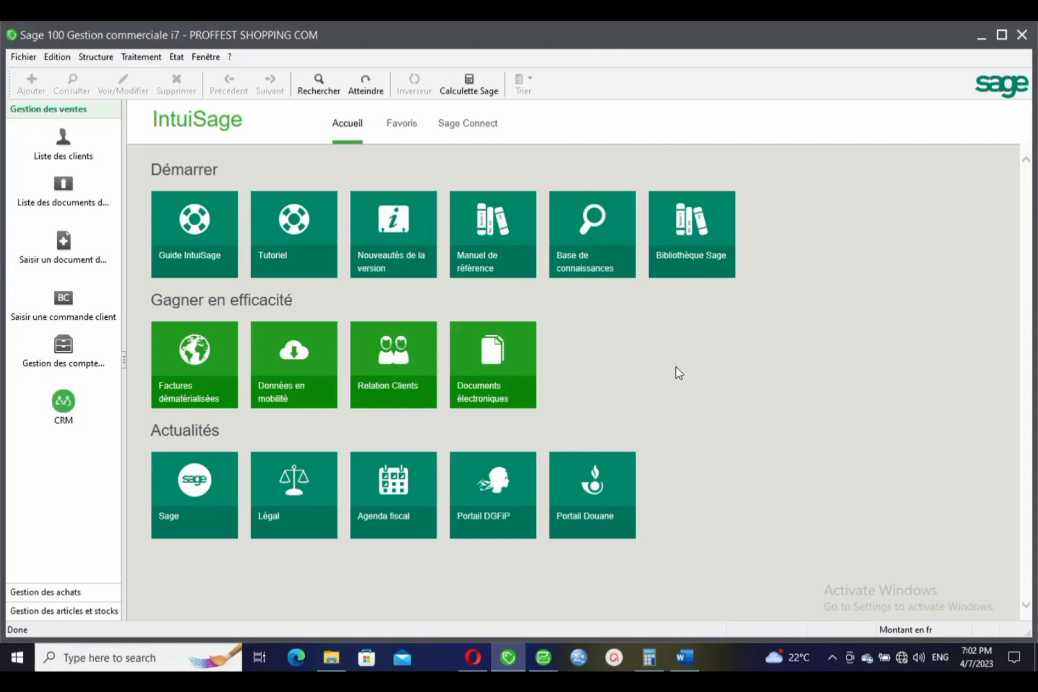
Step: Start a new configurable import/export format in the PROFFEST SHOPPING folder on the Desktop
click(91, 58)
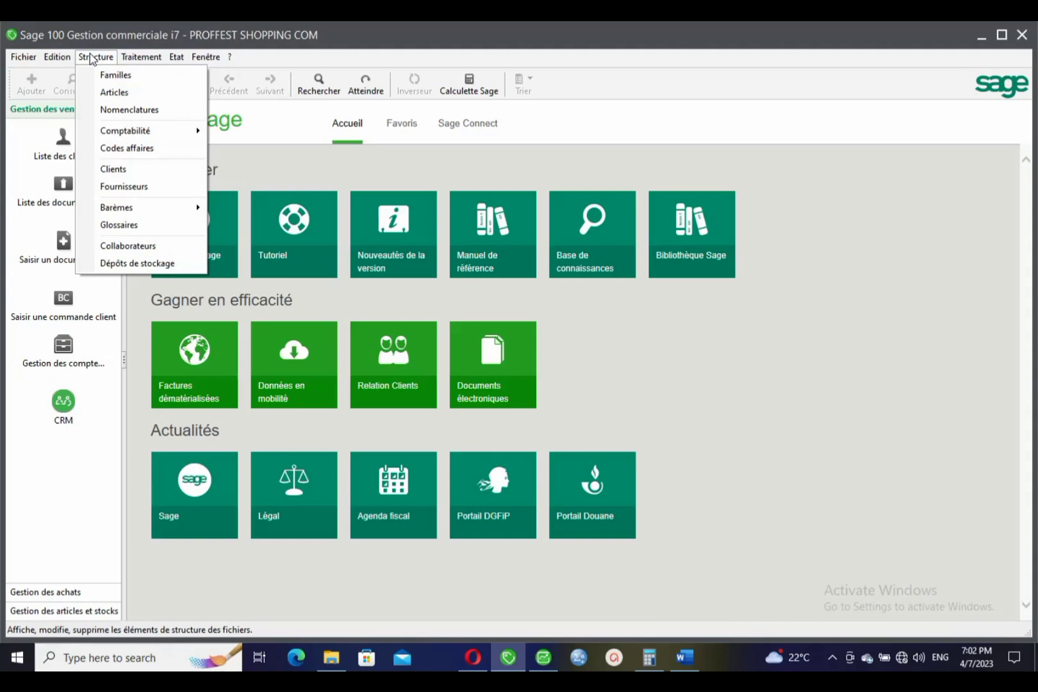
mouse_move(23, 58)
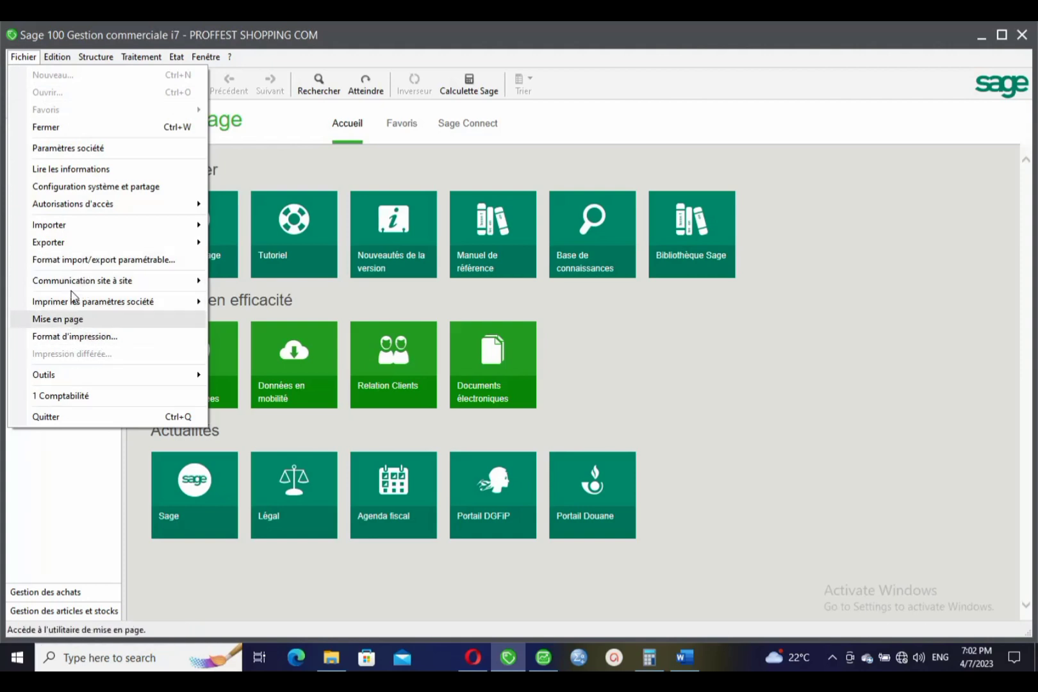
mouse_move(94, 285)
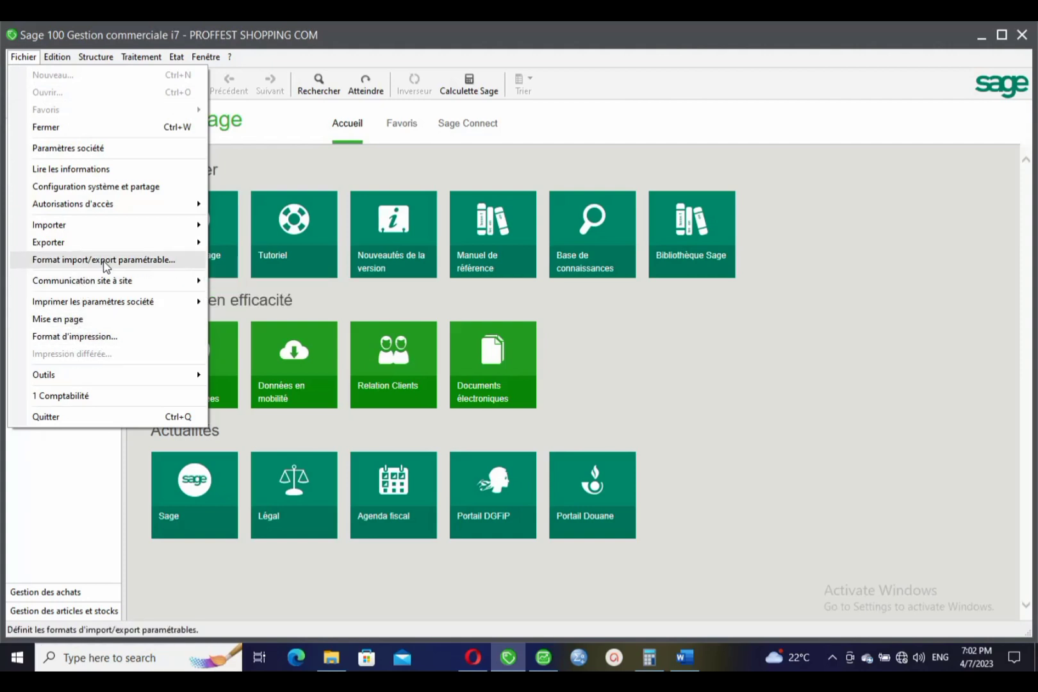
click(103, 262)
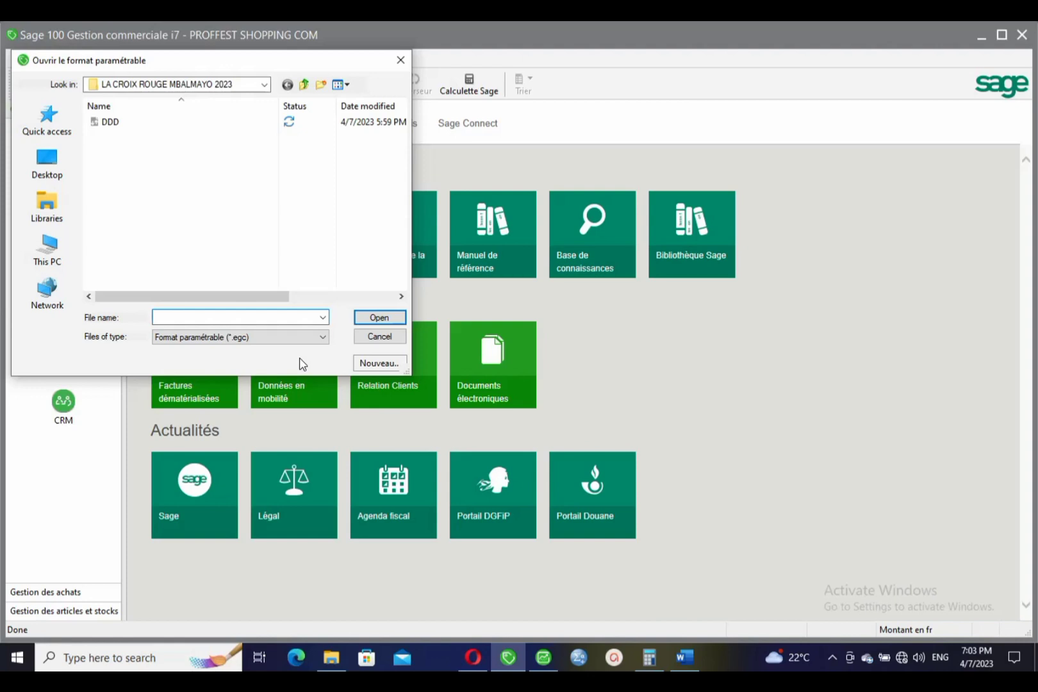
click(378, 364)
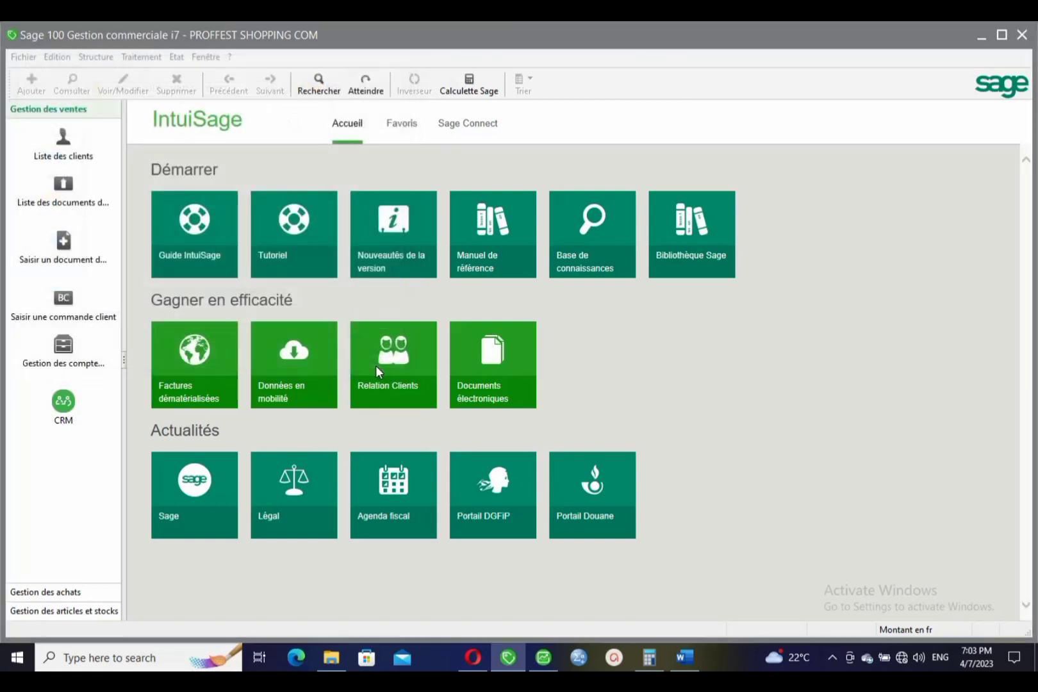
click(73, 176)
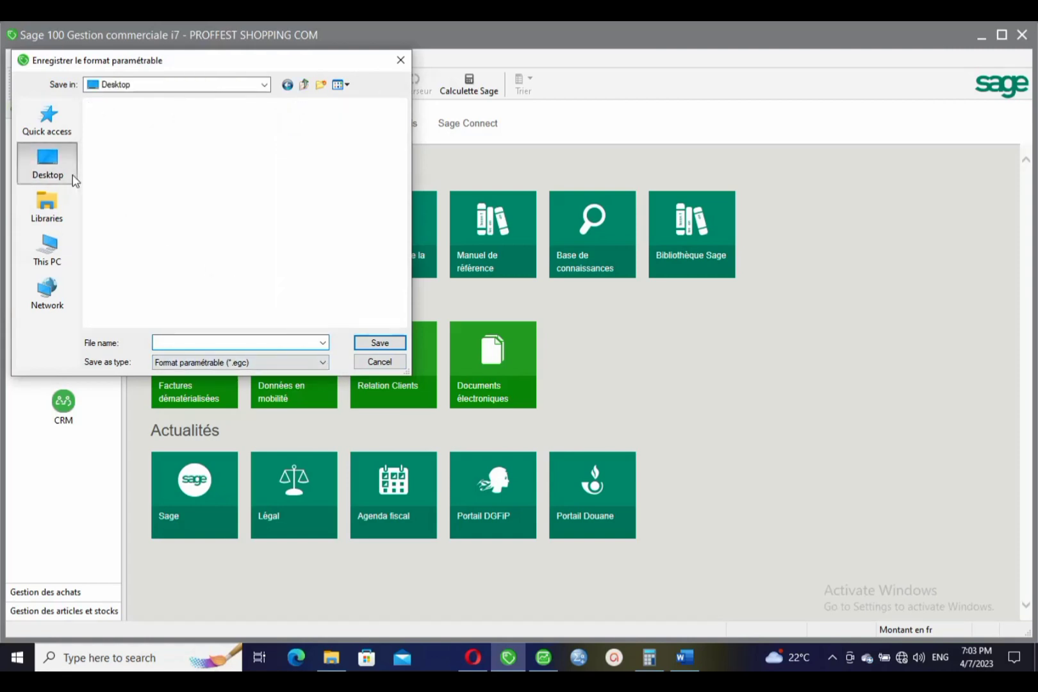
double_click(166, 235)
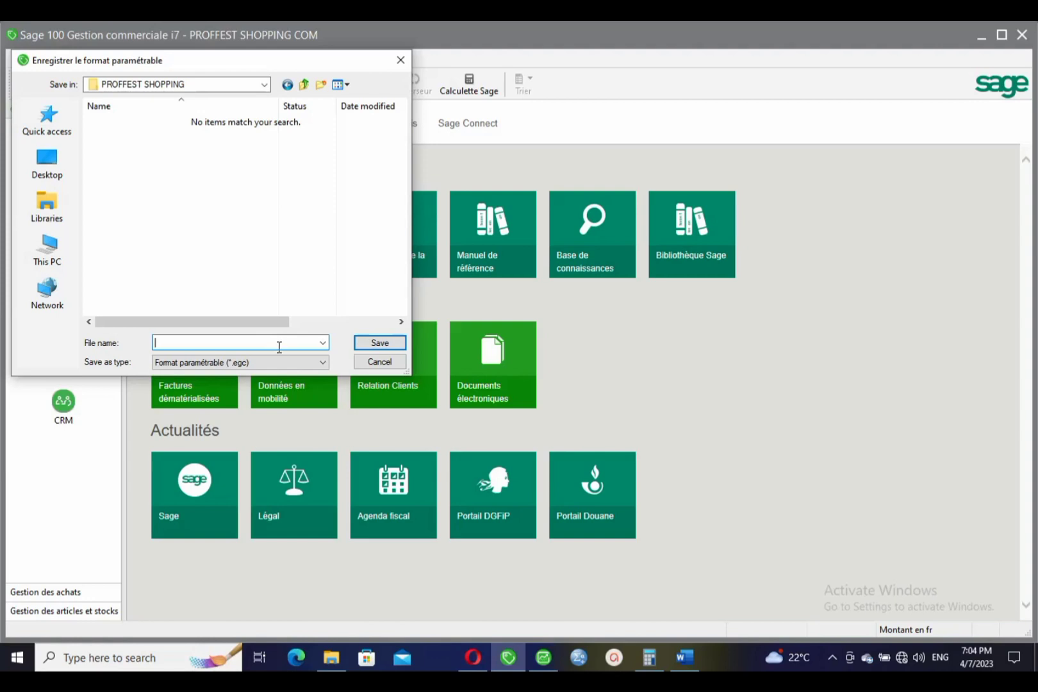
Step: Name the new format file FAMILY FORMAT and save it
text(F)
text(A;IL)
key(BackSpace)
key(BackSpace)
key(BackSpace)
text(MILY FORMAT)
click(380, 342)
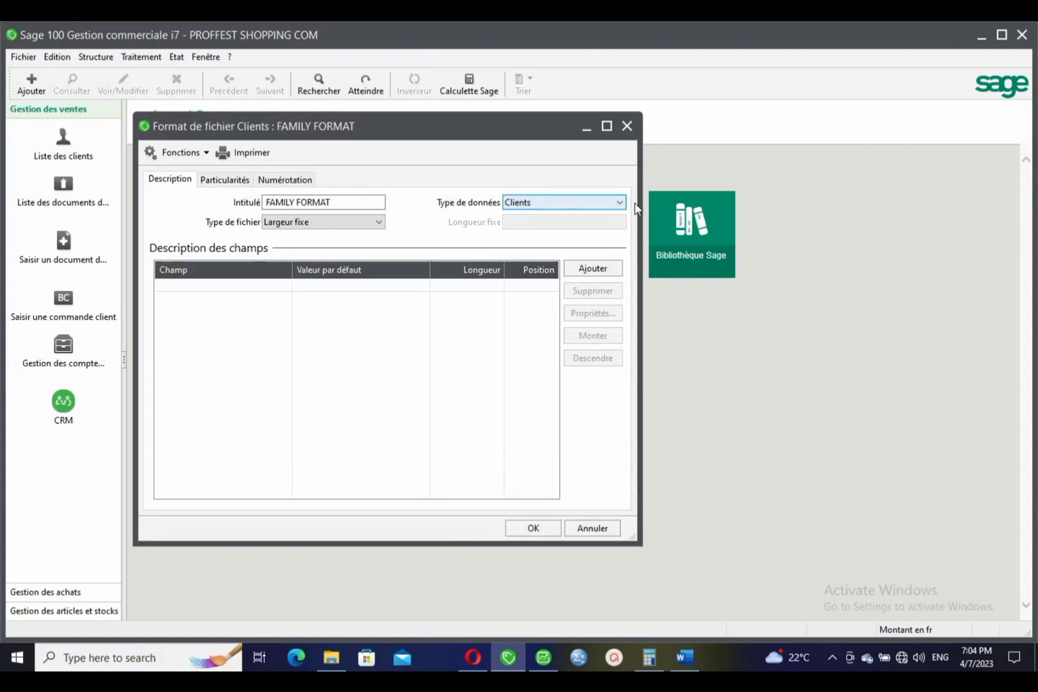
Step: Set the format's data type to Familles and add the Code field to its field description
click(621, 203)
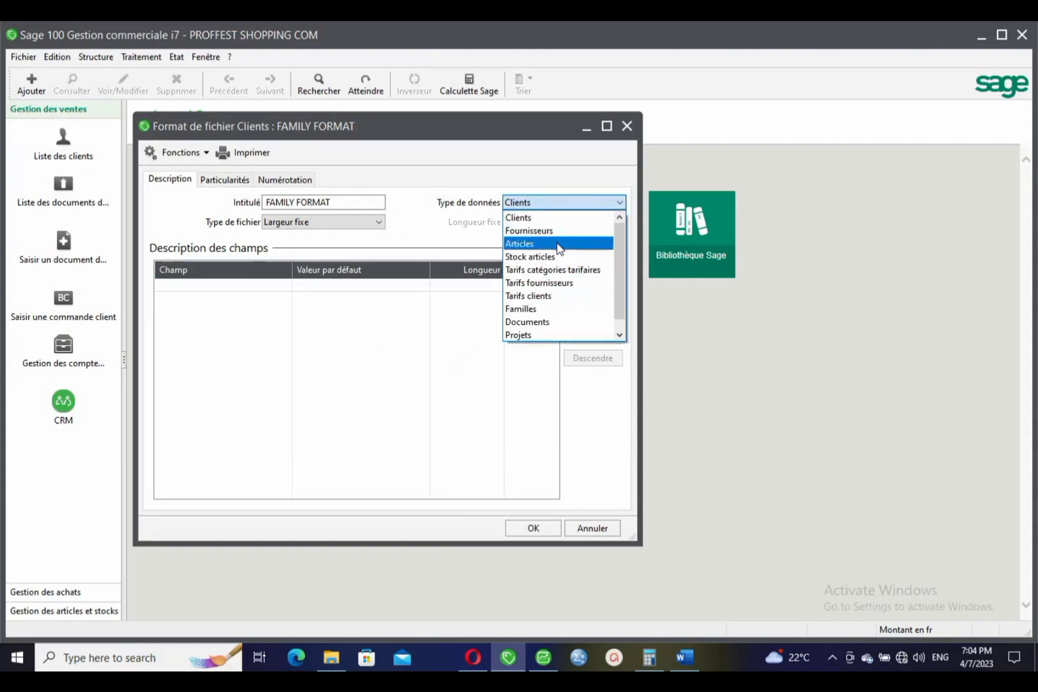
click(529, 308)
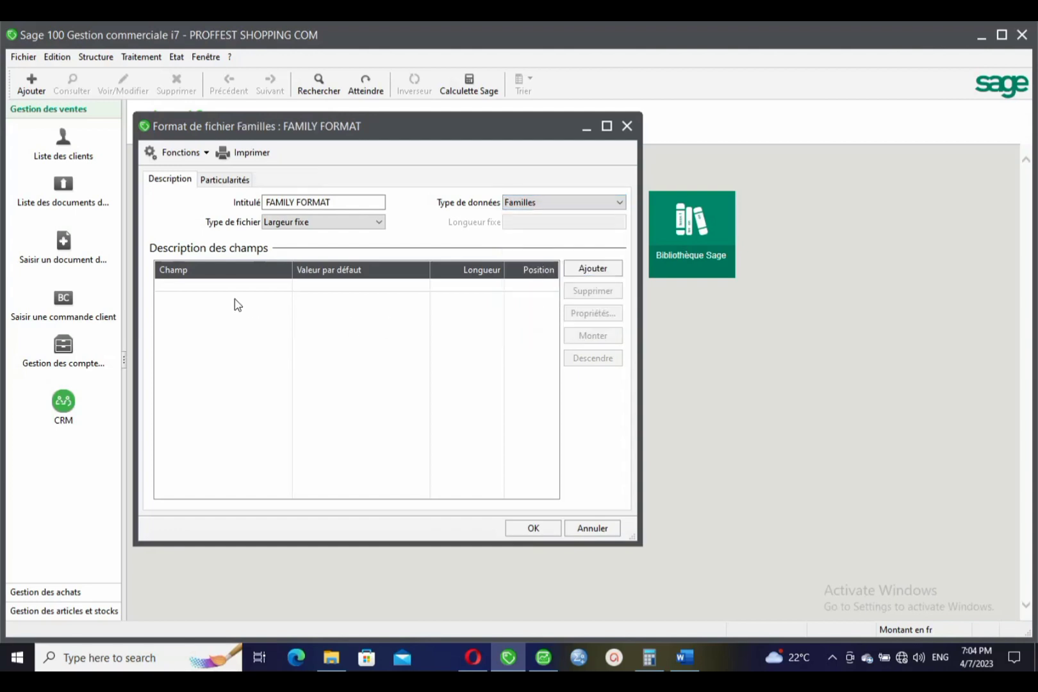
click(600, 271)
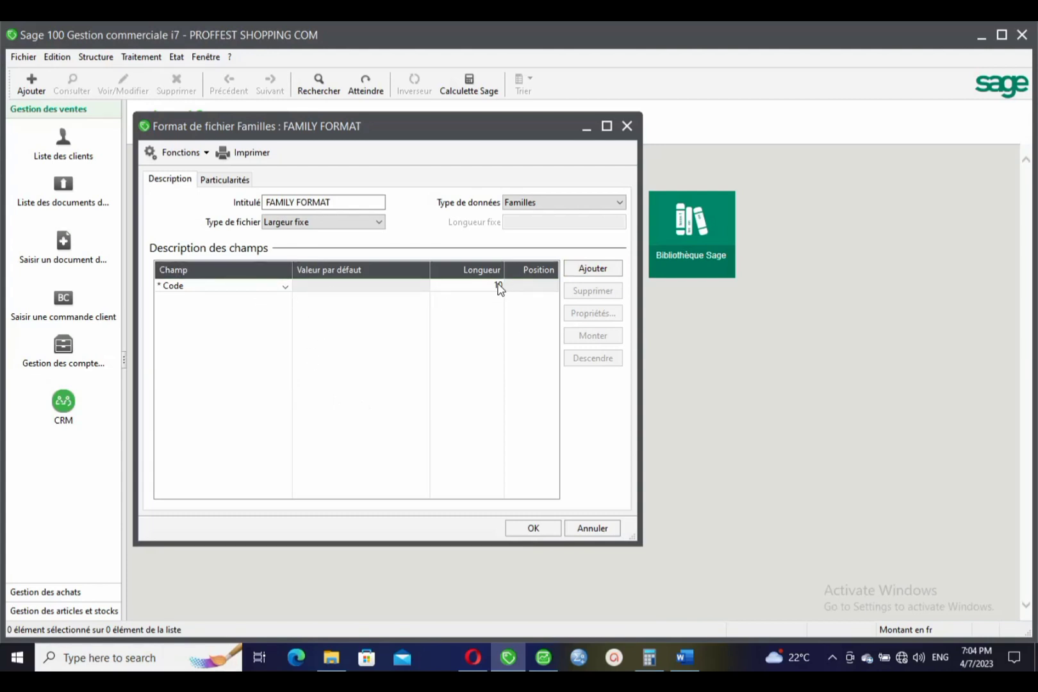
Step: Review the family codes in the Familles d'articles list to judge their length, widening the code column
click(96, 59)
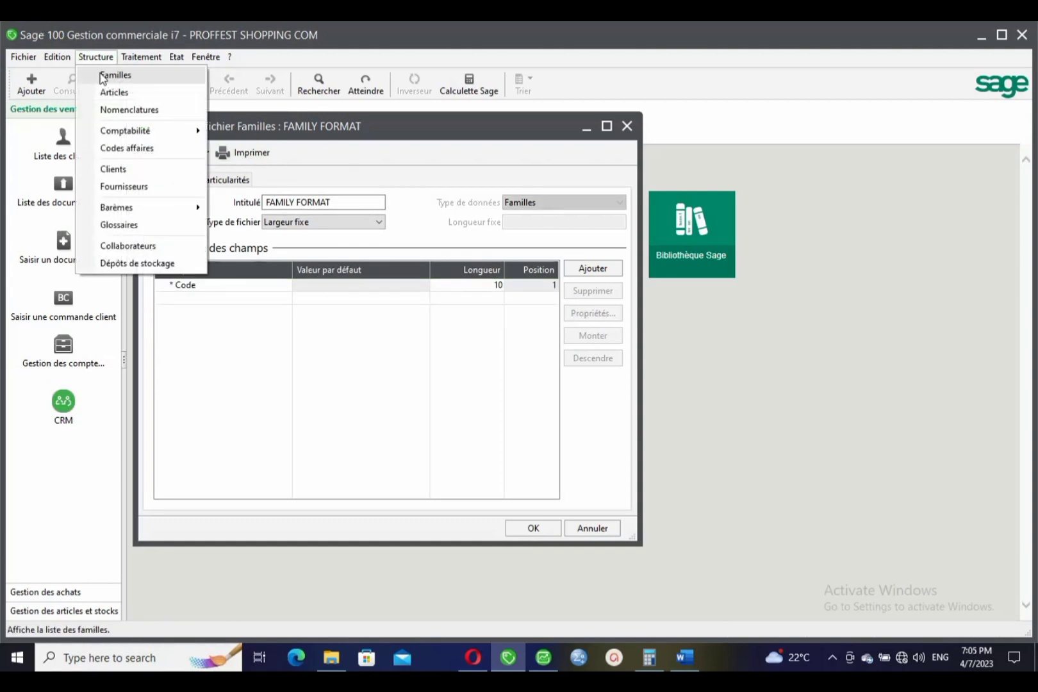
click(106, 72)
drag(404, 162, 348, 168)
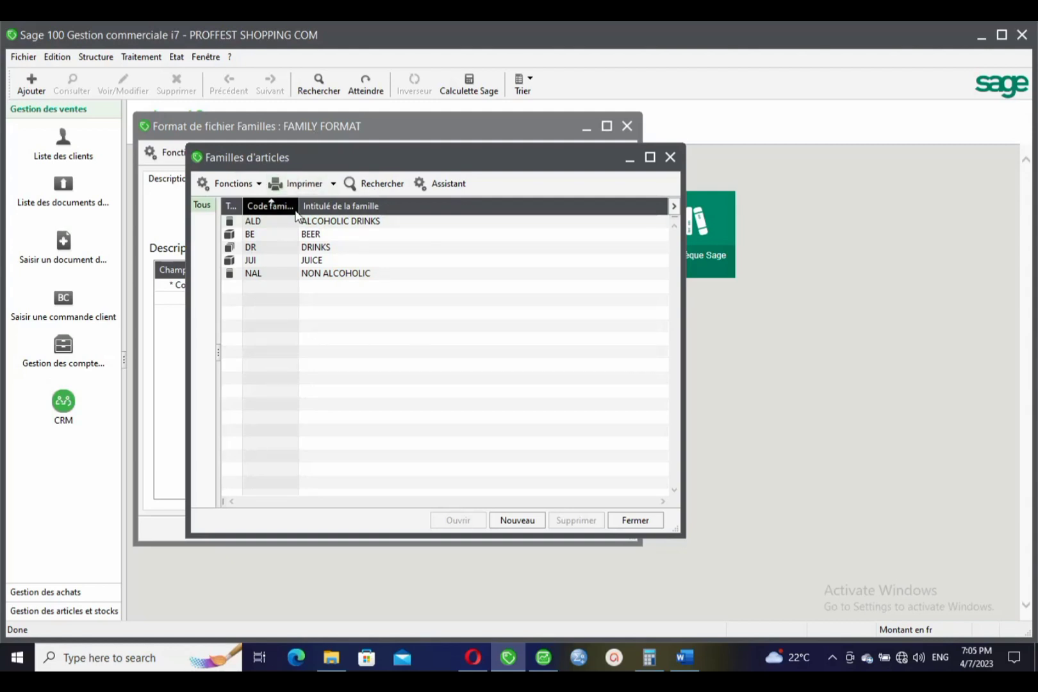
drag(298, 206, 350, 206)
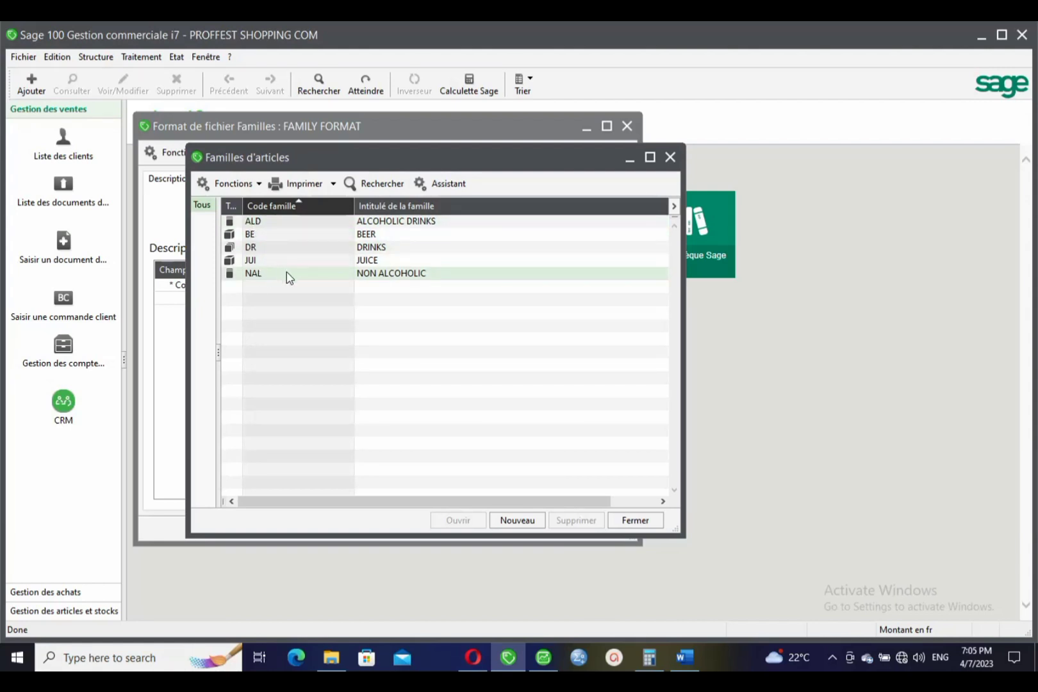
click(669, 158)
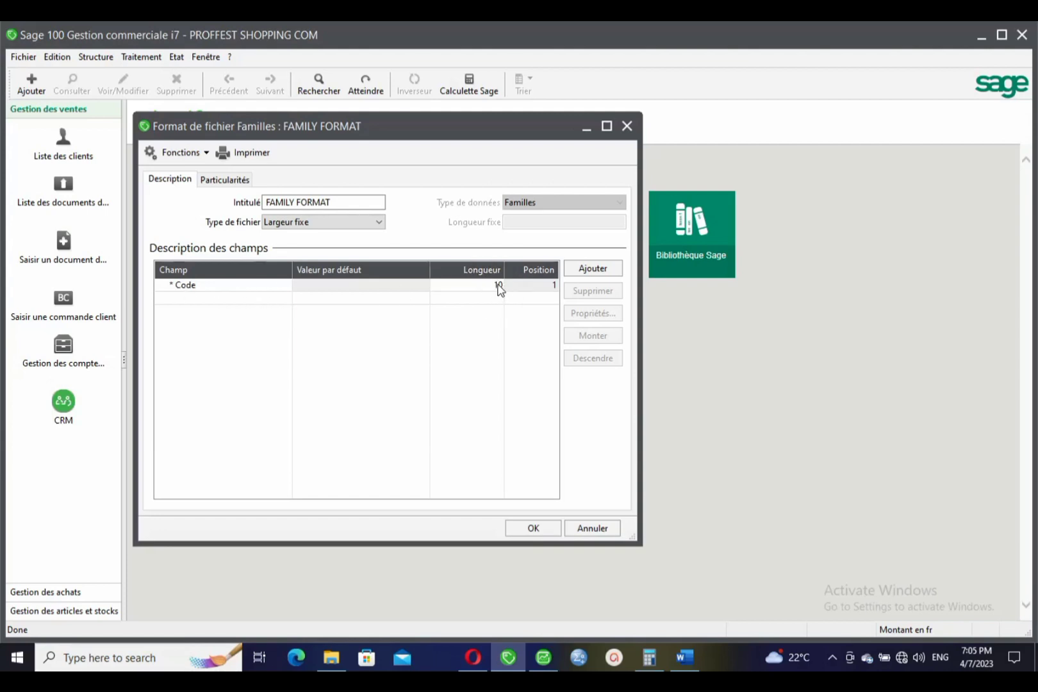
Step: Set the Code field's length to 2 and add the Intitulé field to the format
click(500, 288)
click(499, 284)
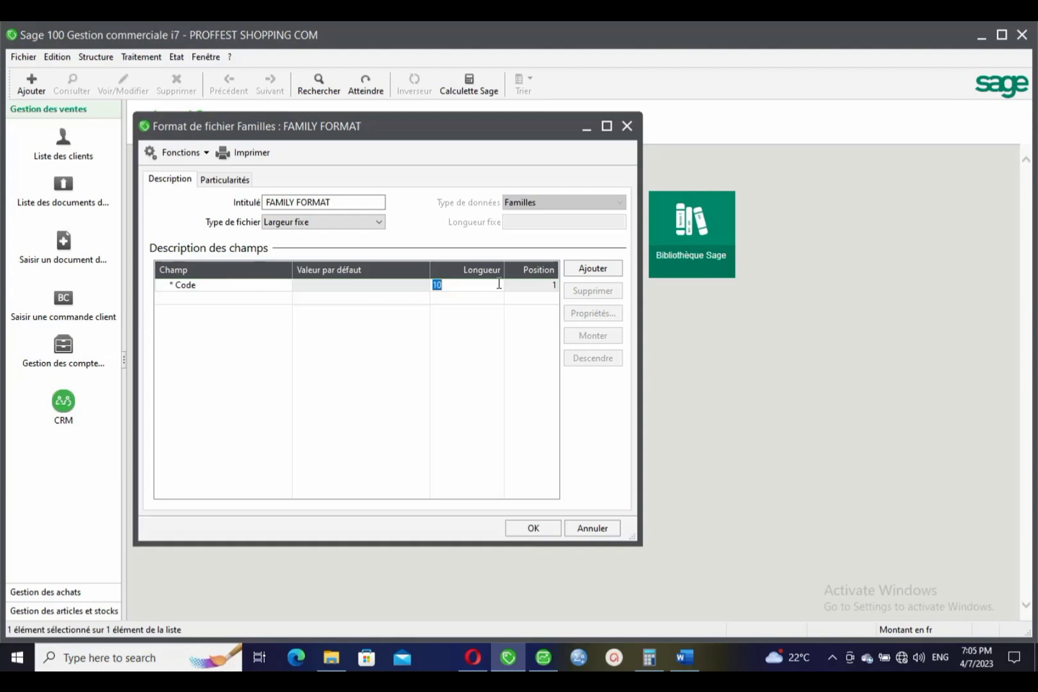
text(2)
click(584, 274)
click(284, 301)
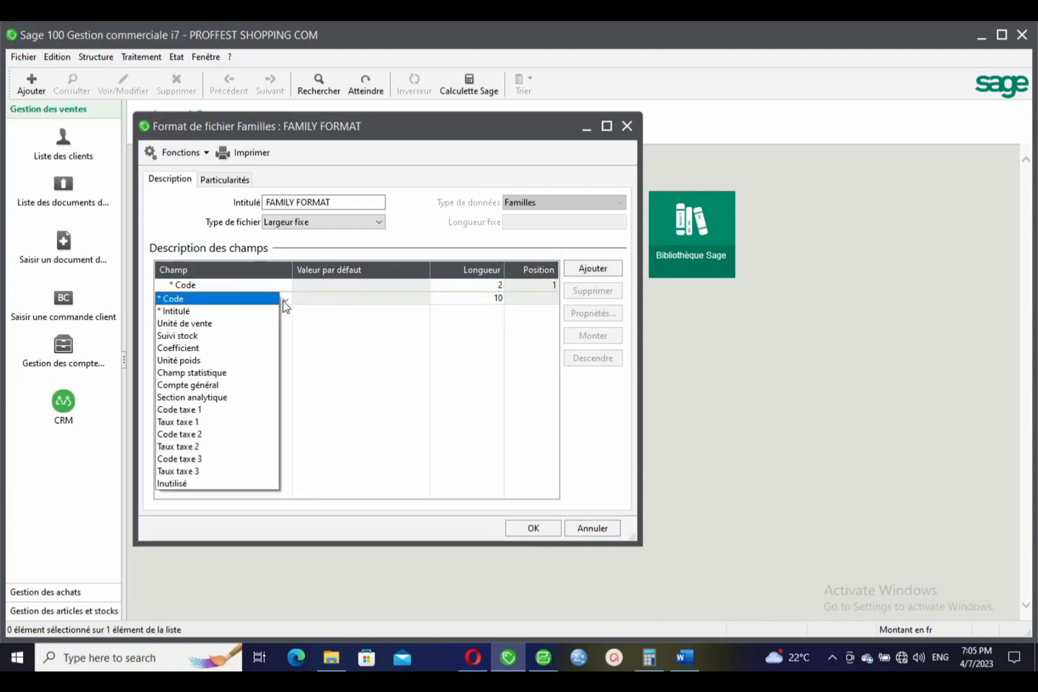
click(247, 312)
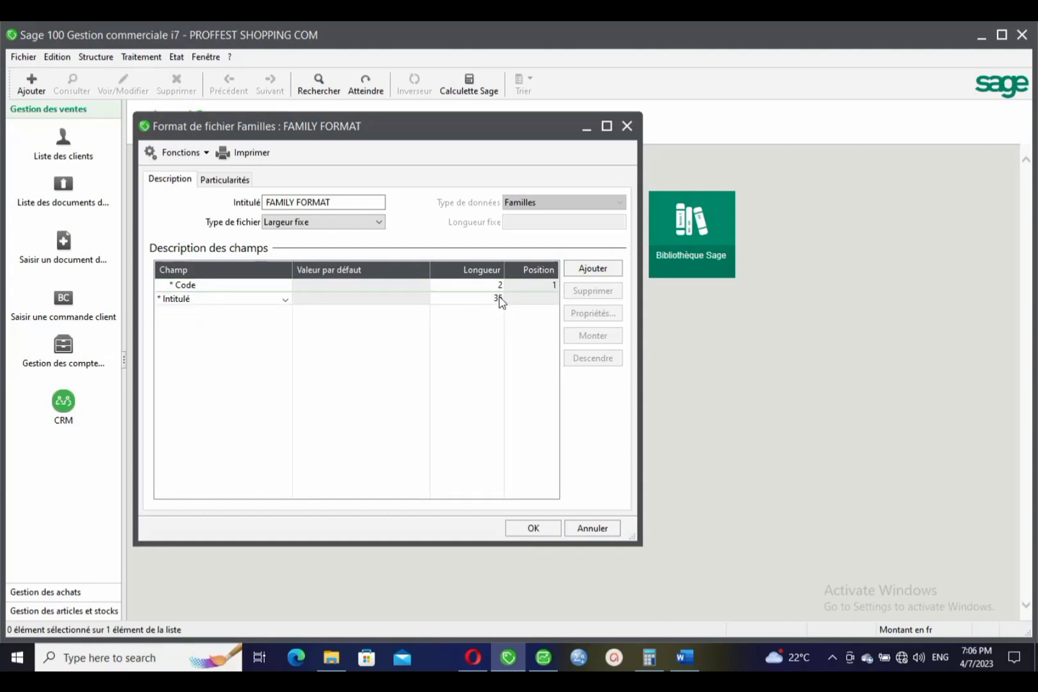
Step: Add the Suivi stock and Compte général fields to the family format
click(609, 269)
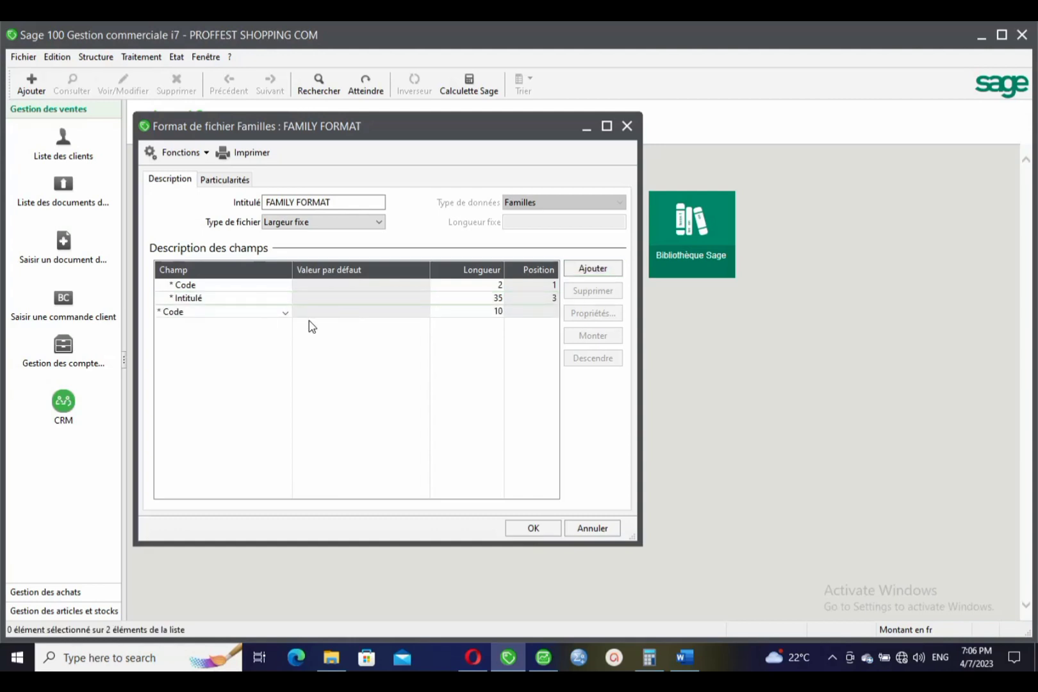
click(285, 313)
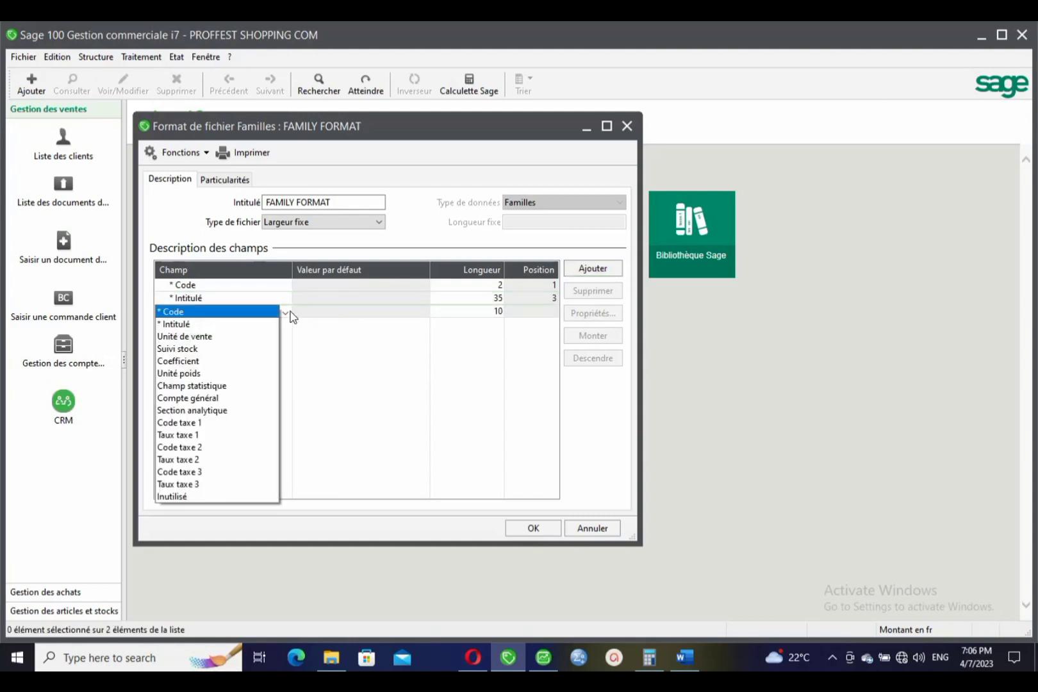
click(200, 351)
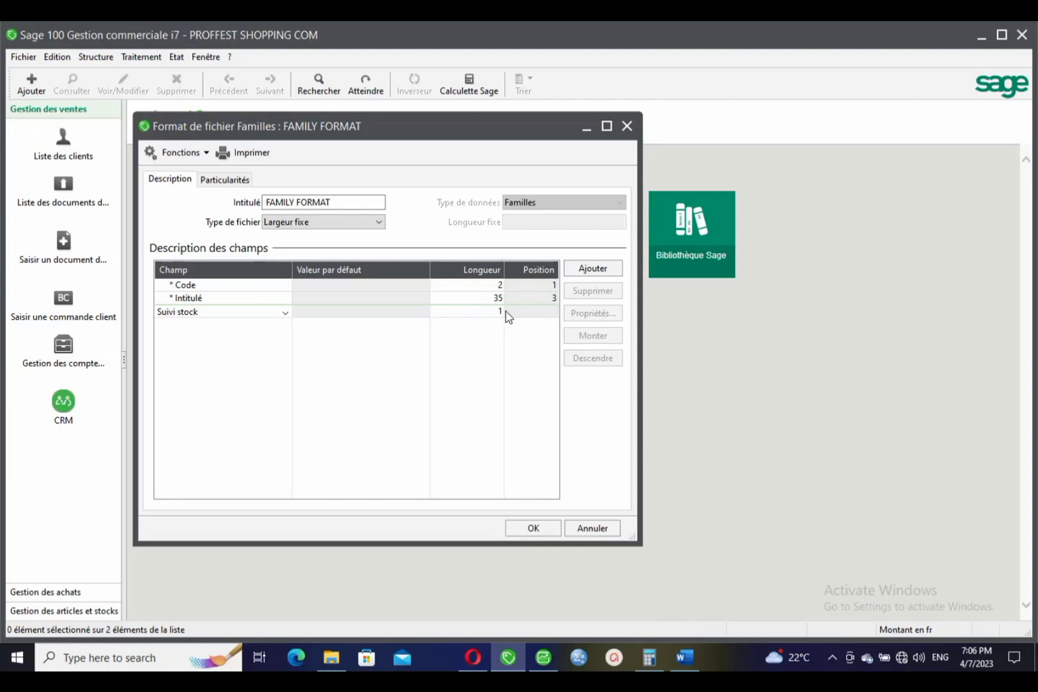
click(580, 270)
click(283, 326)
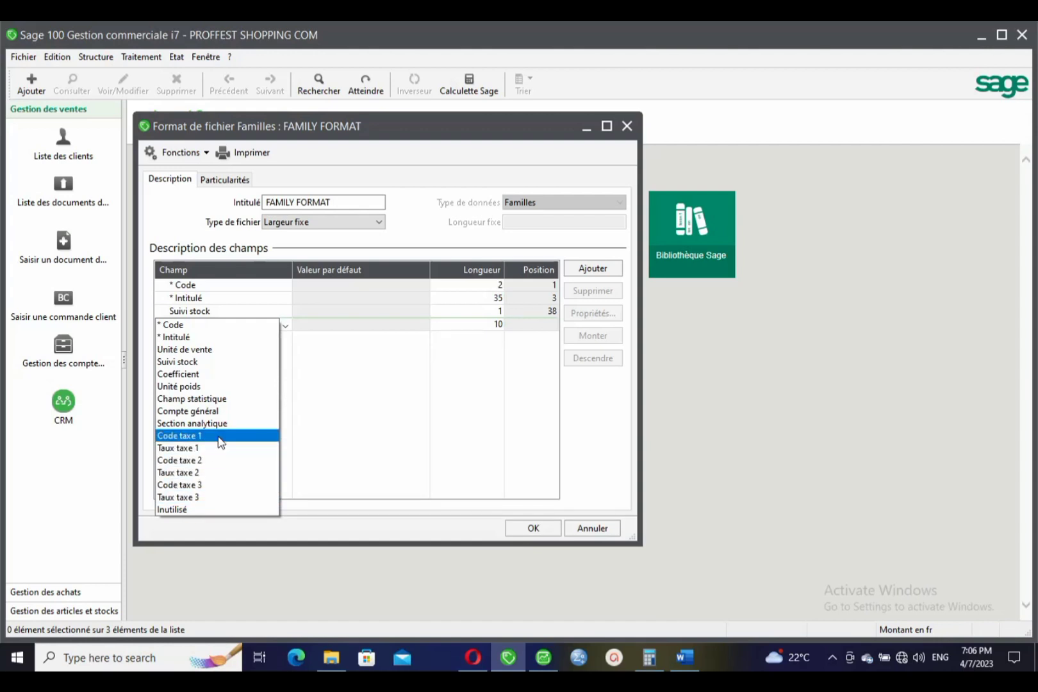
click(224, 411)
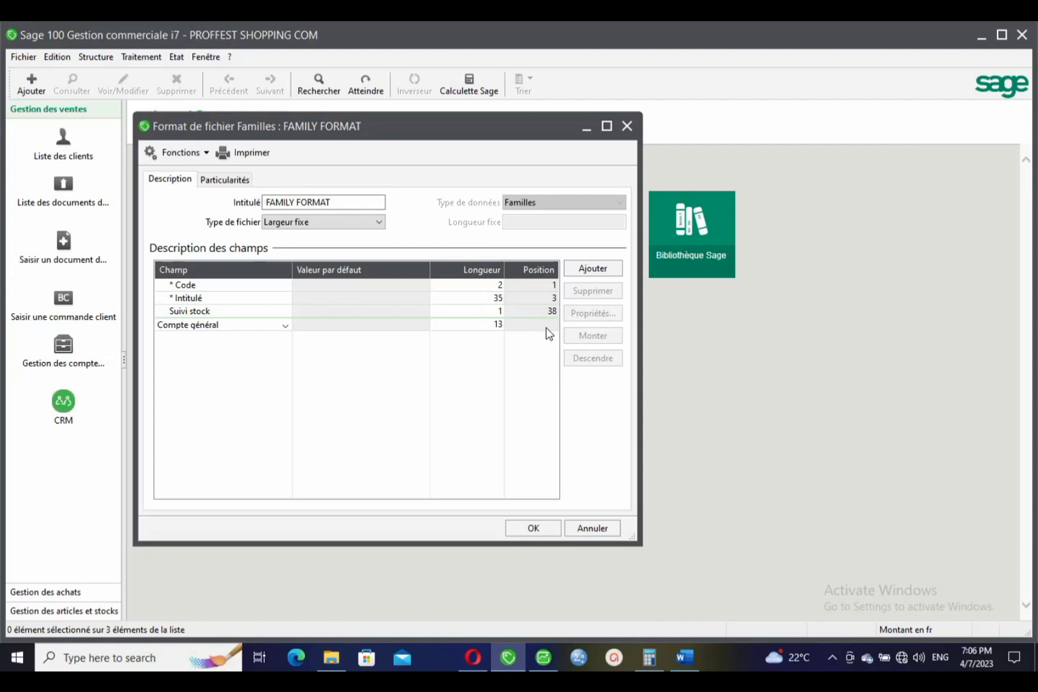
Step: Add the Unité de vente field as the last field and save the family format
click(594, 269)
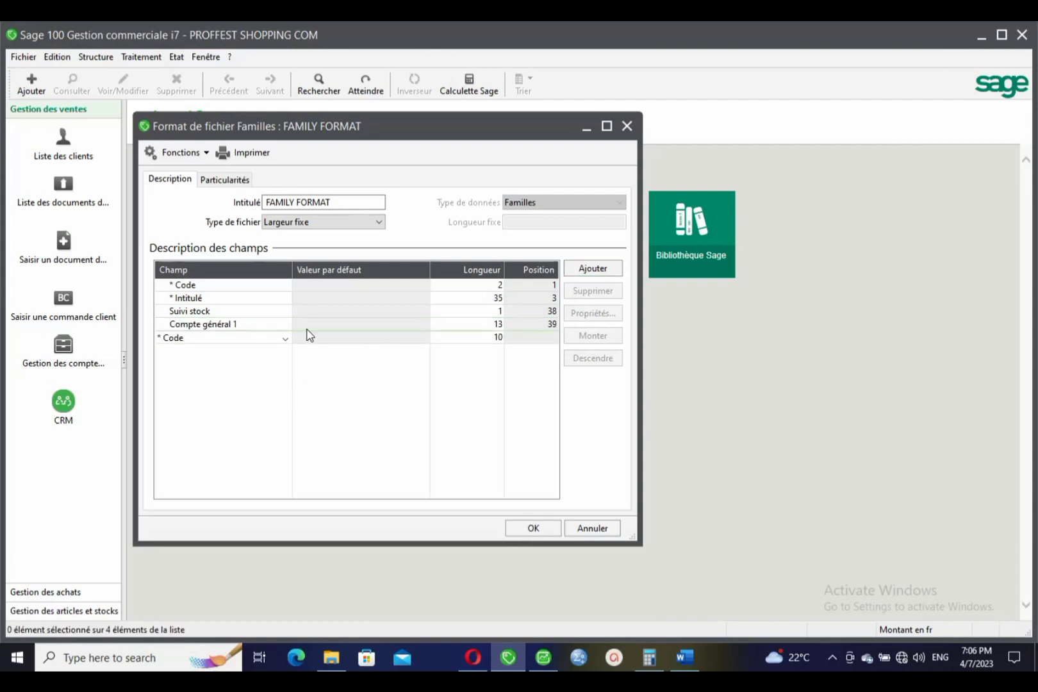
click(284, 342)
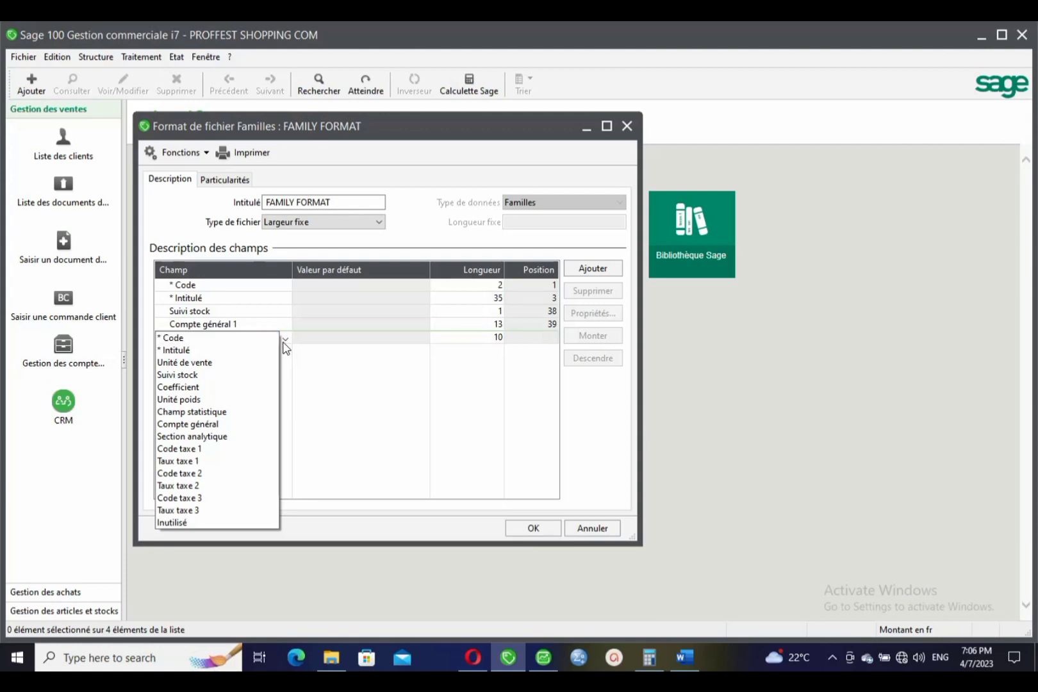
click(225, 363)
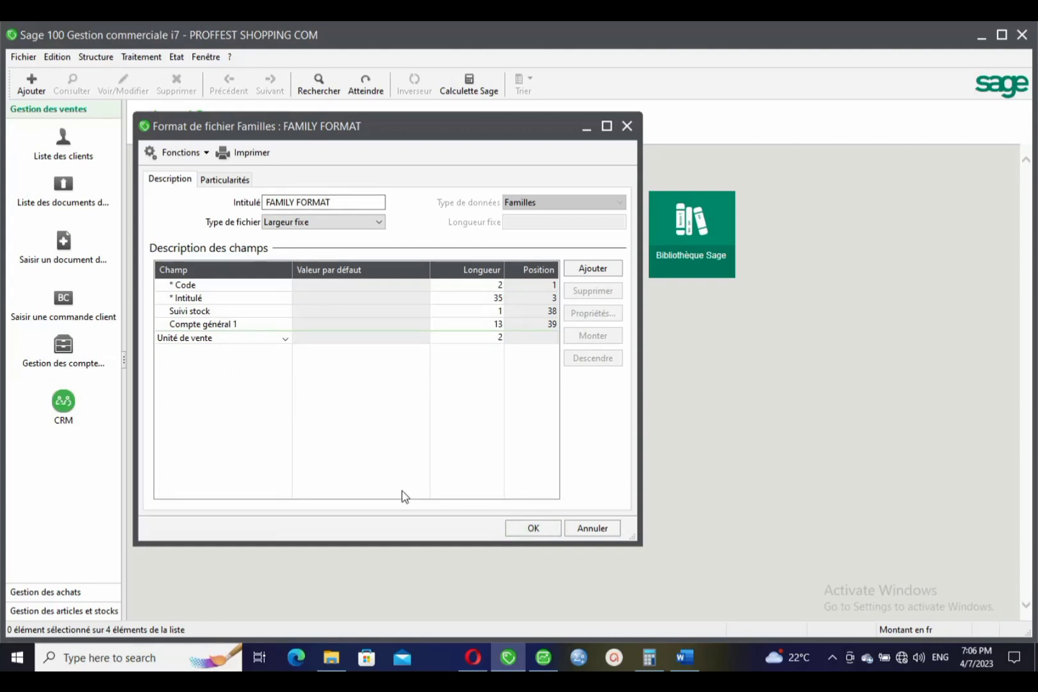
click(513, 531)
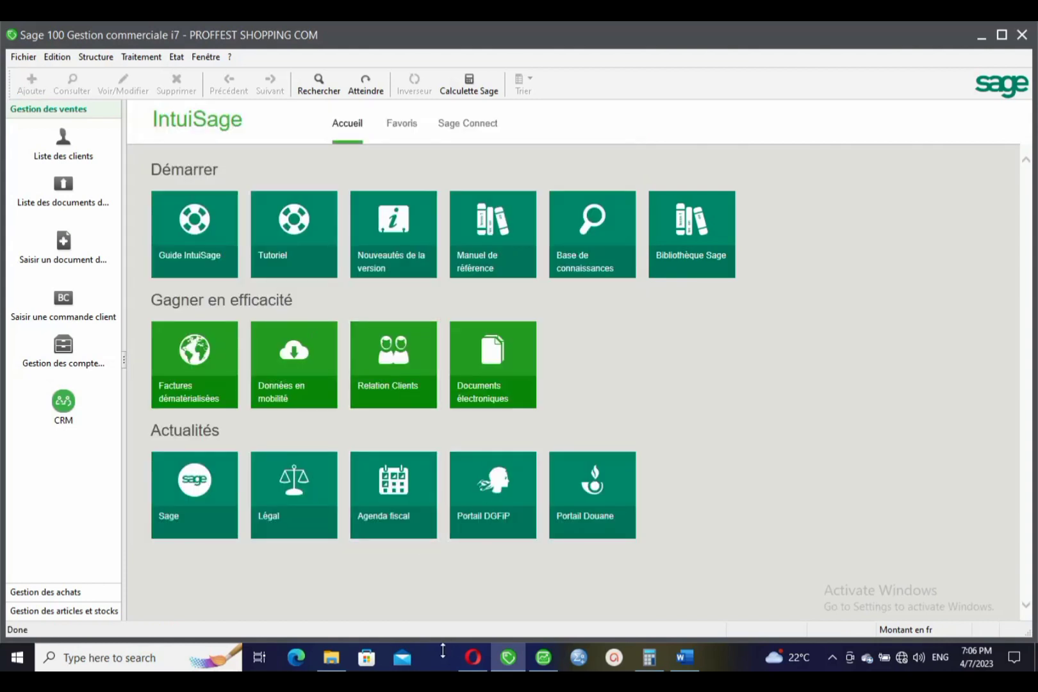
Step: Switch to File Explorer and check the PROFFEST SHOPPING folder on the Desktop for the saved format file
click(331, 657)
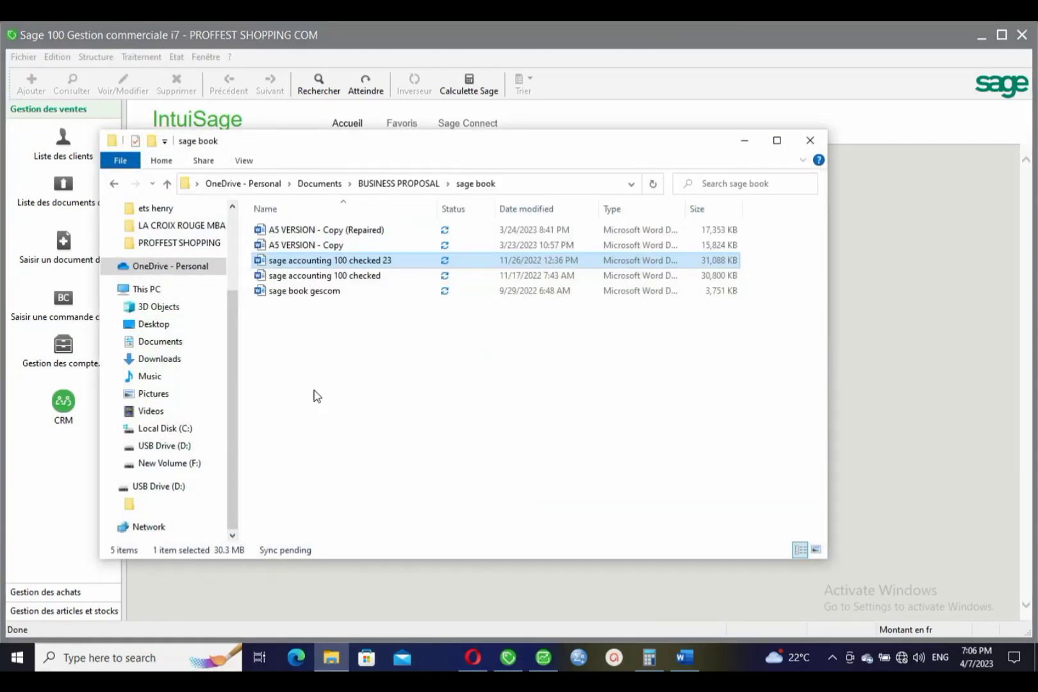
click(165, 325)
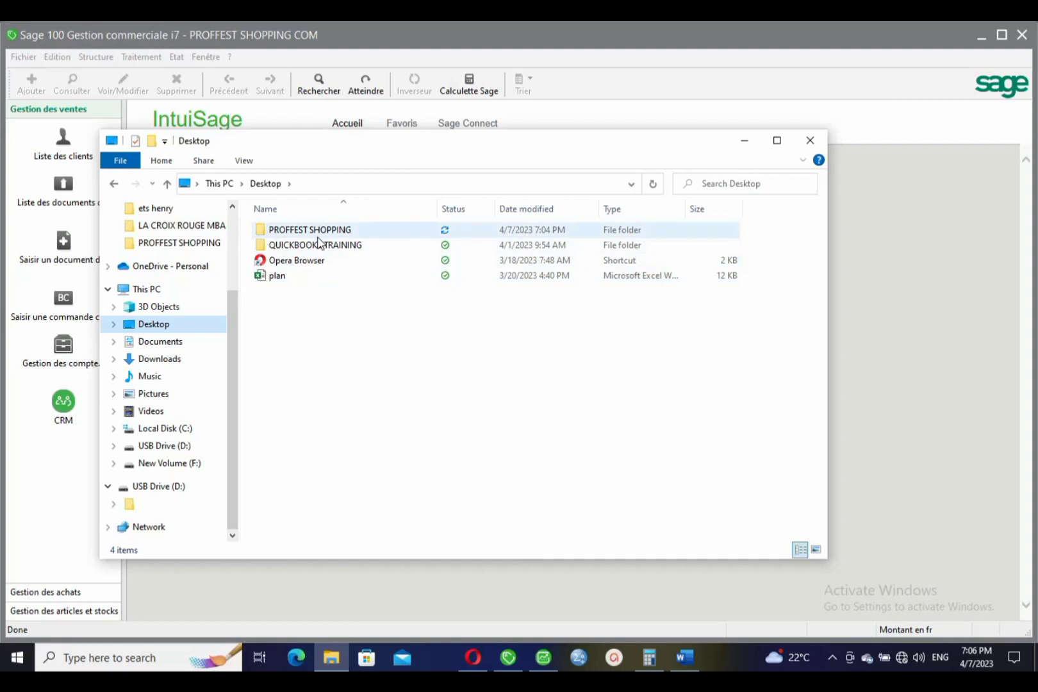
double_click(319, 236)
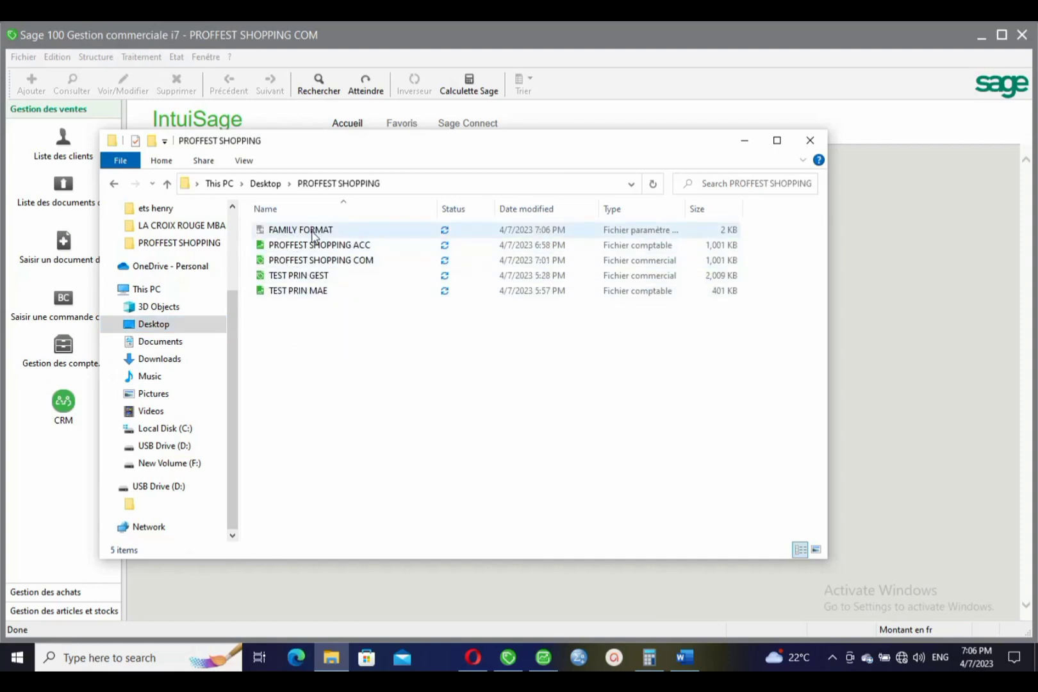
Step: Create a new configurable import/export format named ARTICLES FORMAT in the PROFFEST SHOPPING folder
click(22, 58)
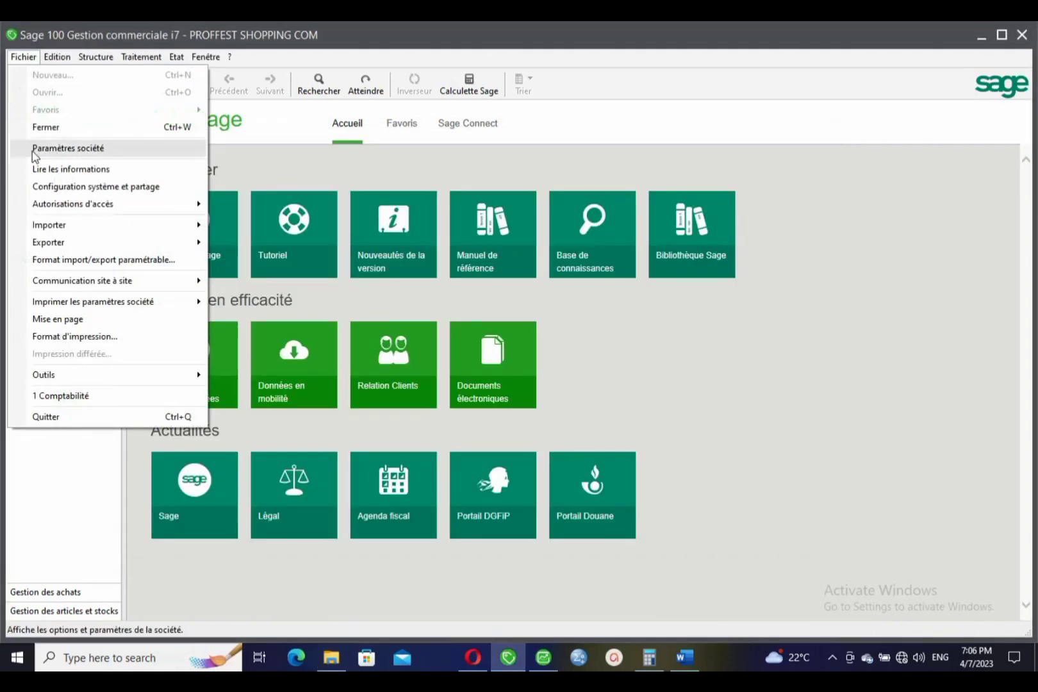
click(70, 262)
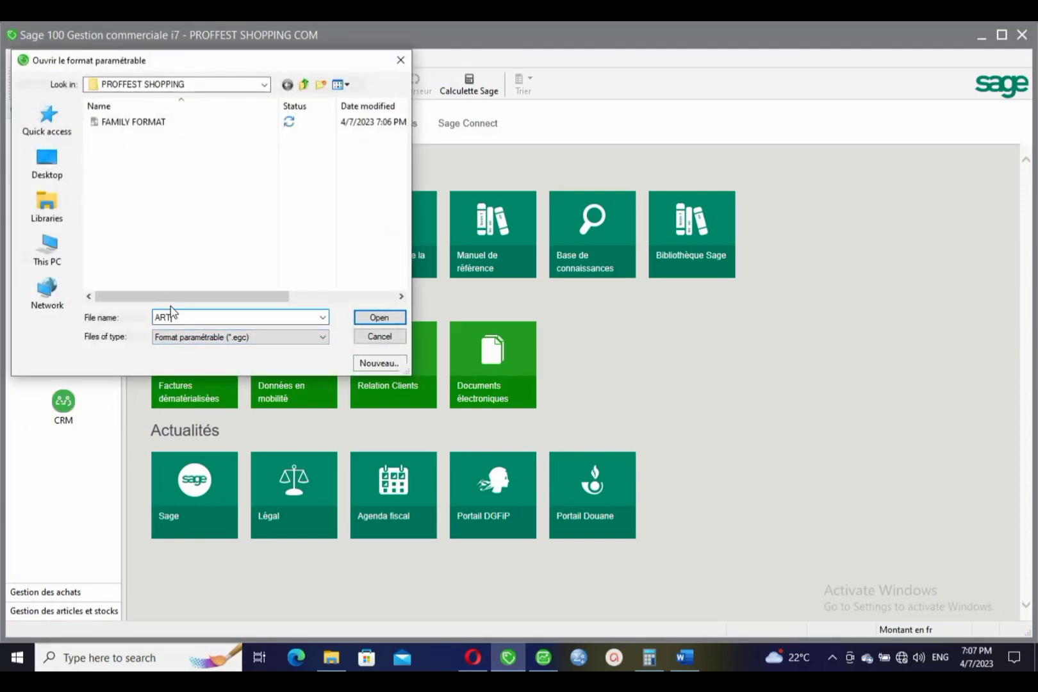
text(ARTICLES FORMAT)
drag(232, 317, 158, 315)
key(ctrl+c)
key(BackSpace)
click(376, 365)
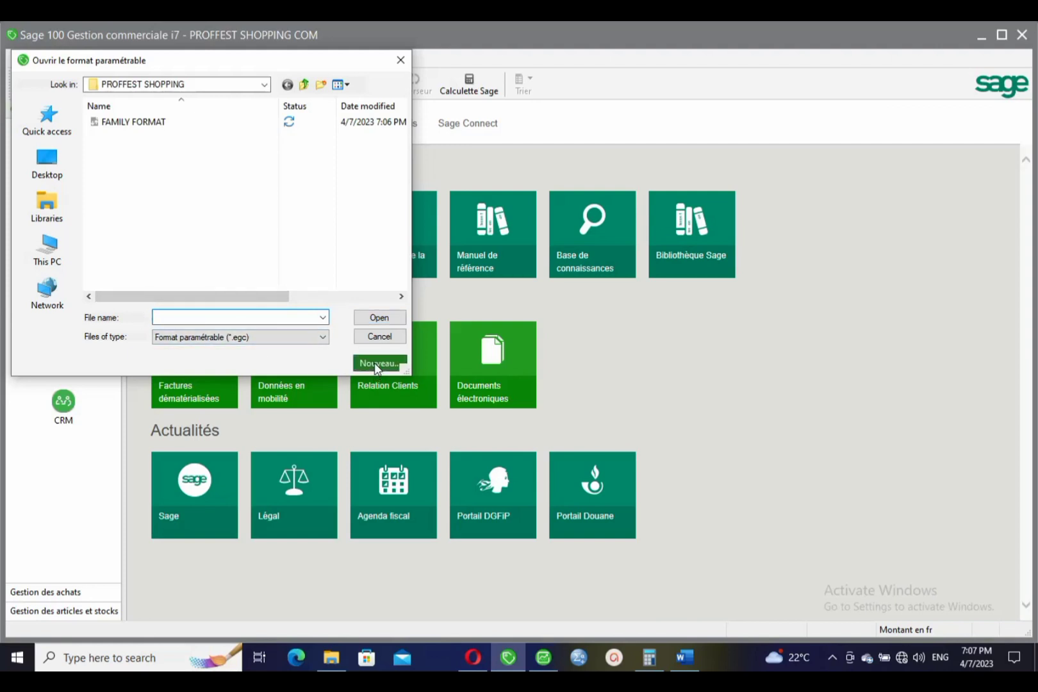
key(ctrl+v)
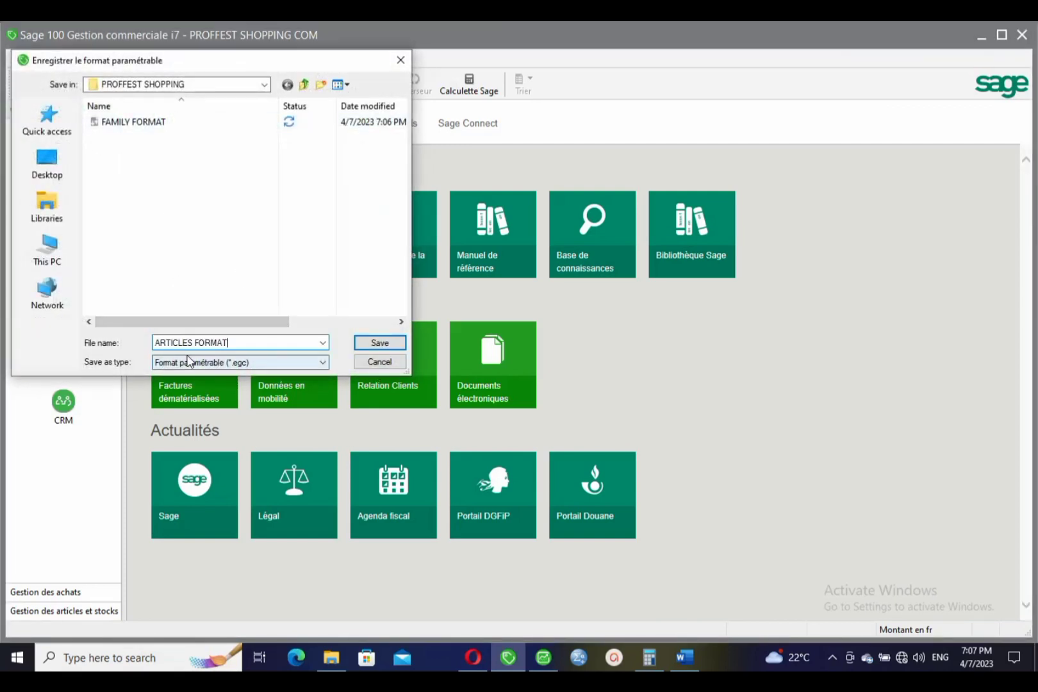
click(371, 344)
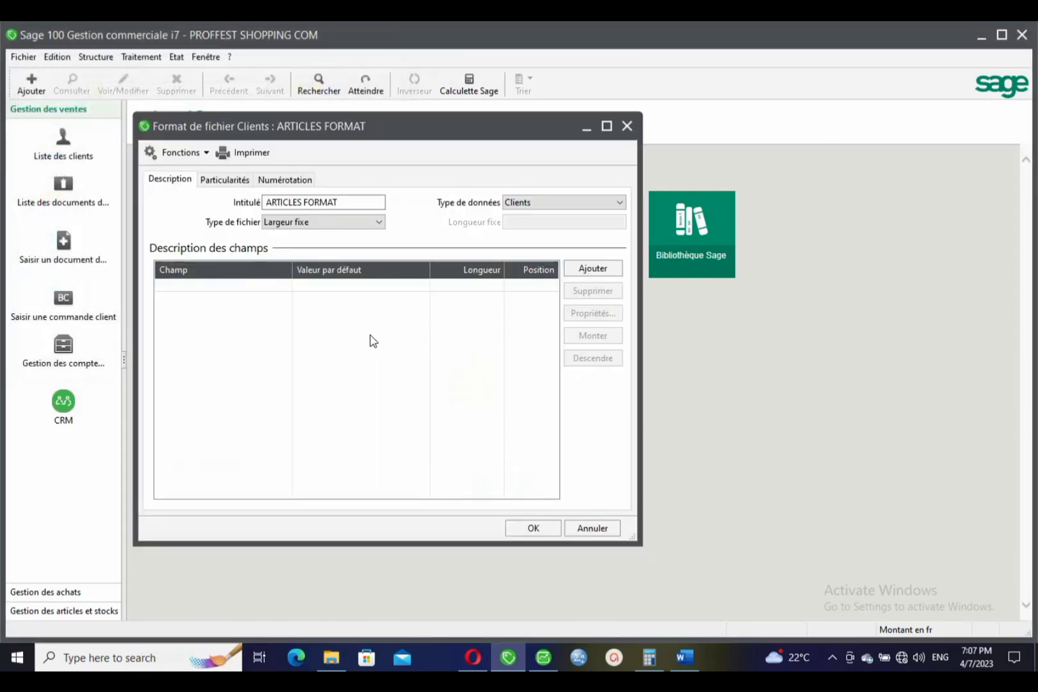
Step: Set the format's data type to Articles and add the Référence field as the first field
click(616, 203)
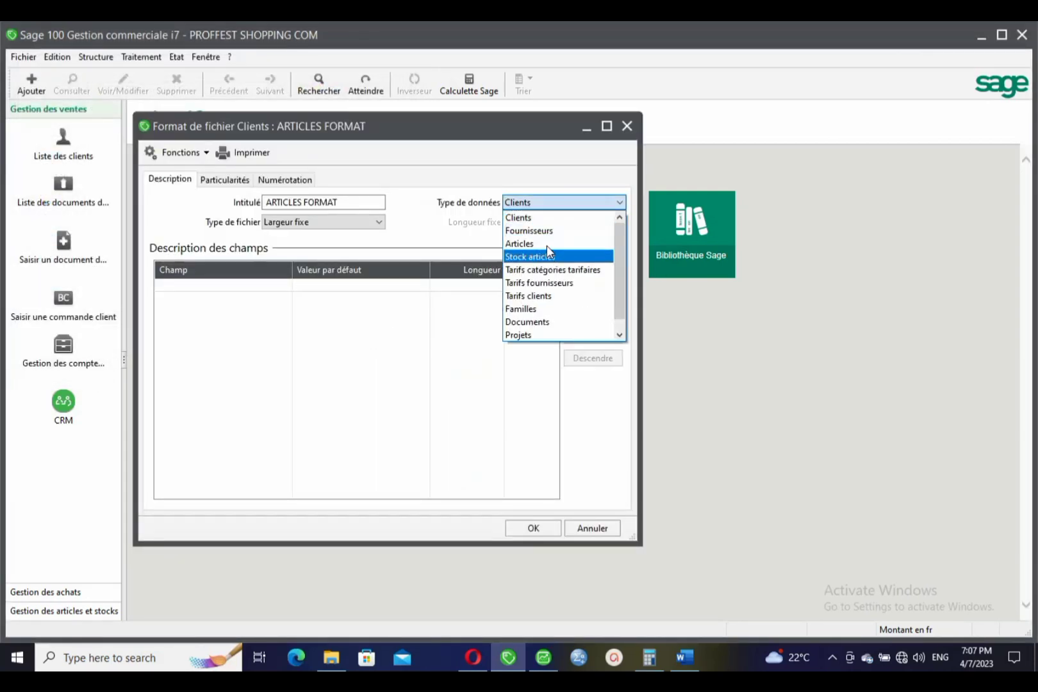
click(547, 245)
click(576, 269)
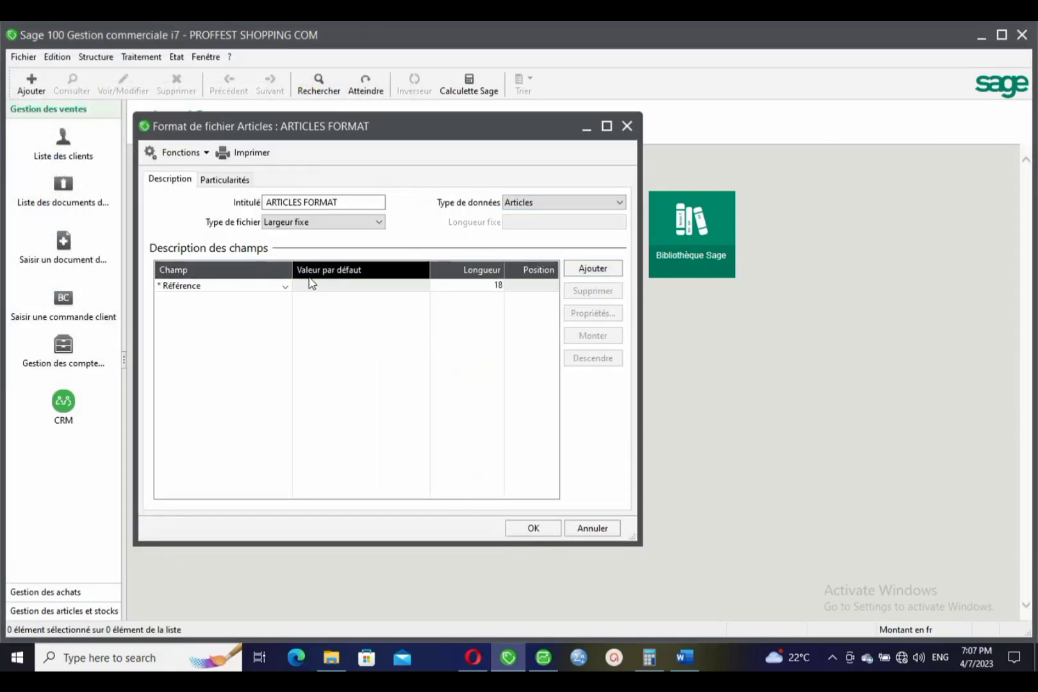
click(286, 287)
click(245, 287)
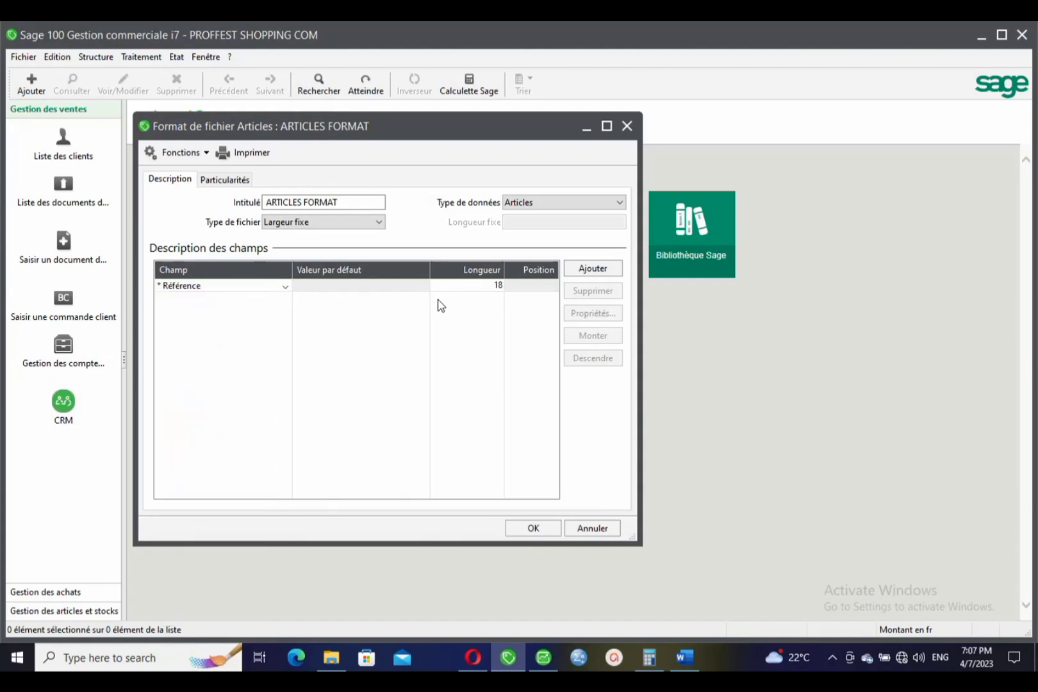
Step: Add the Désignation field below Référence in the articles format
click(581, 268)
click(285, 300)
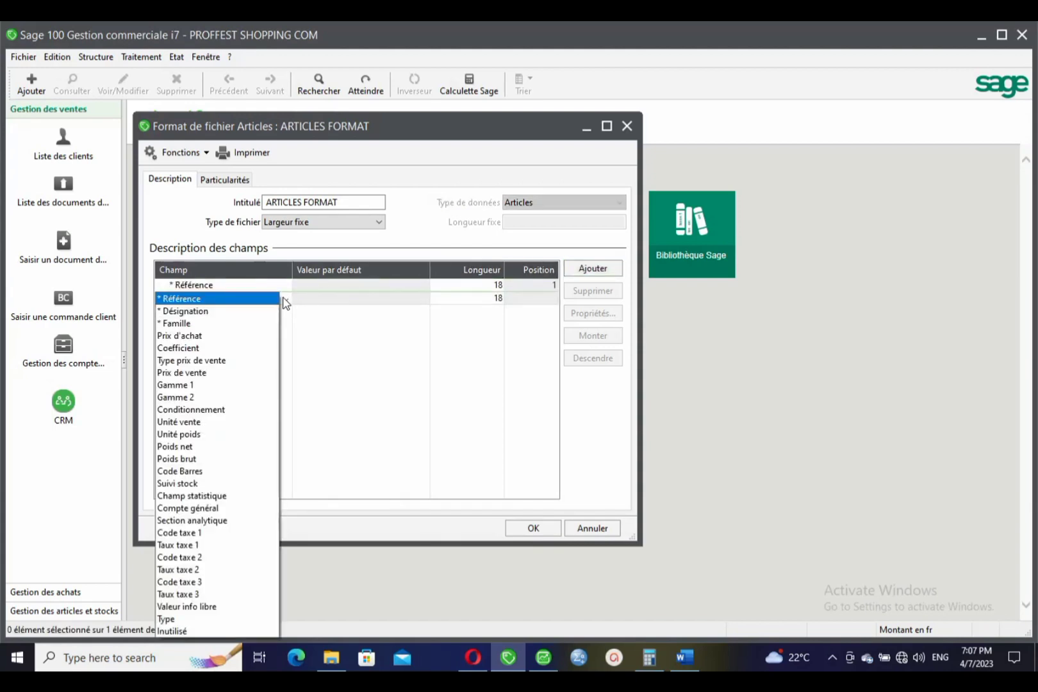
click(257, 312)
Step: Add the Famille field to the articles format and save the format
click(603, 276)
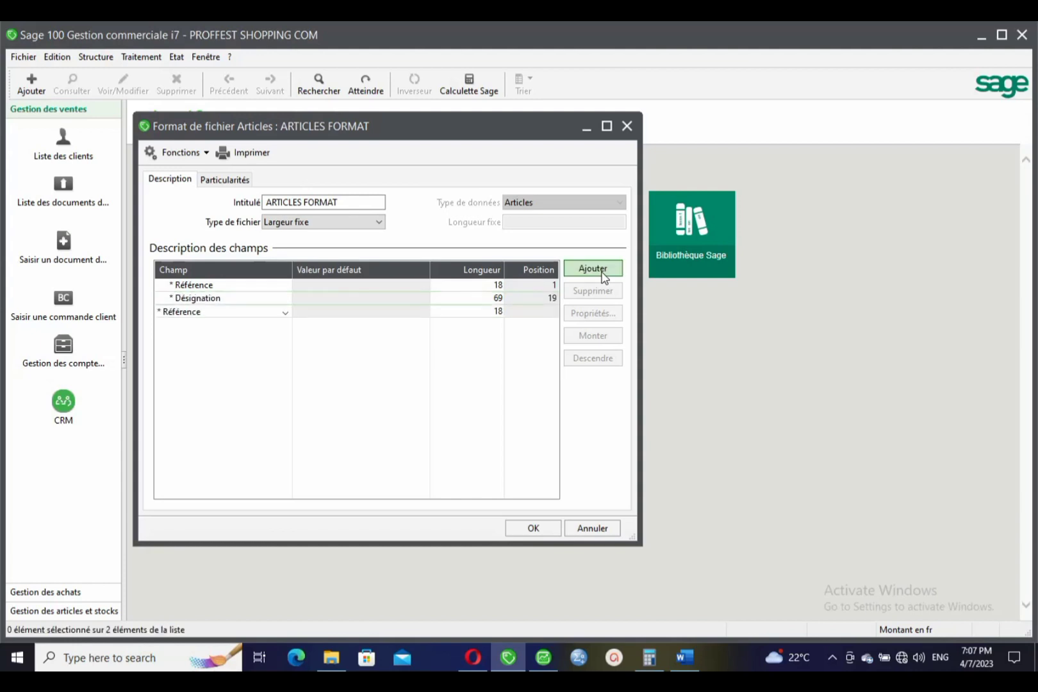
click(289, 314)
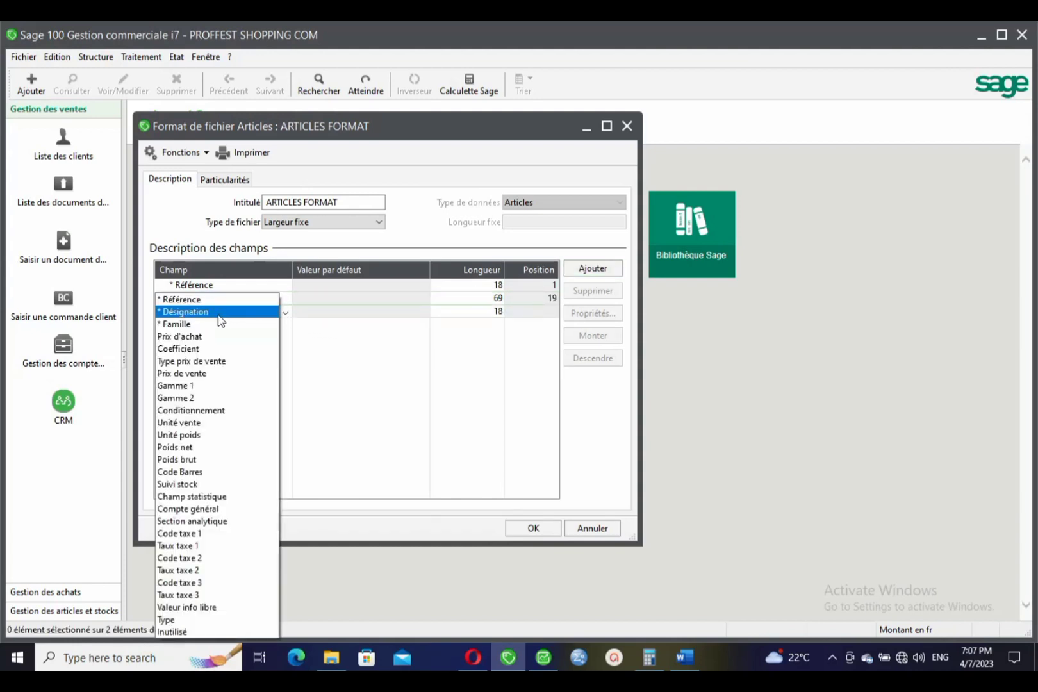
click(200, 325)
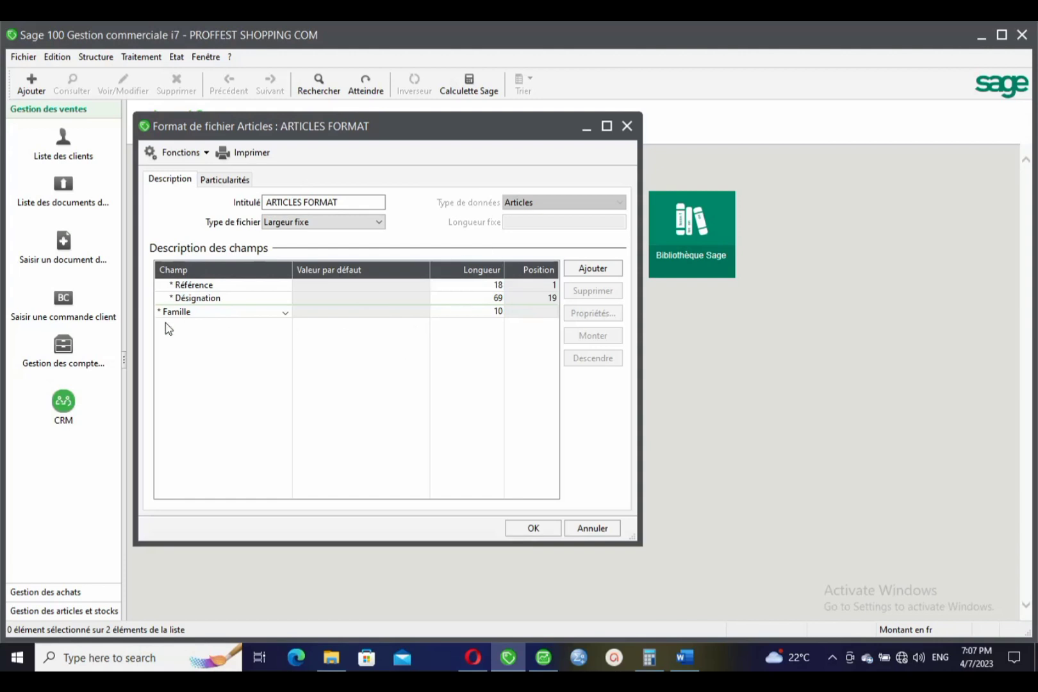
click(286, 315)
click(286, 315)
click(532, 529)
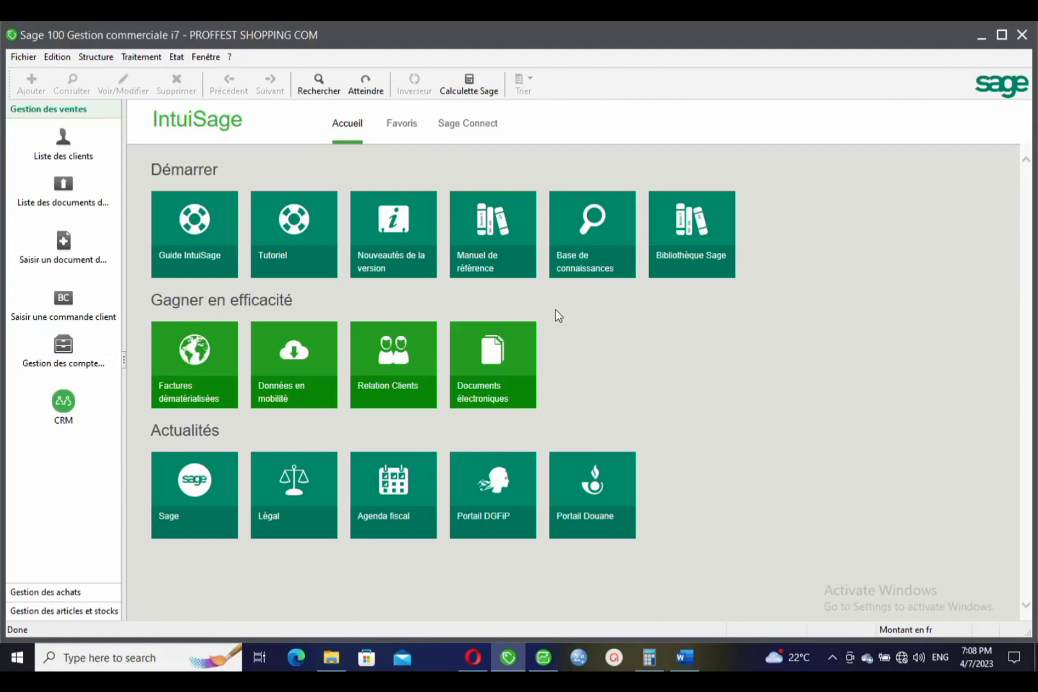
Step: Start a configurable-format import with FAMILY FORMAT to check the expected import file type, and close it without importing
click(24, 59)
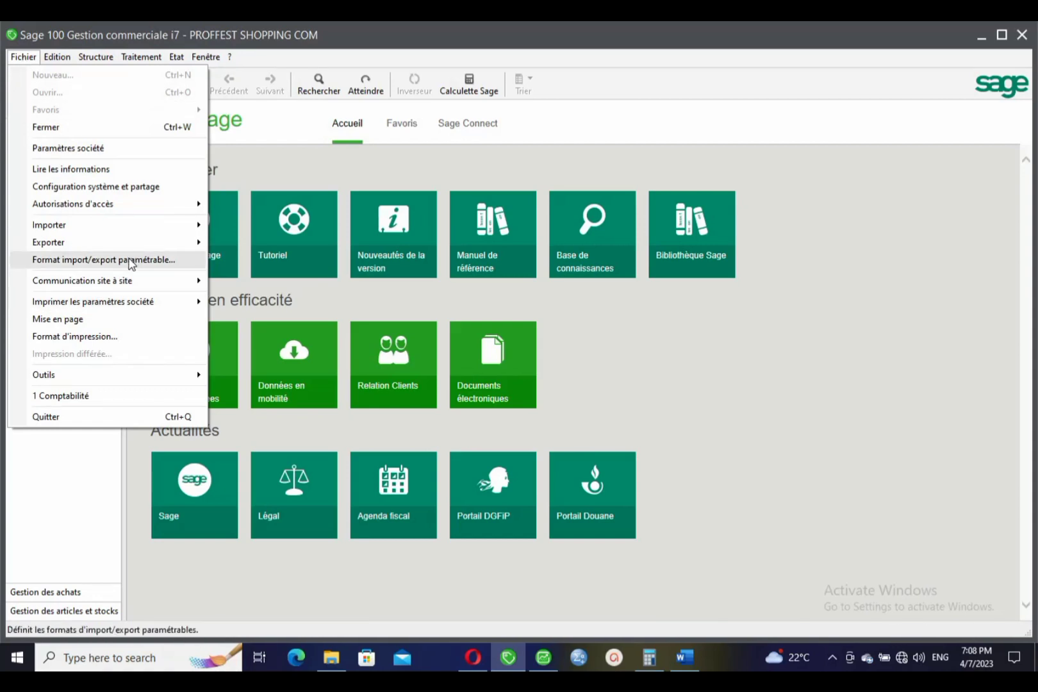
mouse_move(87, 226)
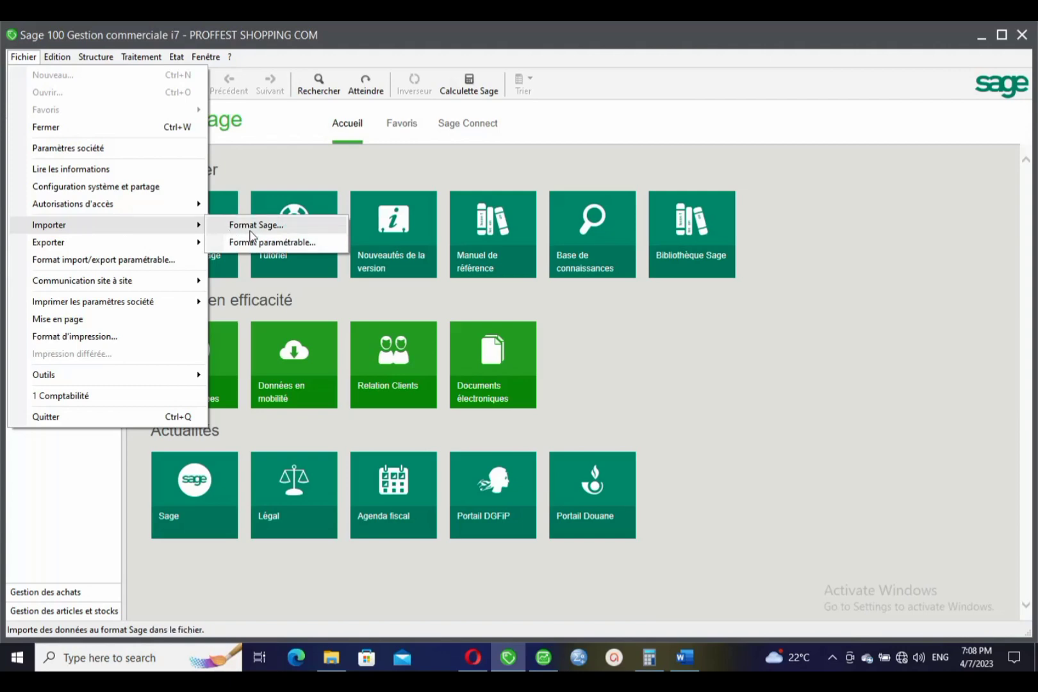
click(270, 247)
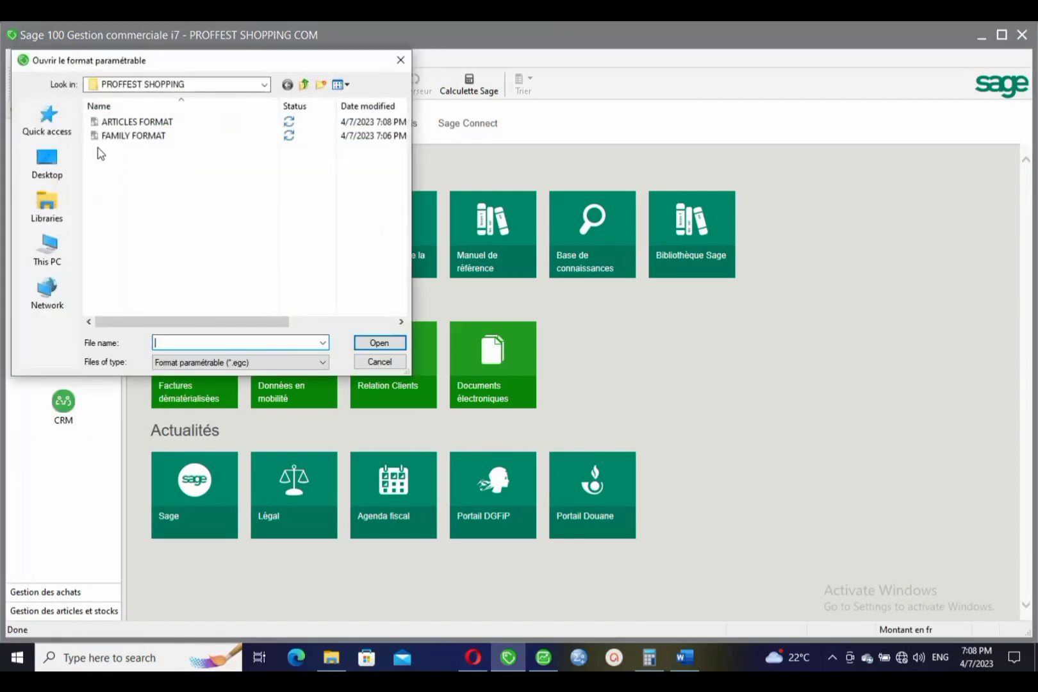
double_click(131, 136)
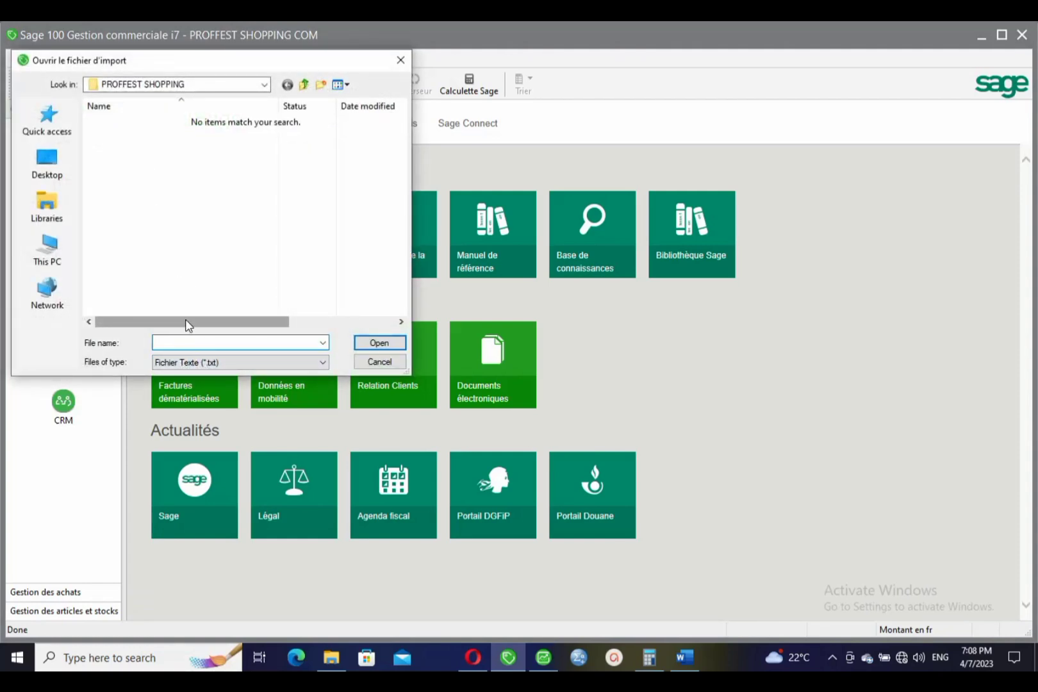
click(400, 61)
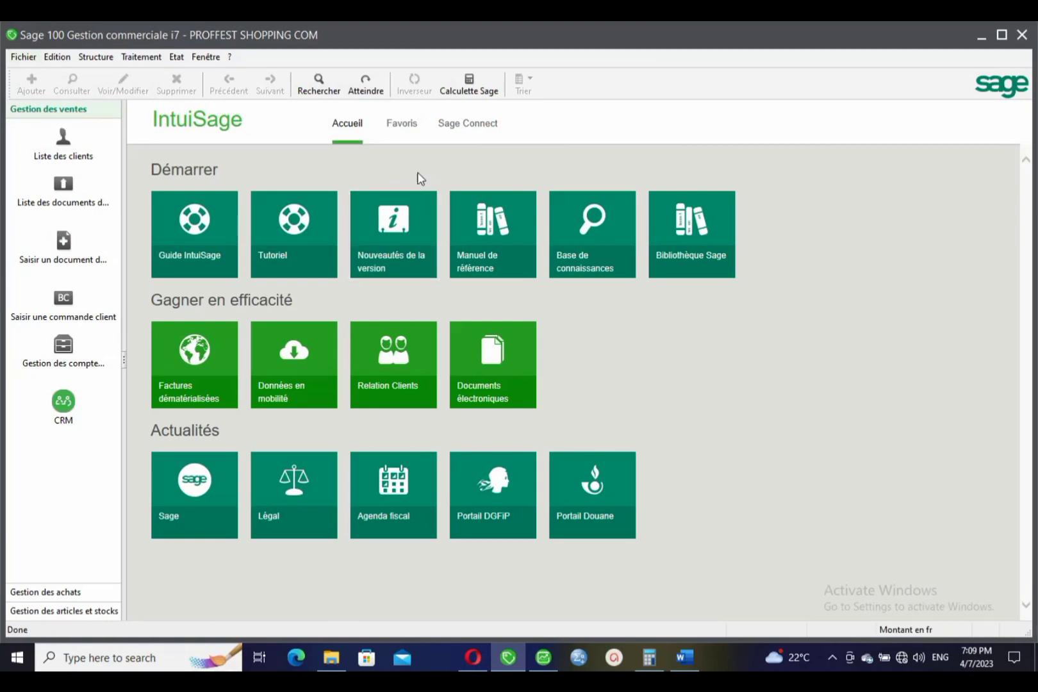
Step: Review the list of existing articles and close it
click(96, 57)
click(114, 91)
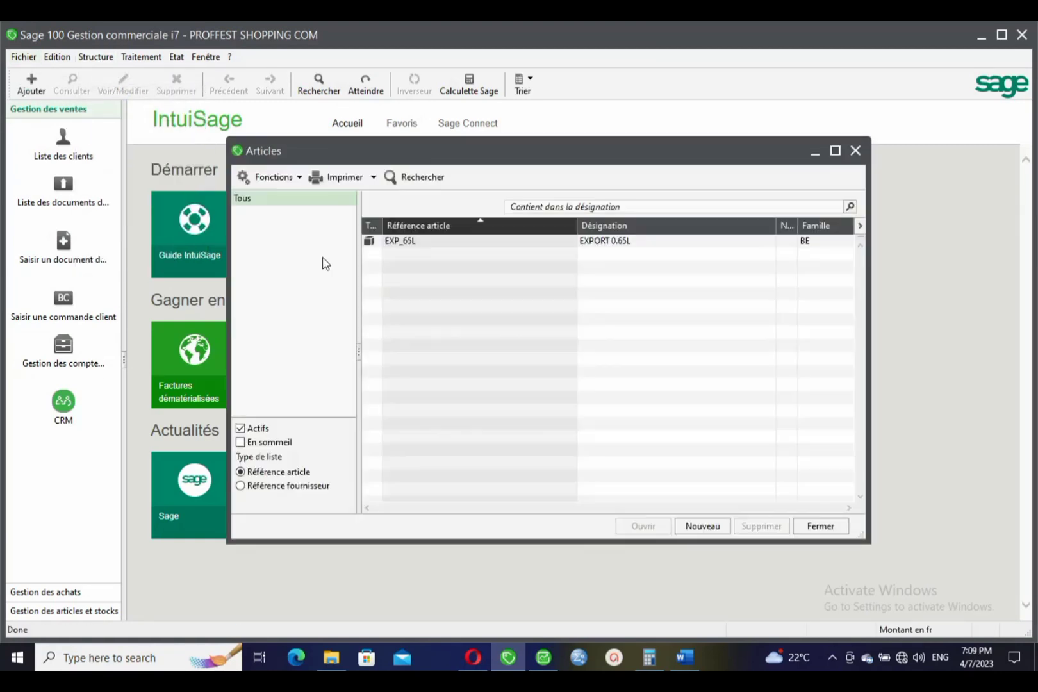
click(854, 150)
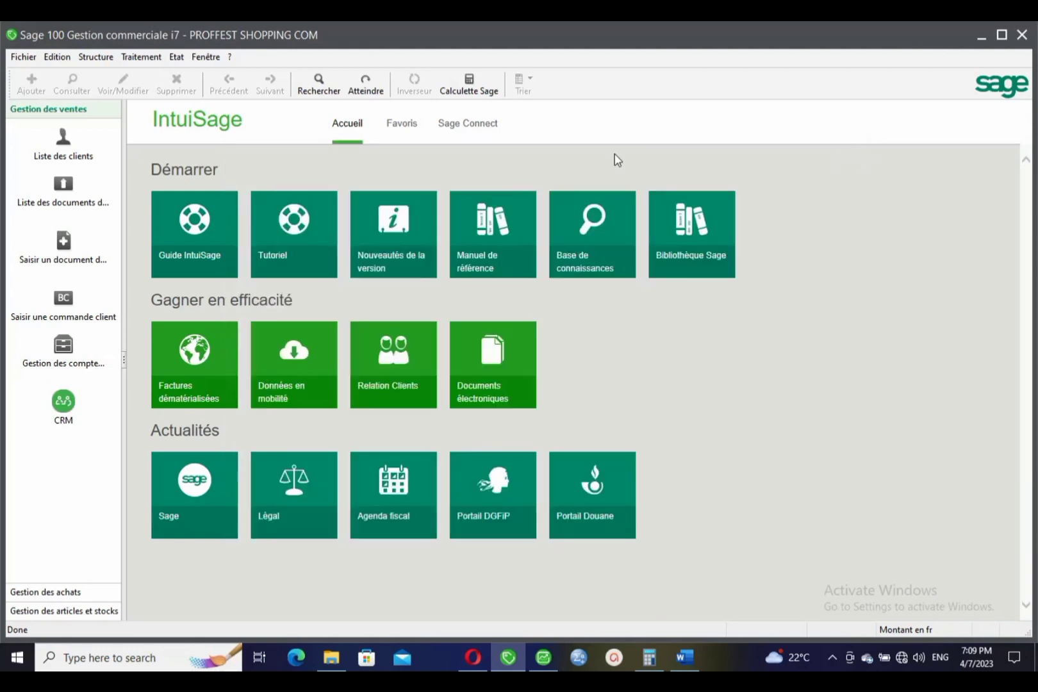
click(100, 59)
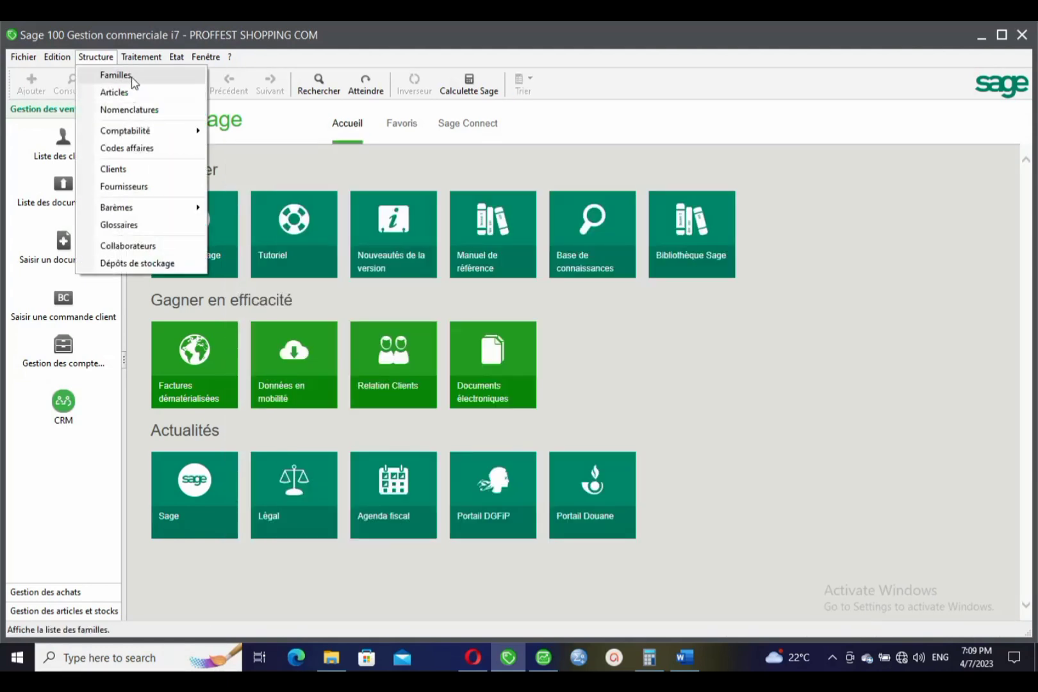
click(130, 95)
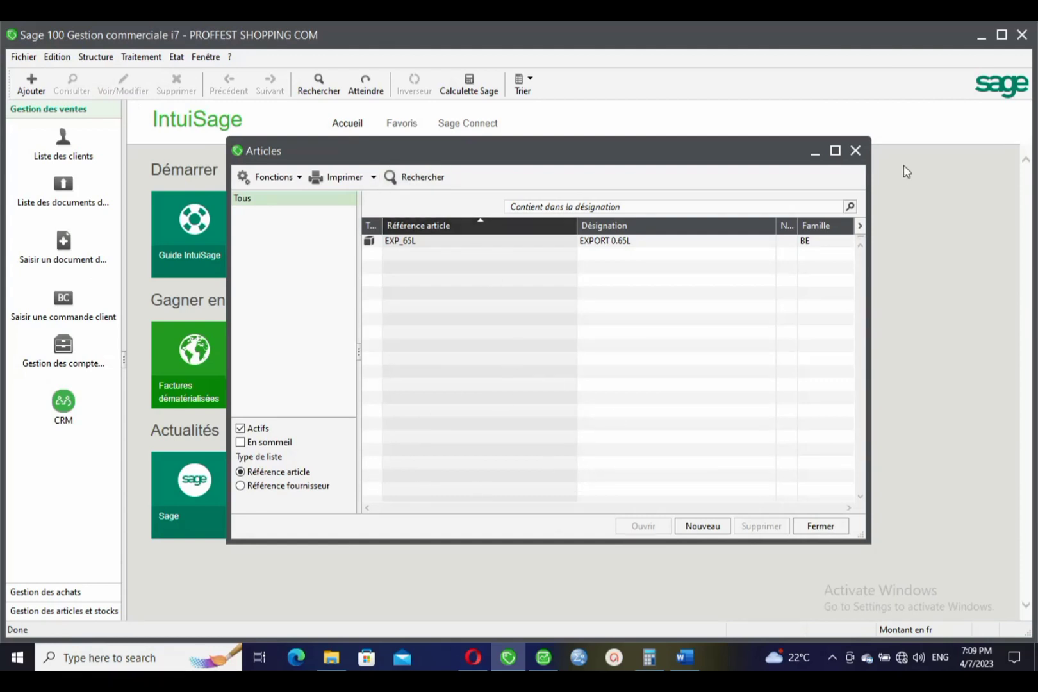
click(854, 151)
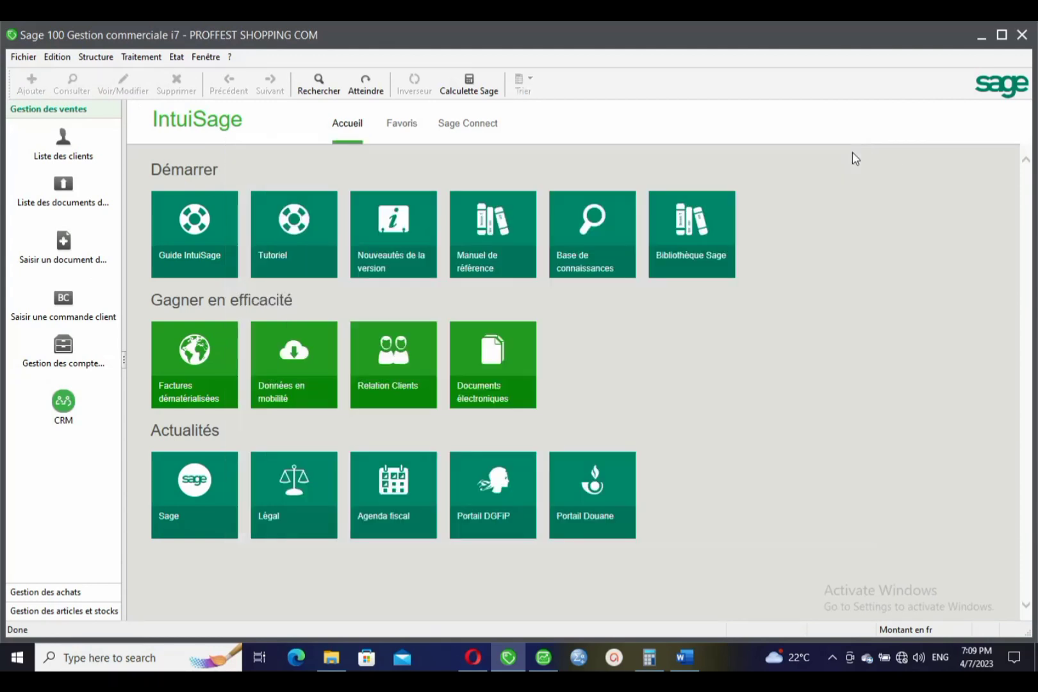